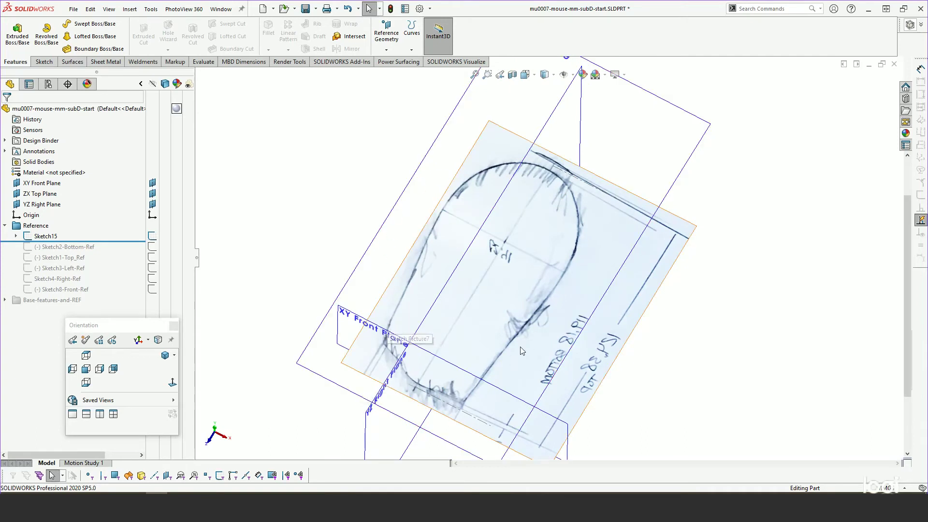
- Roll the feature history forward past Sketch2-Bottom-Ref, Sketch1-Top_Ref and Sketch3-Left-Ref in the Reference folder
middle_click_drag(522, 351, 493, 283)
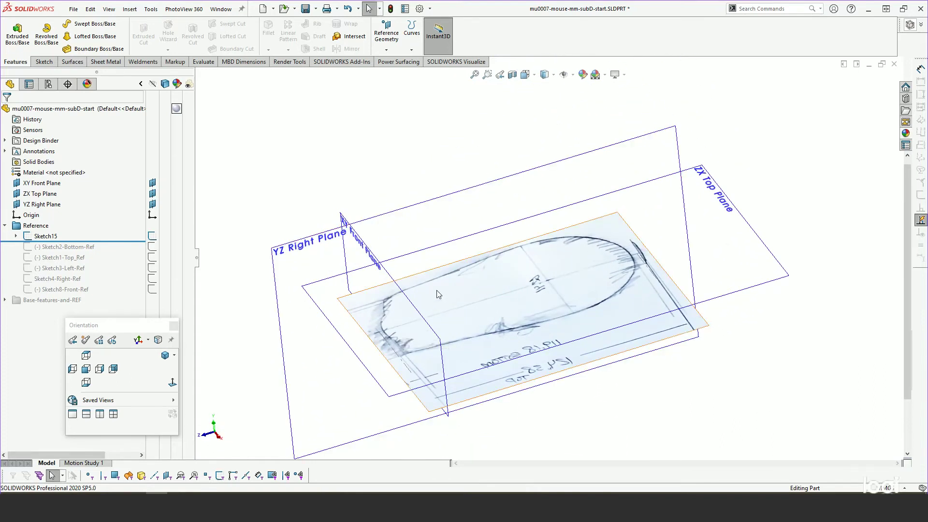
mouse_move(439, 294)
middle_mouse_down()
mouse_move(431, 266)
mouse_move(472, 308)
mouse_move(469, 318)
middle_mouse_up()
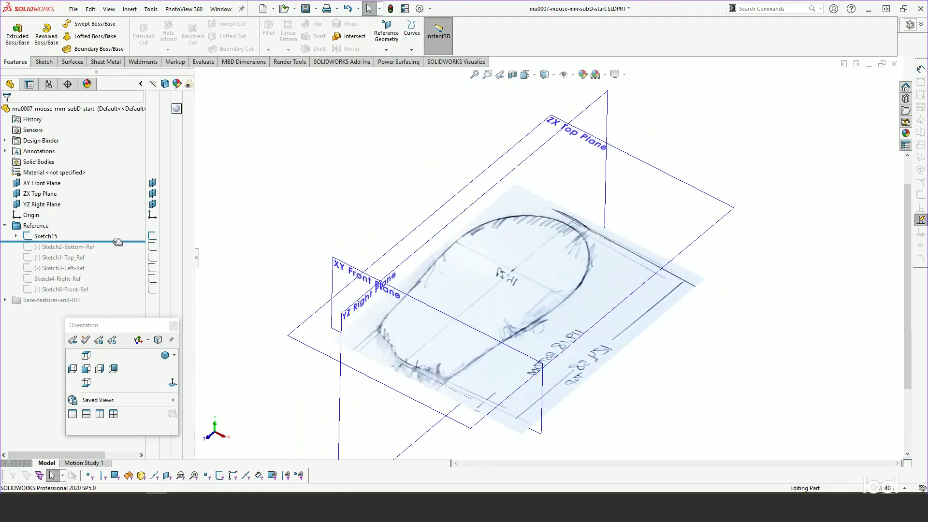
left_click_drag(116, 240, 114, 254)
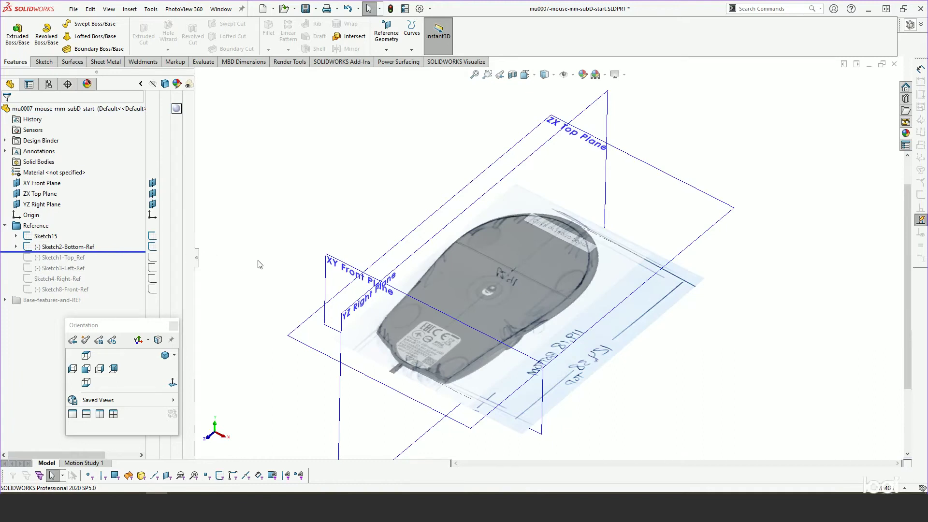
middle_click_drag(337, 377, 294, 342)
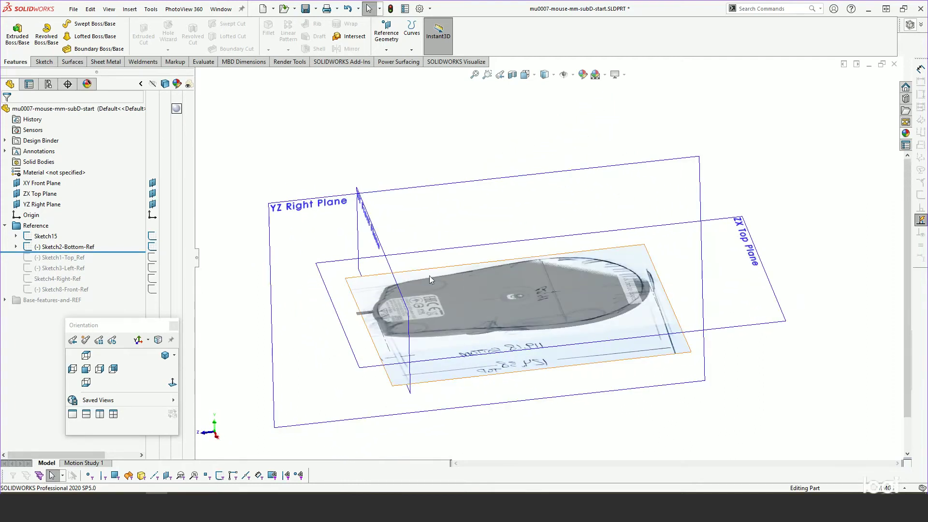
left_click_drag(108, 252, 99, 272)
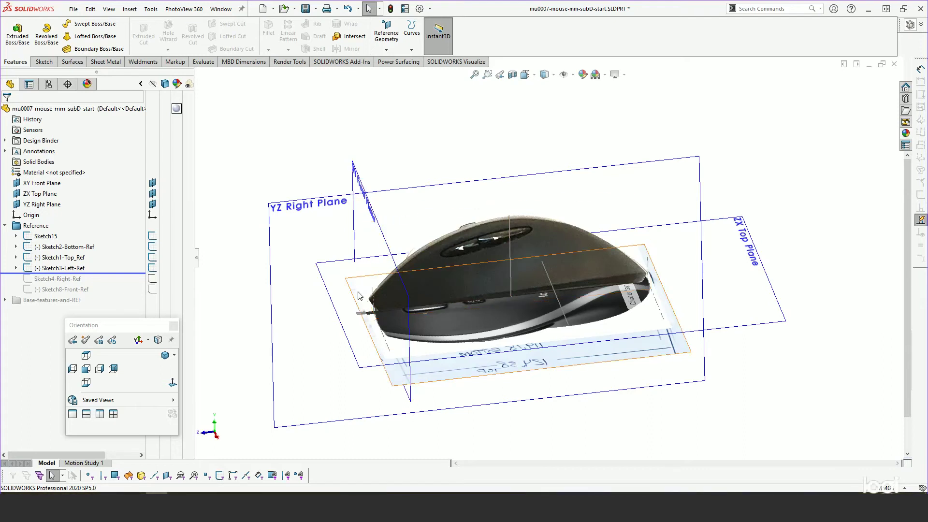
- Roll the feature history forward past Sketch4-Right-Ref and Sketch8-Front-Ref to restore the remaining reference pictures
middle_click_drag(363, 298, 385, 304)
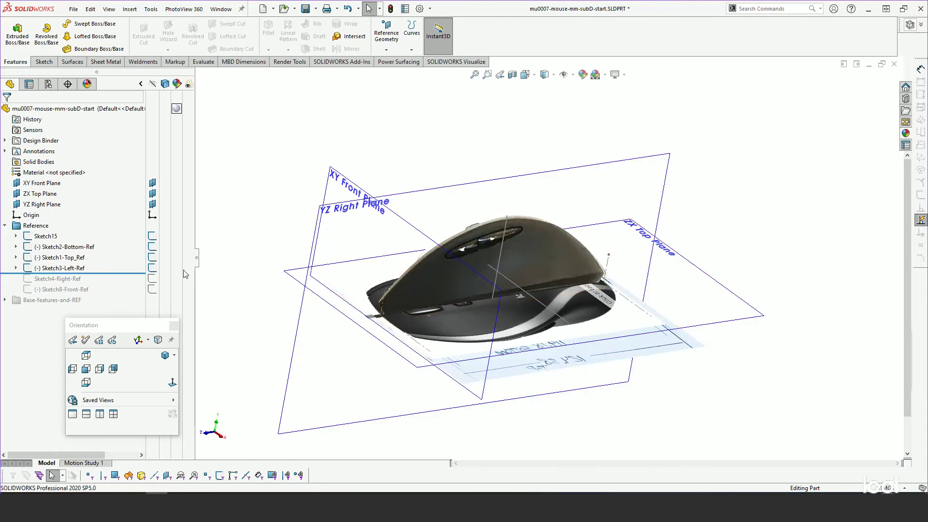
left_click_drag(104, 270, 102, 283)
mouse_move(357, 321)
middle_mouse_down()
mouse_move(368, 325)
mouse_move(341, 326)
middle_mouse_up()
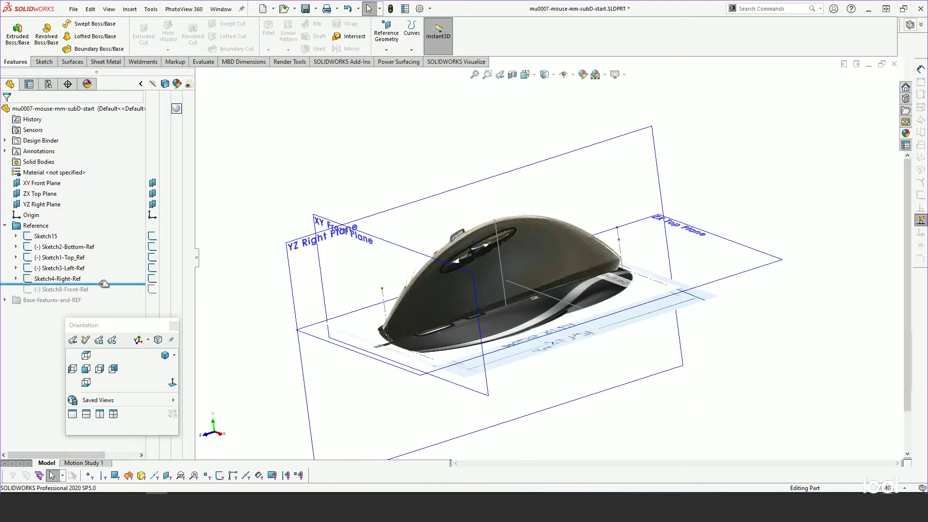
left_click_drag(101, 284, 103, 294)
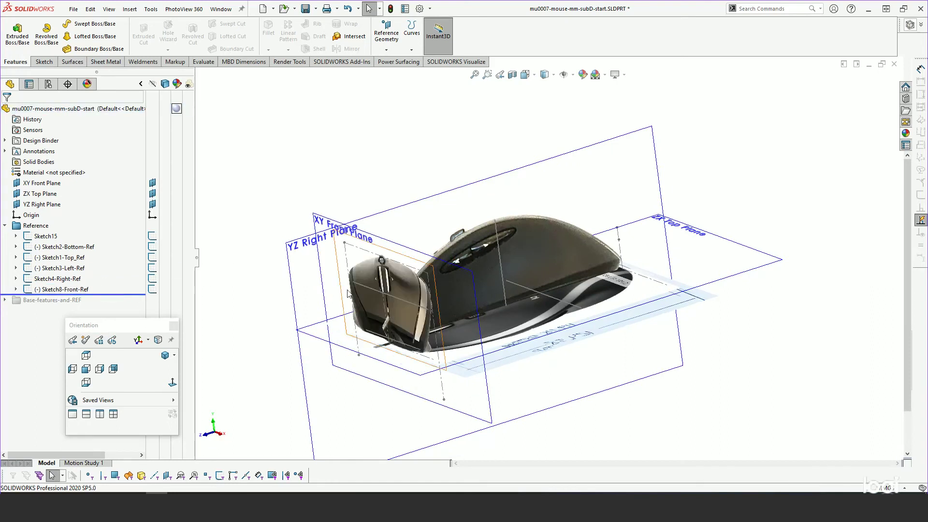
- Examine how the mouse reference pictures line up on the front, top and right planes from several angles
middle_click_drag(589, 394, 612, 379)
key("z")
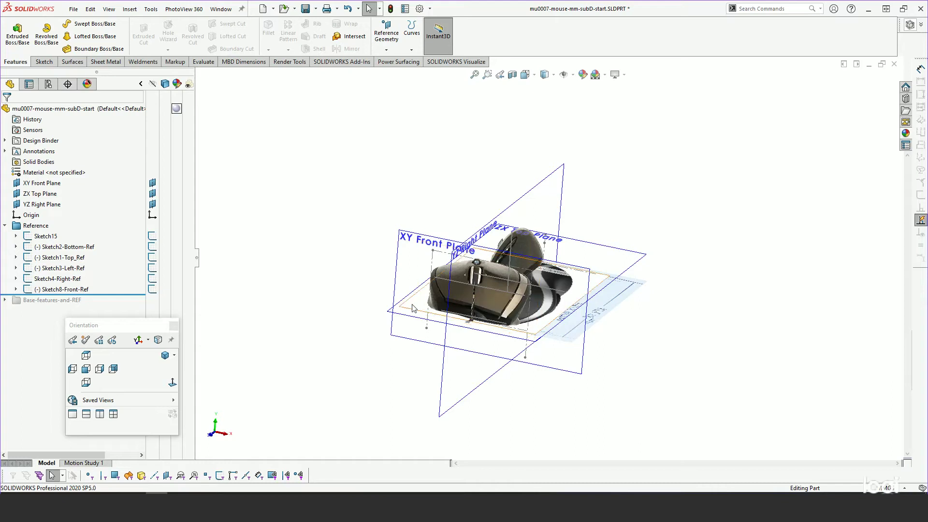
mouse_move(392, 361)
middle_mouse_down()
mouse_move(419, 309)
mouse_move(383, 369)
middle_mouse_up()
scroll(496, 300, "down", 3)
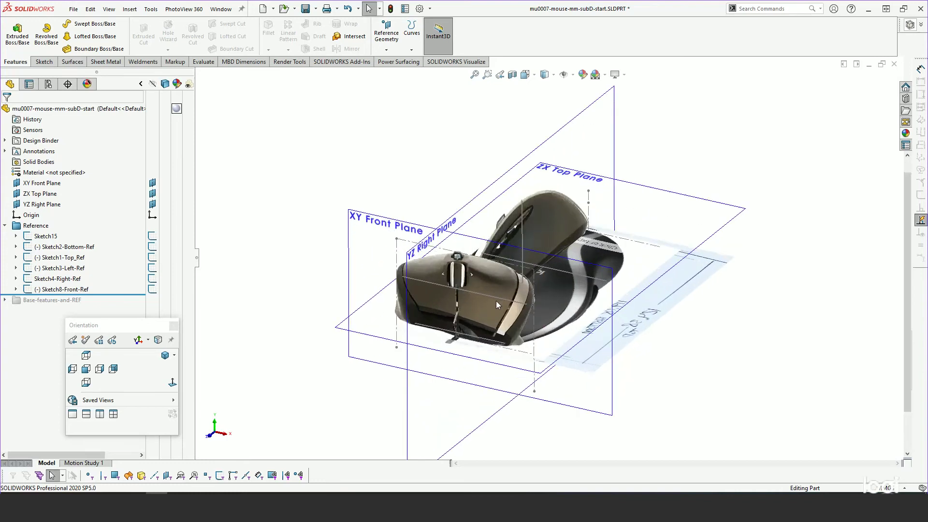
middle_click_drag(515, 285, 487, 285)
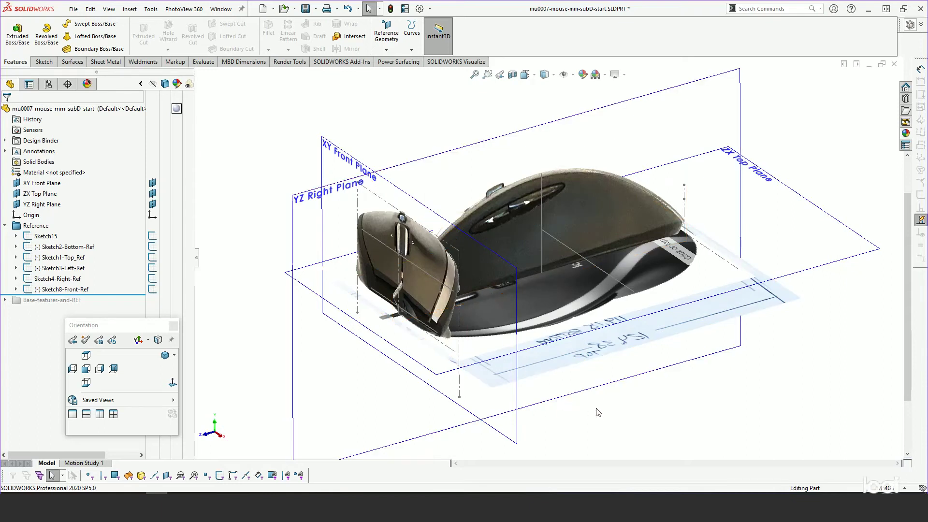
key("z")
middle_click_drag(593, 384, 594, 377)
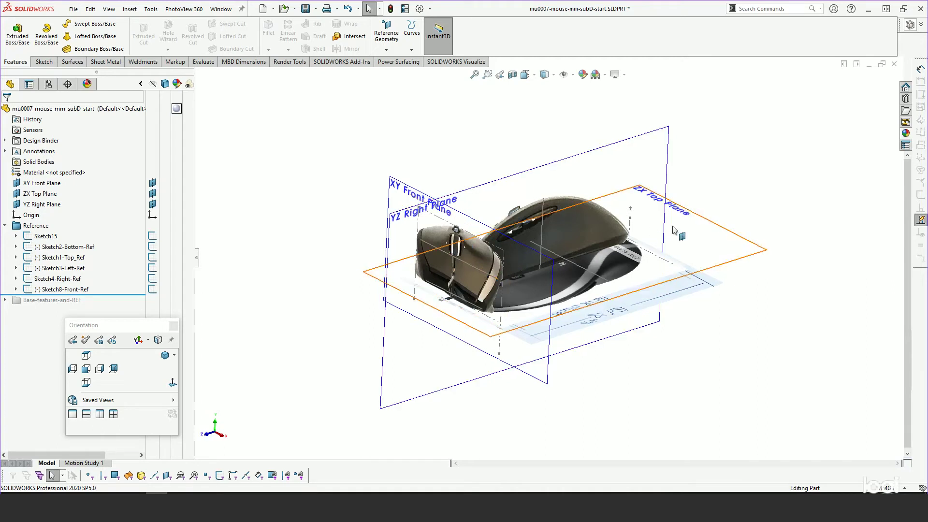
mouse_move(559, 281)
middle_mouse_down()
mouse_move(551, 240)
mouse_move(553, 284)
middle_mouse_up()
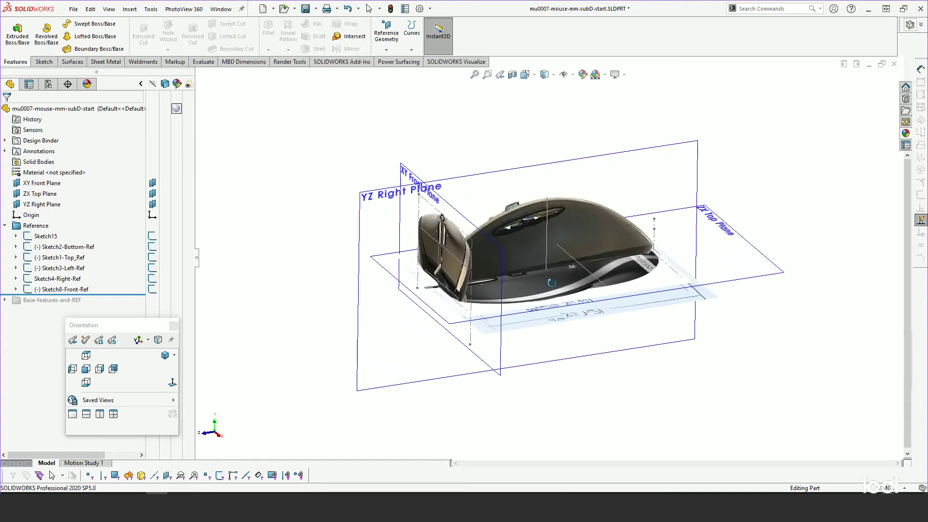
- Hide all six reference sketches from Sketch15 to Sketch8-Front-Ref and collapse the Reference folder
left_click(41, 236)
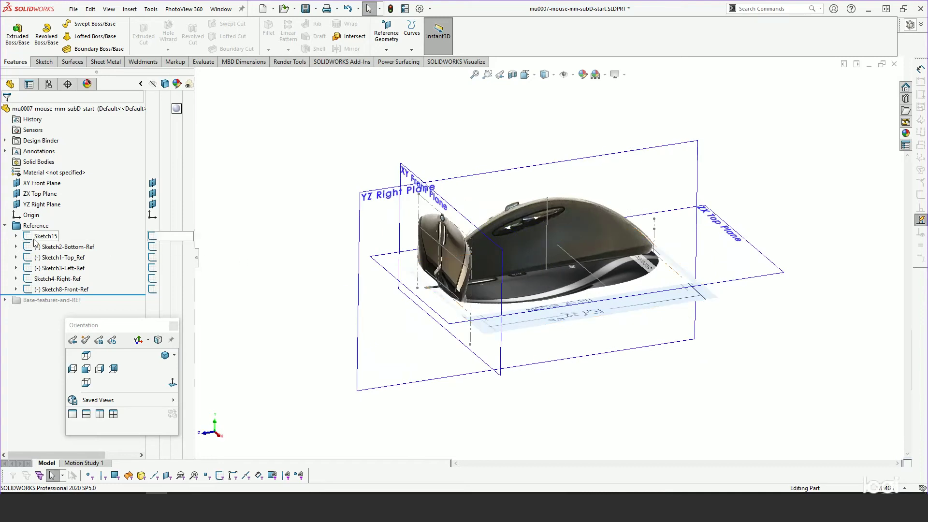
left_click(36, 289, "shift")
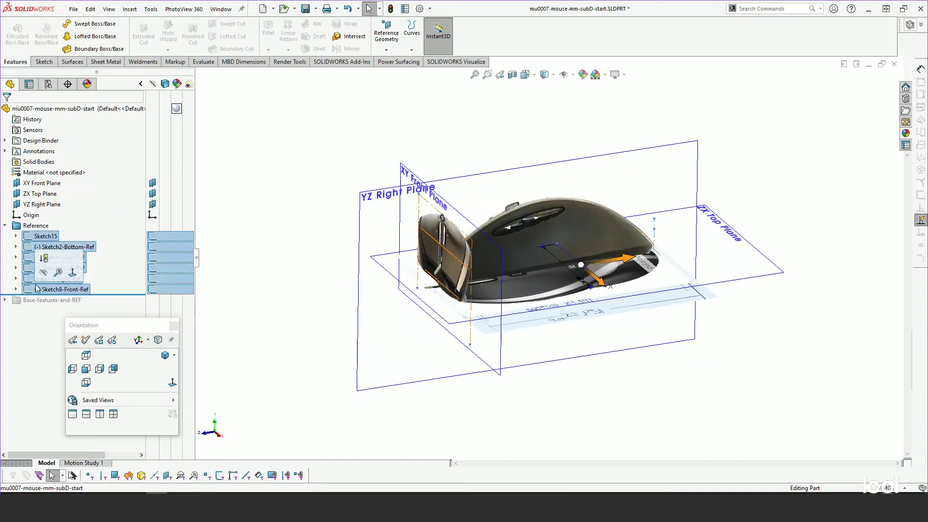
left_click(45, 278)
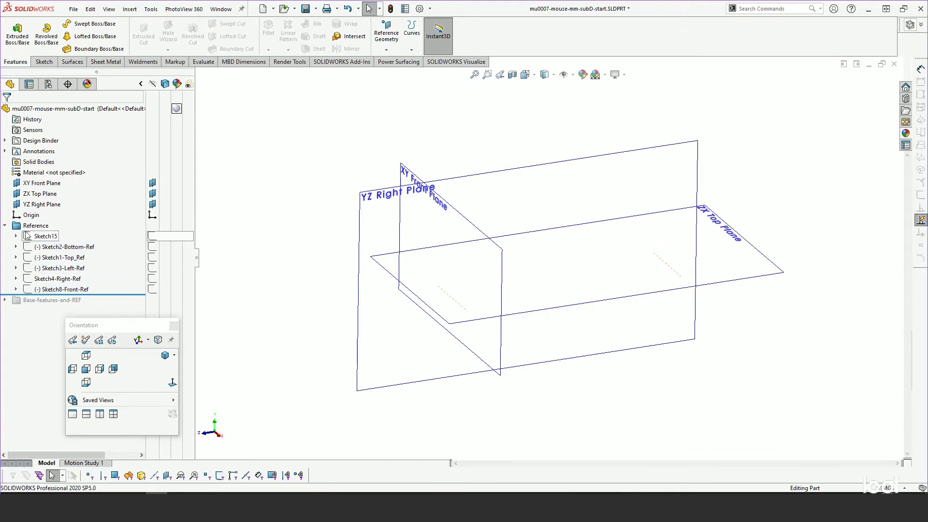
left_click(4, 226)
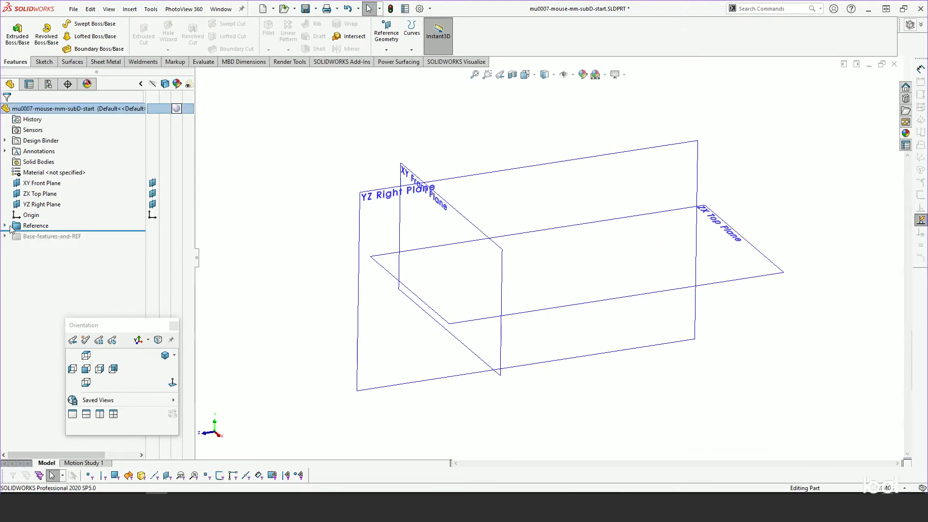
- Roll forward past the Base-features-and-REF folder and expand it, moving the Orientation window off the feature tree
left_click(89, 237)
left_click(89, 247)
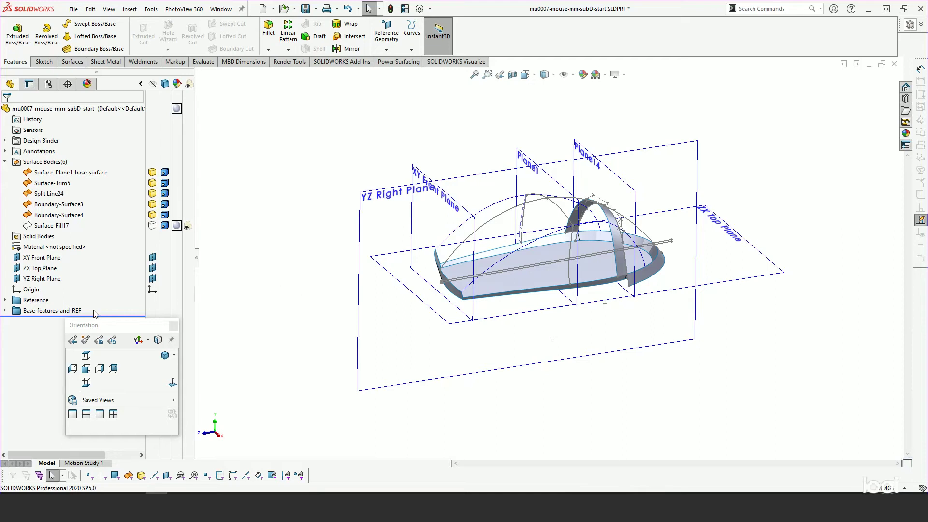
left_click(5, 311)
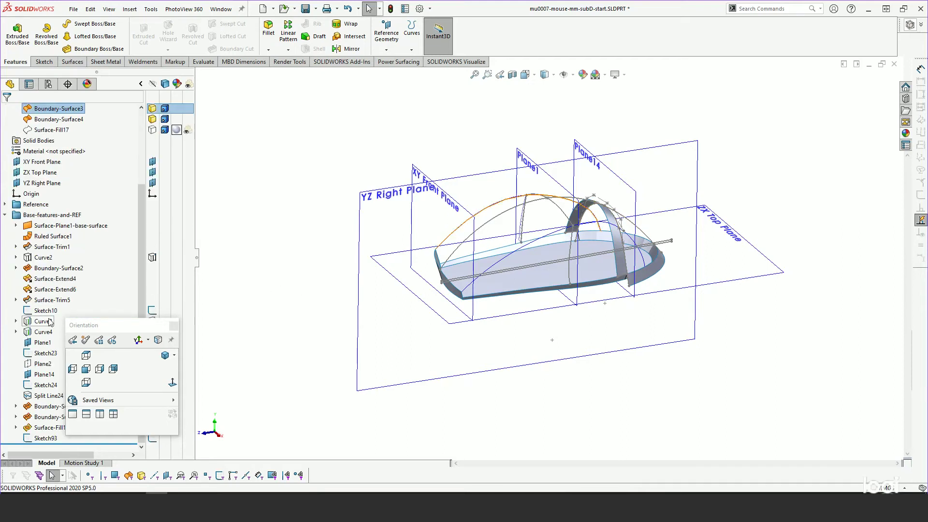
left_click_drag(83, 329, 213, 372)
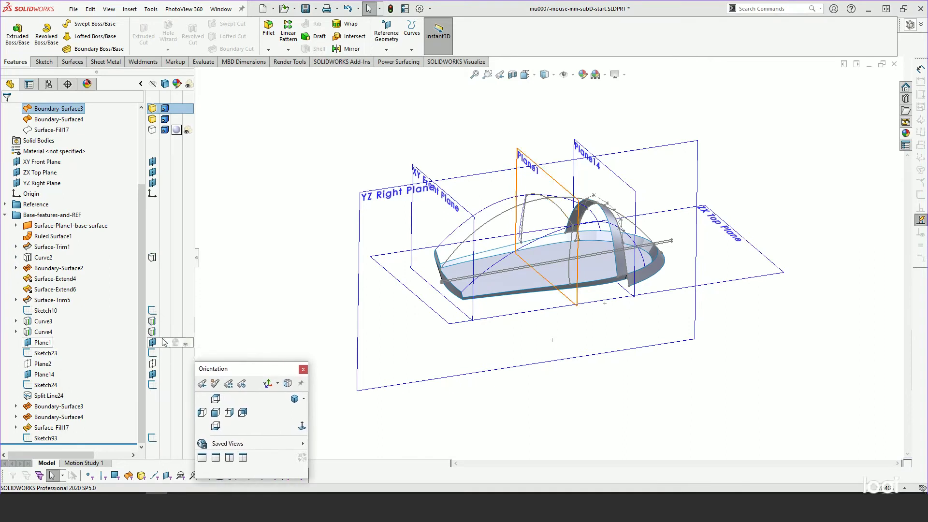
- Roll the history back to just before Ruled Surface1 and inspect the outline of Surface-Plane1-base-surface
left_click(79, 226)
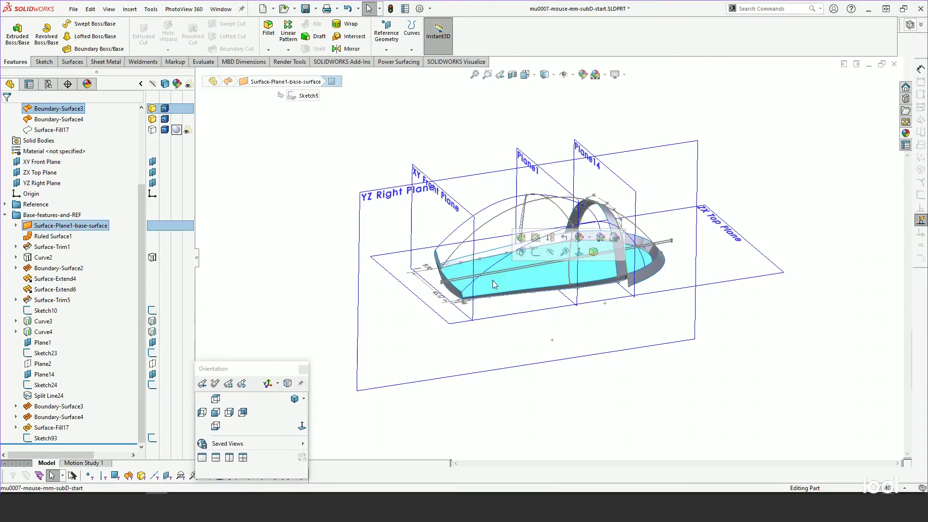
right_click(52, 237)
left_click(88, 207)
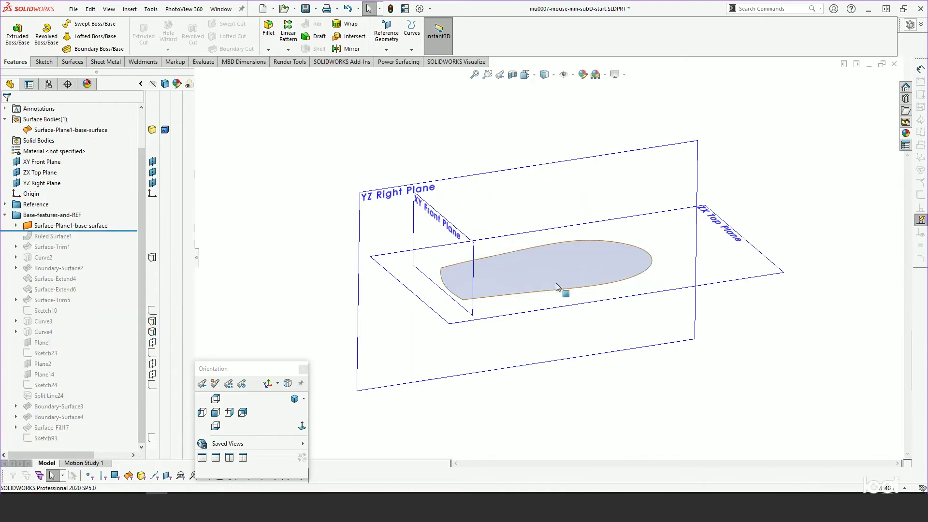
middle_click_drag(559, 296, 578, 302)
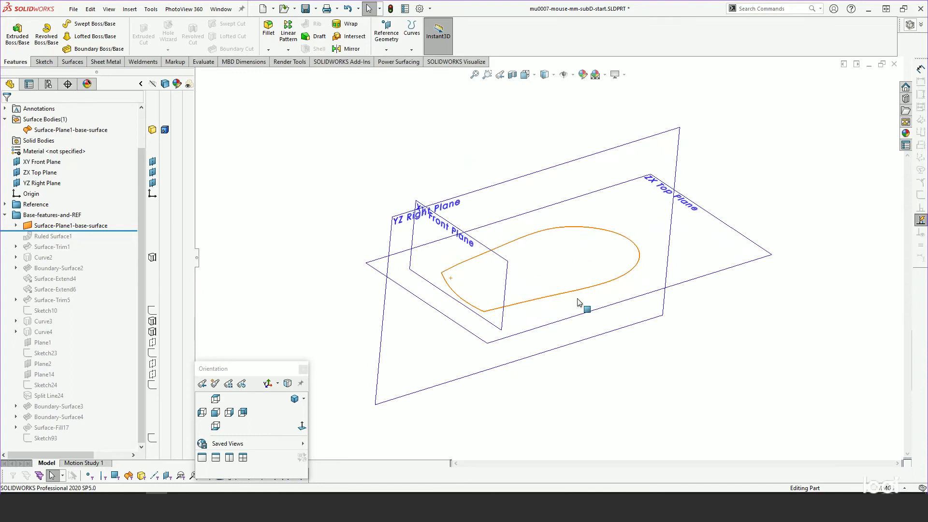
scroll(555, 302, "down", 3)
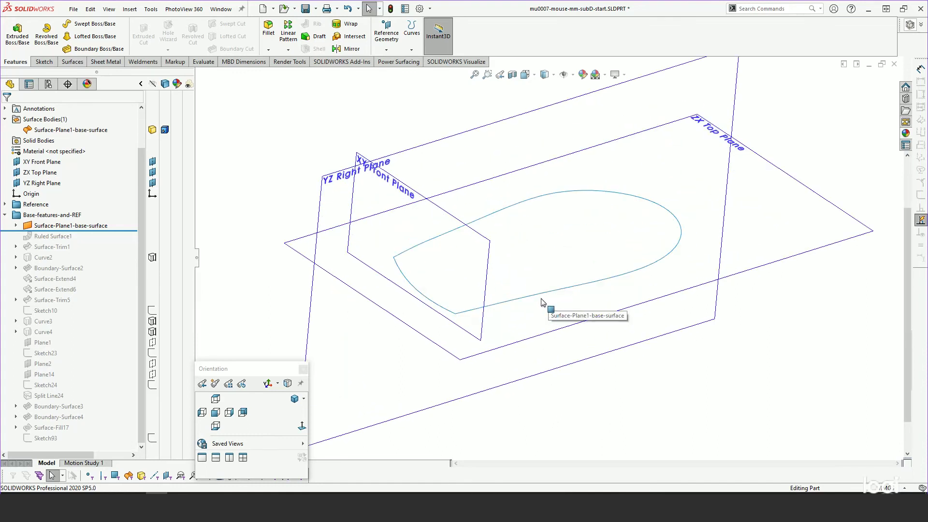
left_click(542, 296)
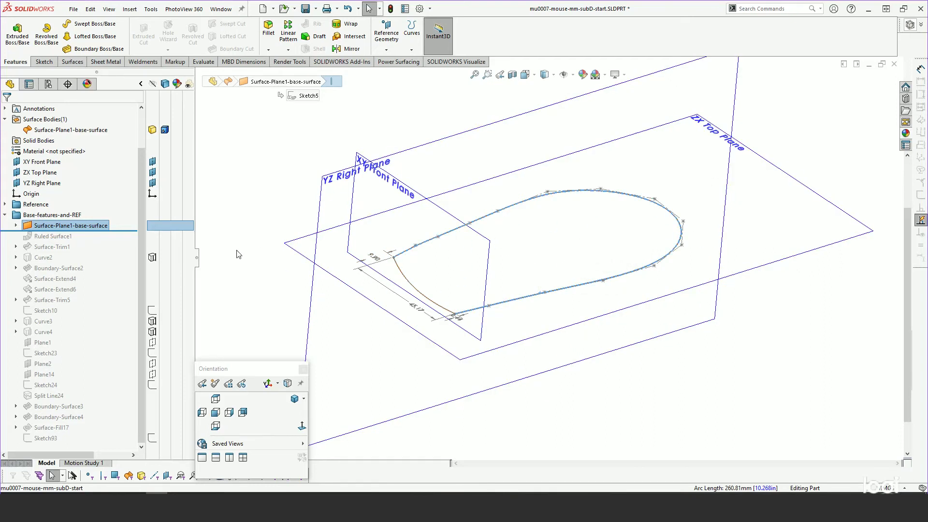
left_click(410, 344)
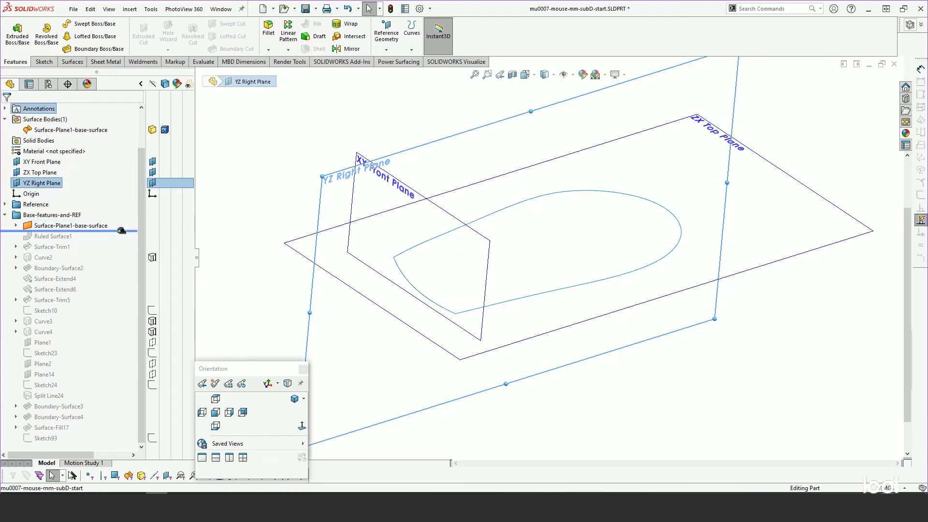
- Roll the feature history forward past Ruled Surface1 and Surface-Trim1 to restore the trimmed side wall
left_click_drag(119, 232, 116, 244)
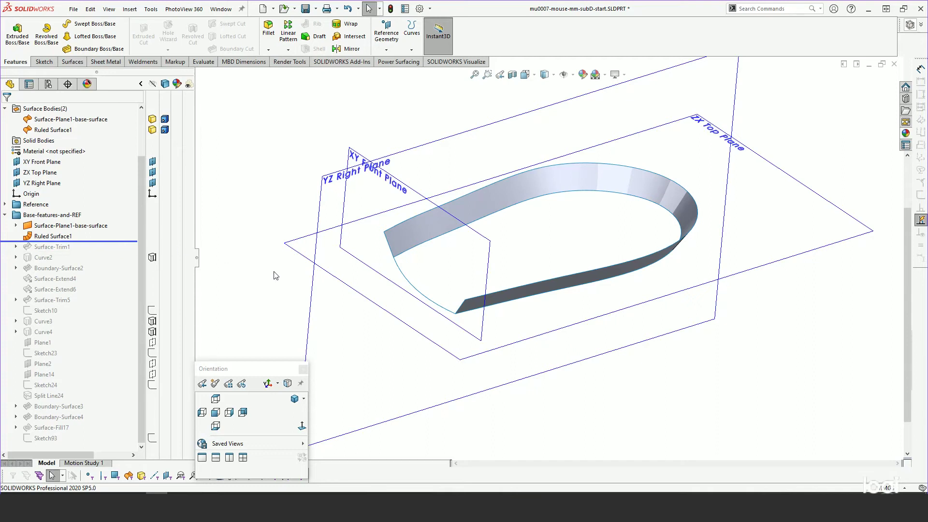
middle_click_drag(704, 329, 720, 300)
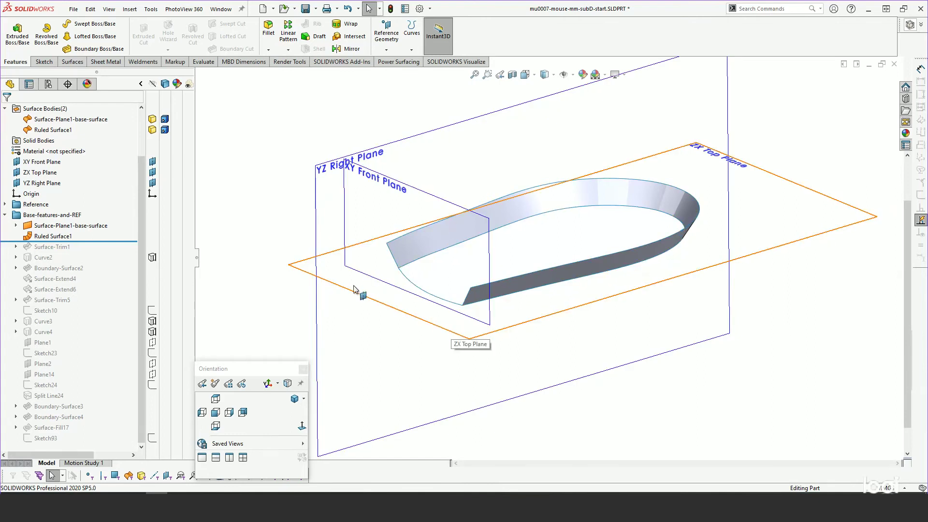
left_click_drag(86, 240, 86, 251)
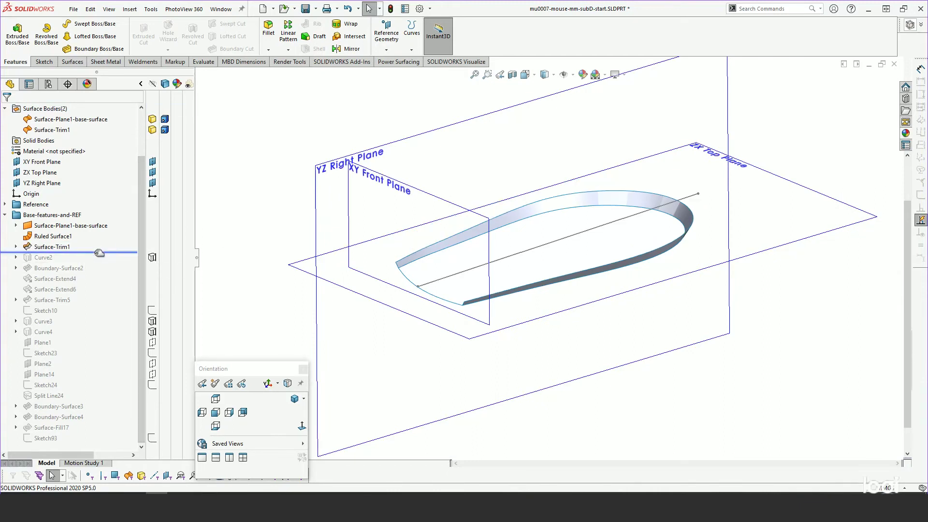
- Roll forward past Curve2 and Boundary-Surface2, continue through Surface-Trim5, and select the front boundary surface
left_click_drag(99, 251, 98, 273)
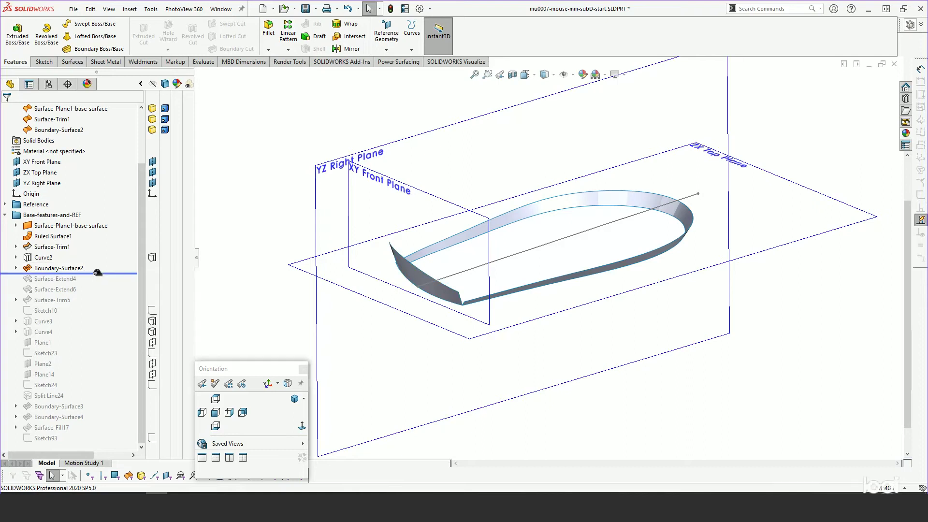
left_click_drag(98, 273, 98, 305)
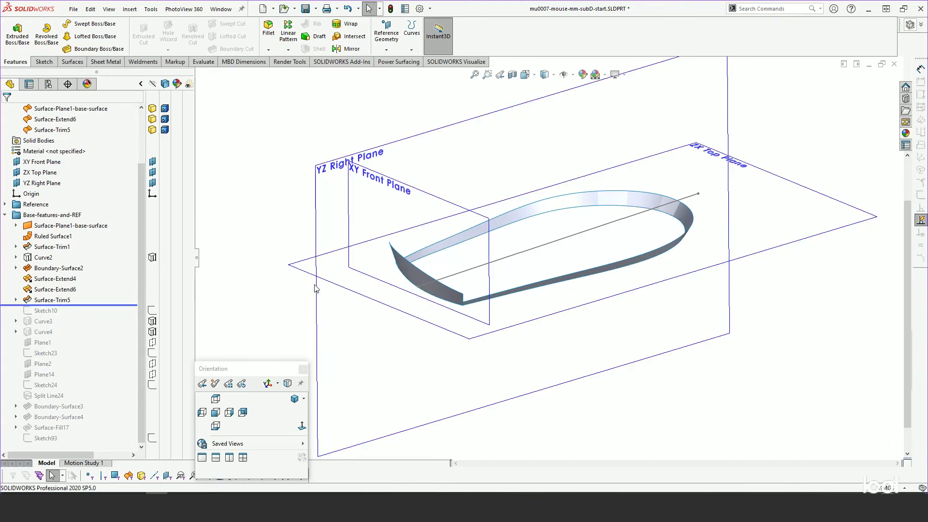
left_click(418, 278)
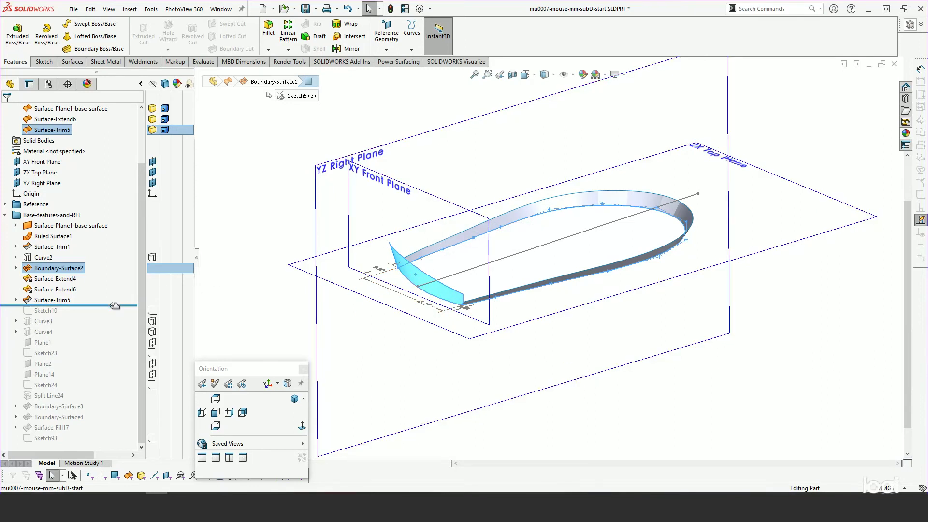
- Roll forward past Sketch10, Curve3 and Curve4, and inspect the profile curves from the right side and at an angle
left_click_drag(114, 305, 109, 341)
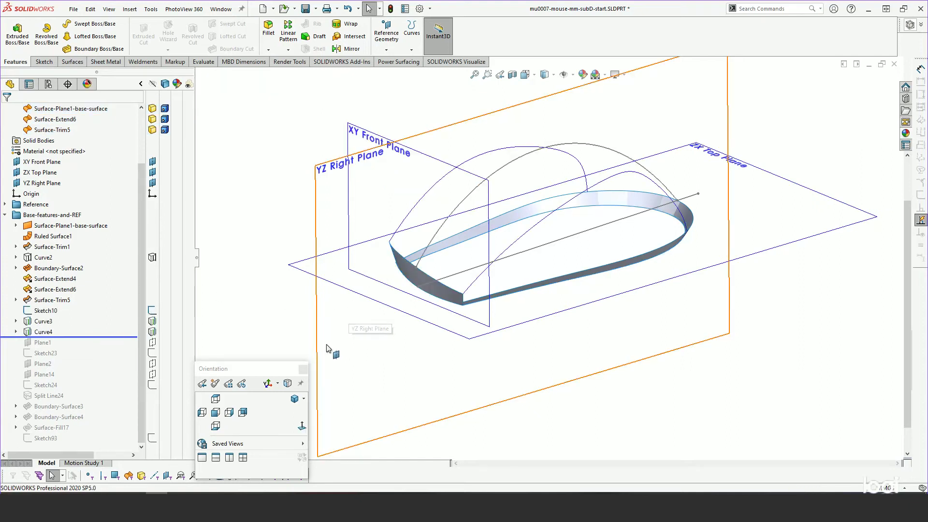
left_click(229, 413)
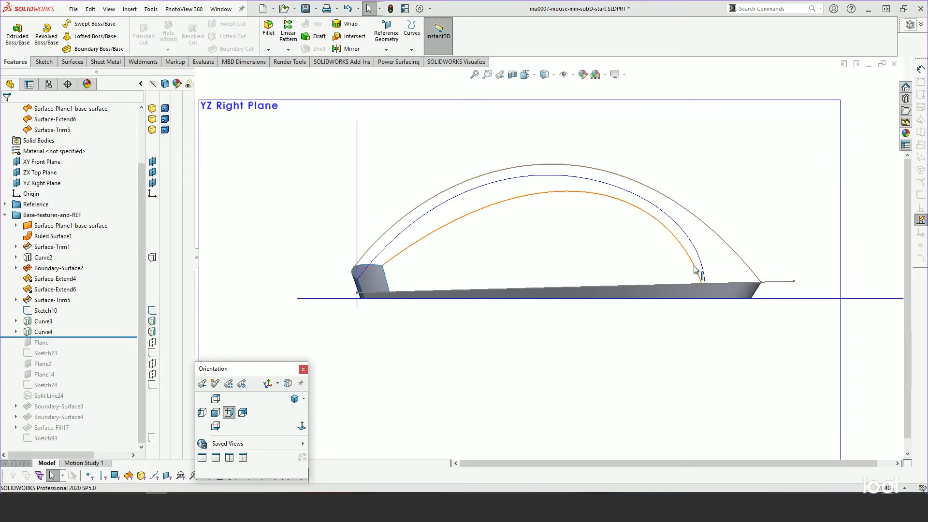
middle_click_drag(704, 306, 664, 370)
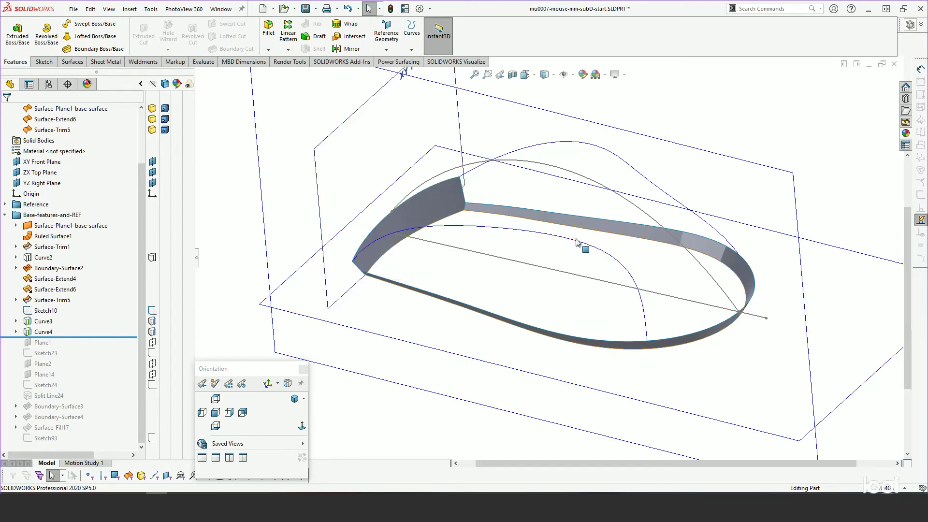
- Inspect how Curve3 and Curve4 sit over the base surface, highlighting each curve and clearing the selection
mouse_move(681, 296)
middle_mouse_down()
mouse_move(686, 251)
mouse_move(589, 290)
mouse_move(605, 255)
mouse_move(680, 231)
mouse_move(822, 329)
mouse_move(773, 316)
mouse_move(775, 325)
middle_mouse_up()
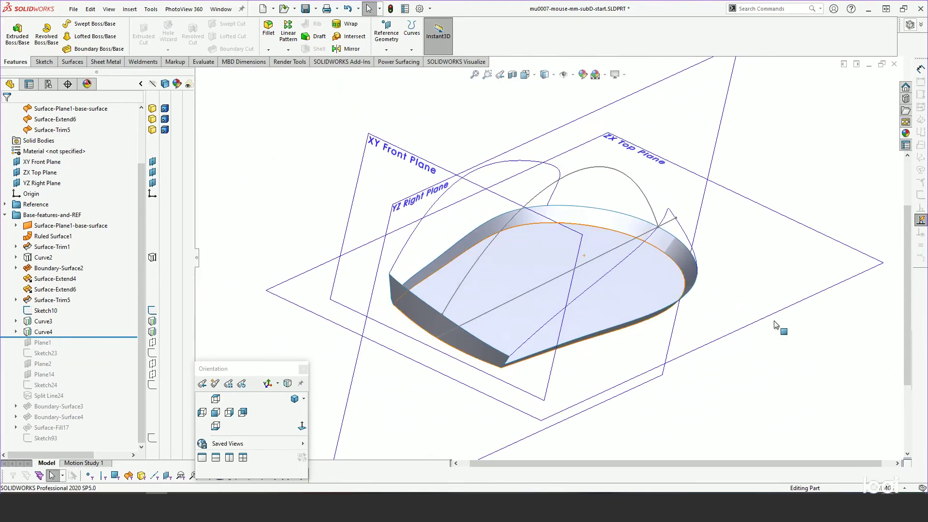
left_click(33, 321)
left_click(38, 332)
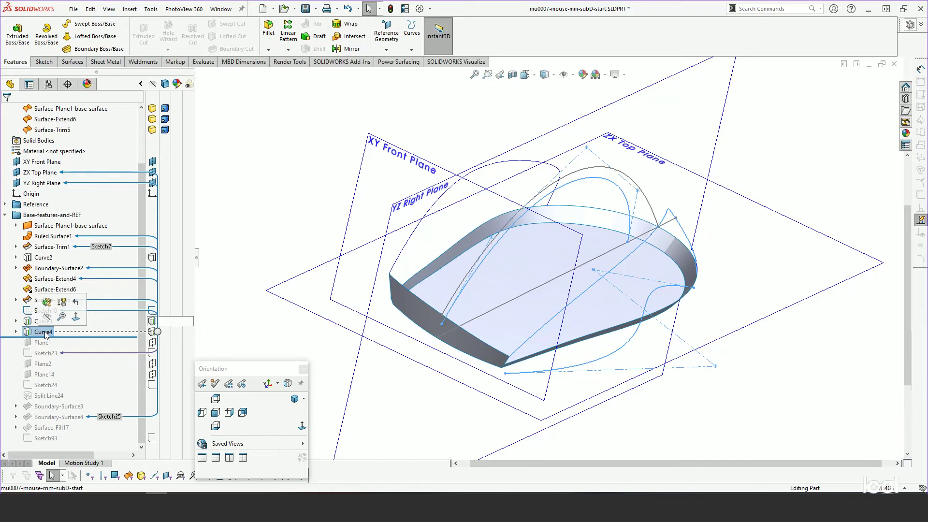
left_click(256, 272)
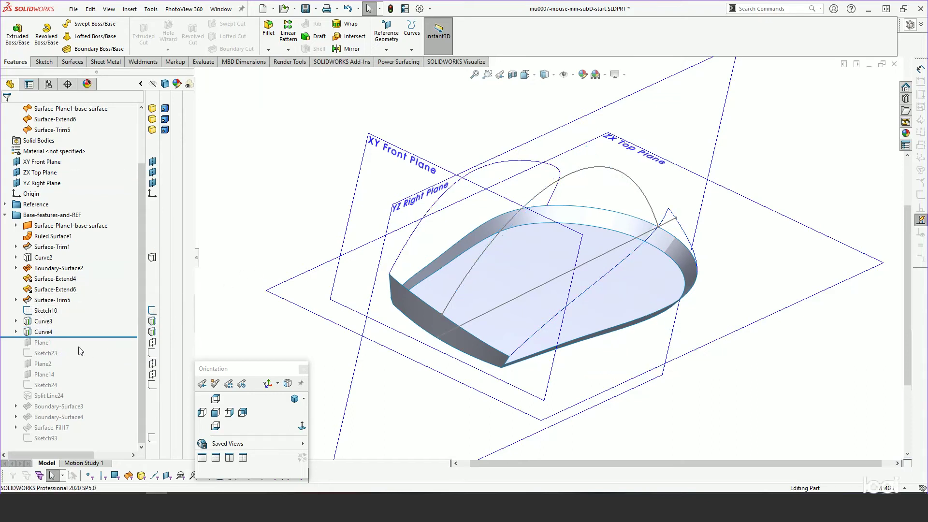
- Roll the history forward from Plane1 through Split Line24 and inspect the added planes and section sketches around the base wall
left_click_drag(86, 337, 86, 380)
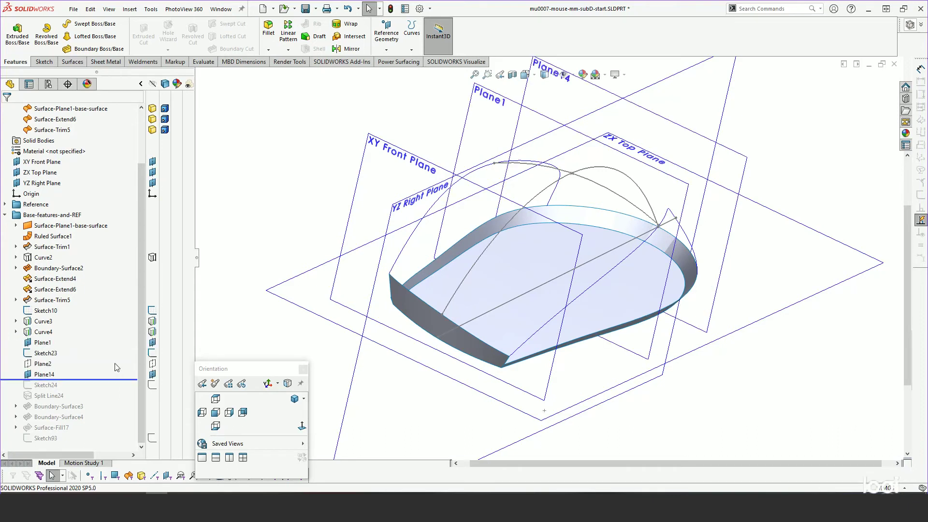
mouse_move(482, 389)
middle_mouse_down()
mouse_move(485, 323)
mouse_move(472, 395)
middle_mouse_up()
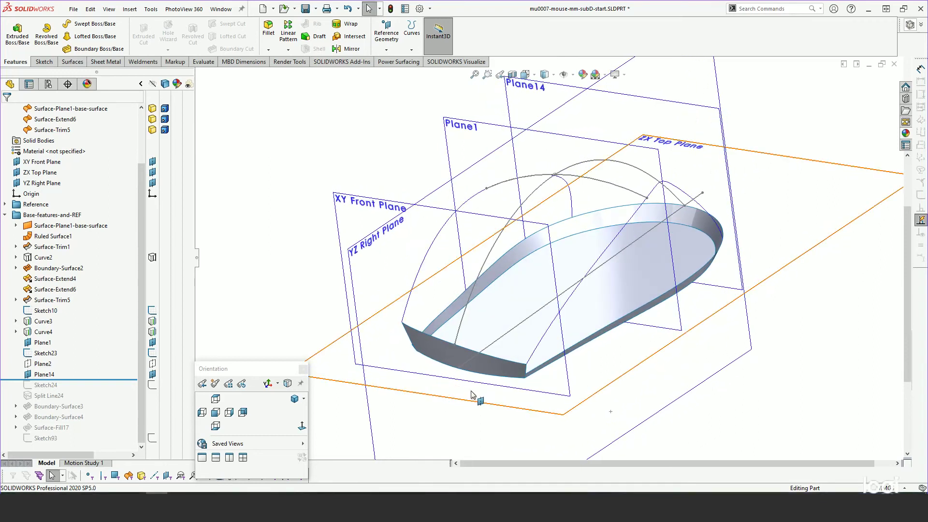
middle_click_drag(509, 347, 523, 312)
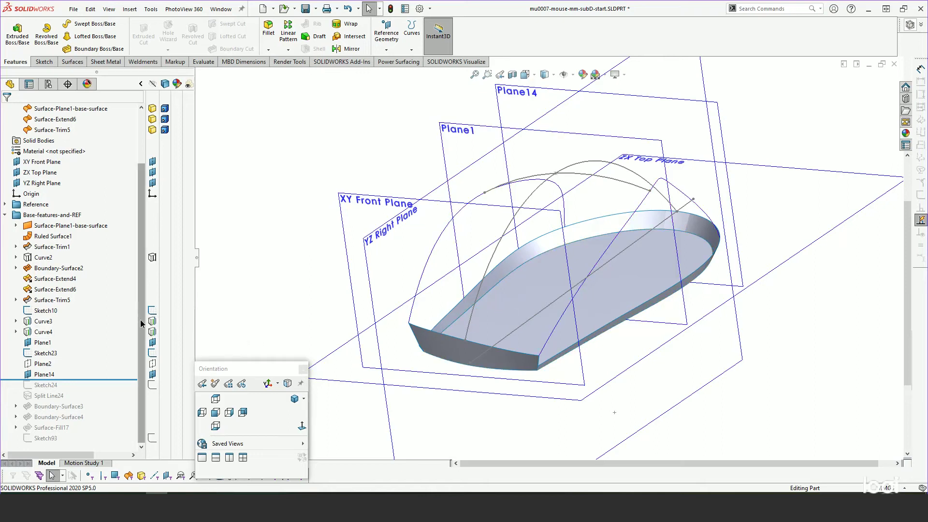
left_click_drag(100, 380, 97, 401)
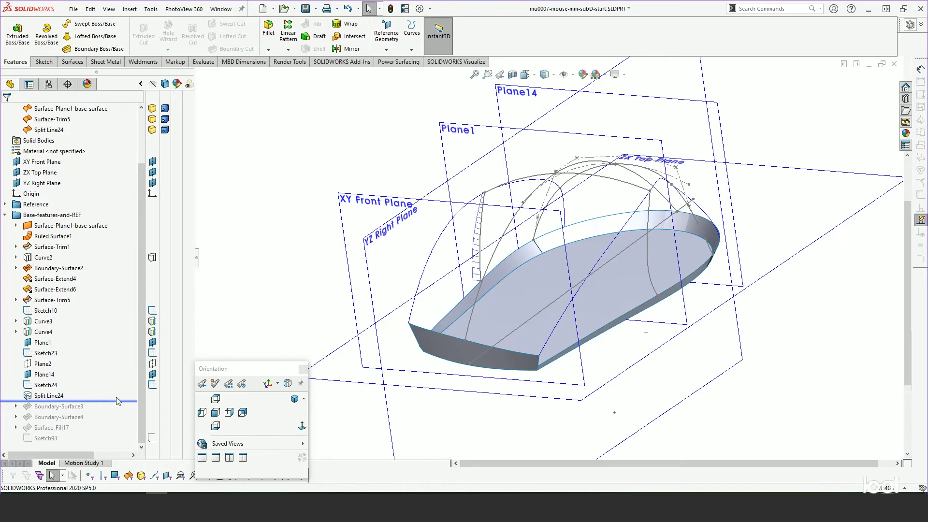
middle_click_drag(443, 316, 488, 280)
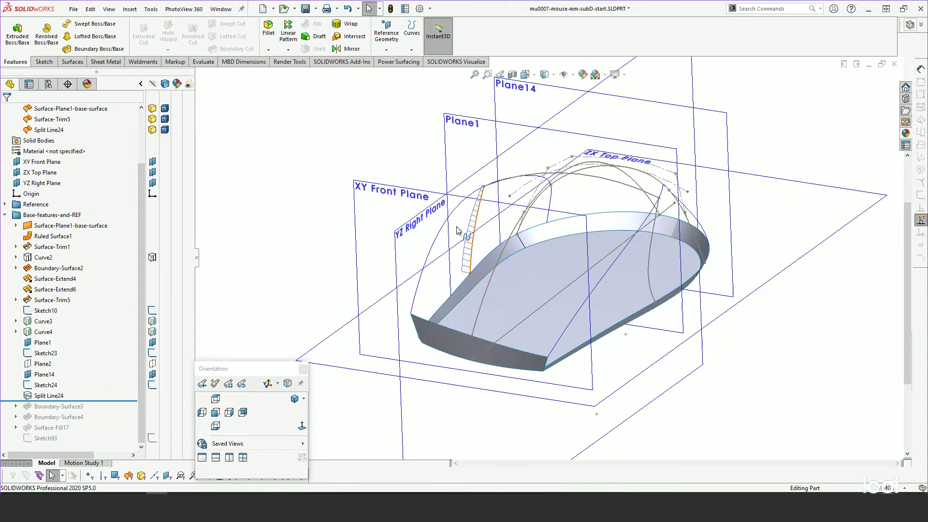
- Roll forward past Boundary-Surface3 and Boundary-Surface4, and inspect the arched rear tangency surfaces from several angles
left_click(102, 401)
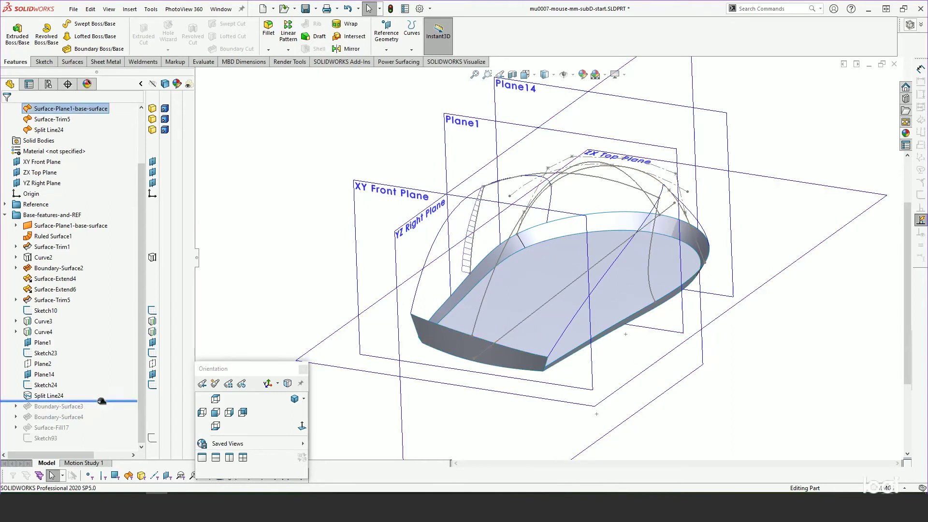
left_click_drag(102, 401, 100, 422)
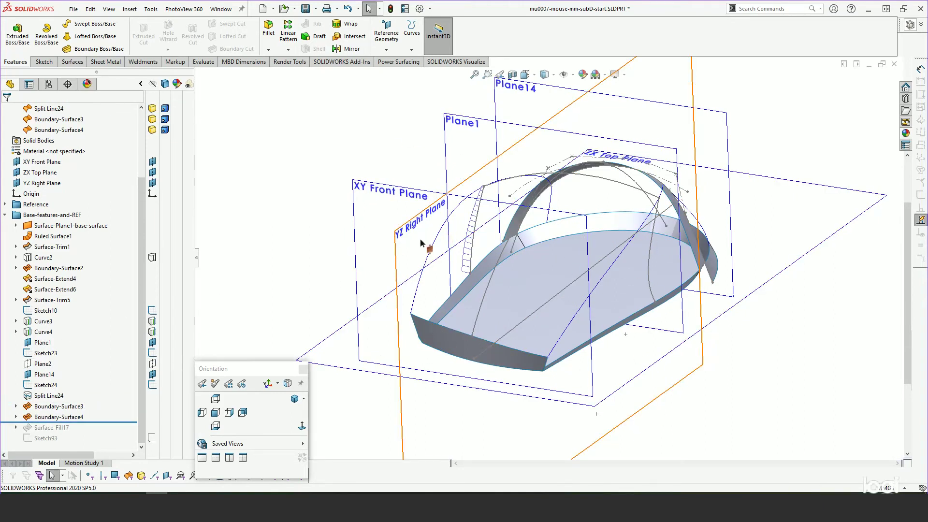
middle_click_drag(420, 243, 293, 258)
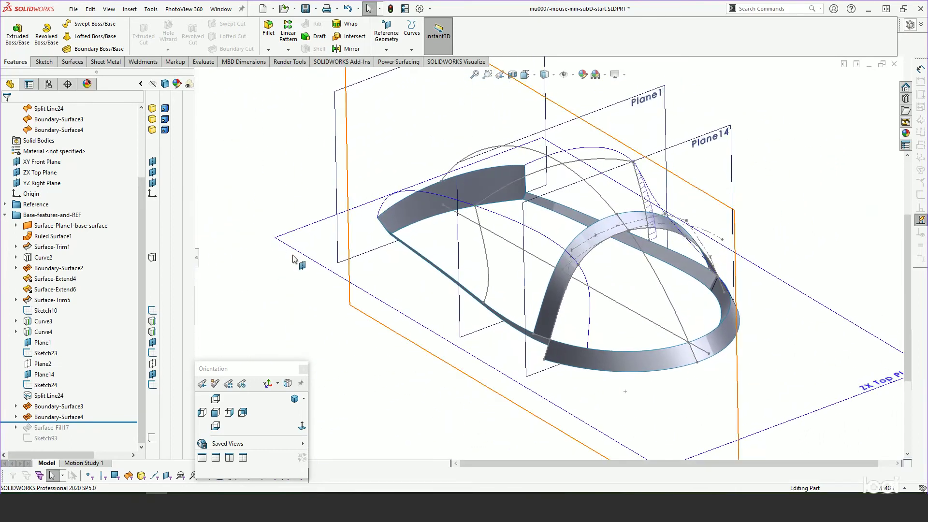
middle_click_drag(355, 265, 493, 267)
middle_click_drag(554, 258, 569, 235)
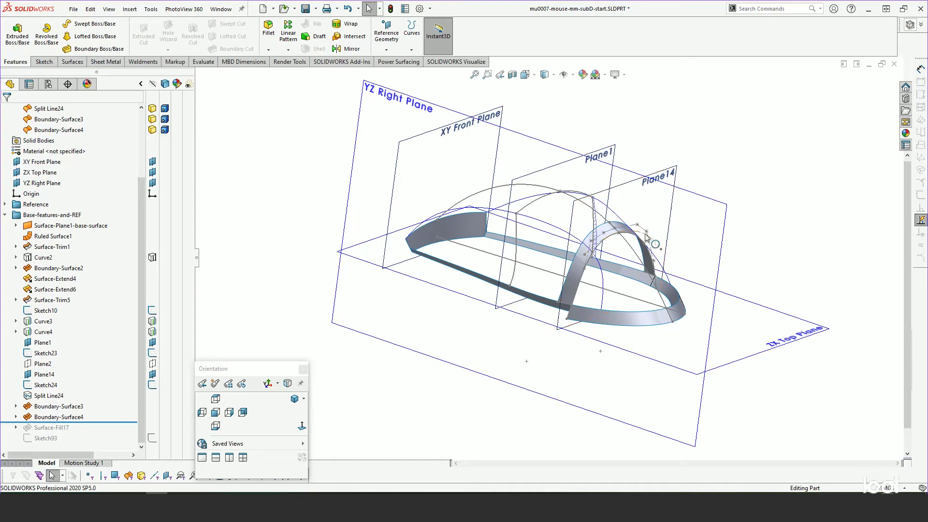
scroll(684, 271, "down", 5)
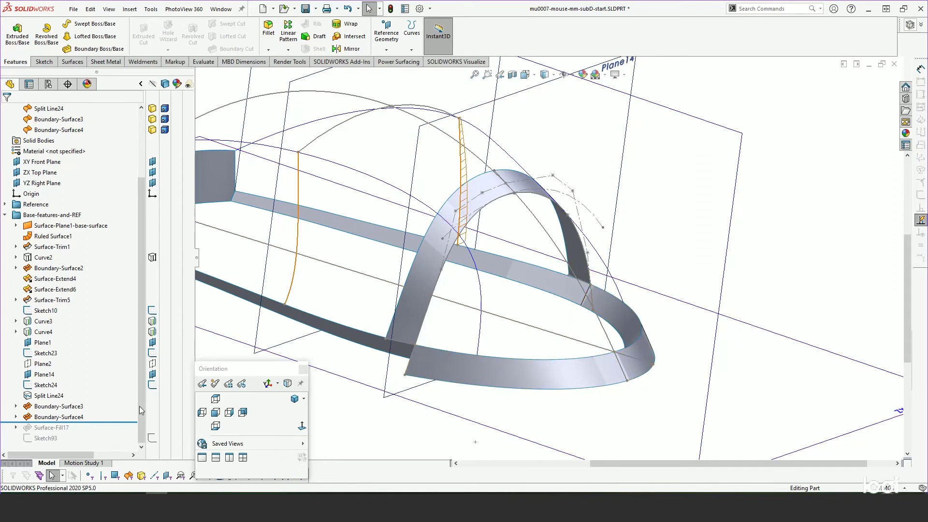
- Roll forward past Surface-Fill17, highlight the filled rear dome, and inspect it up close
left_click_drag(100, 422, 99, 431)
left_click(56, 427)
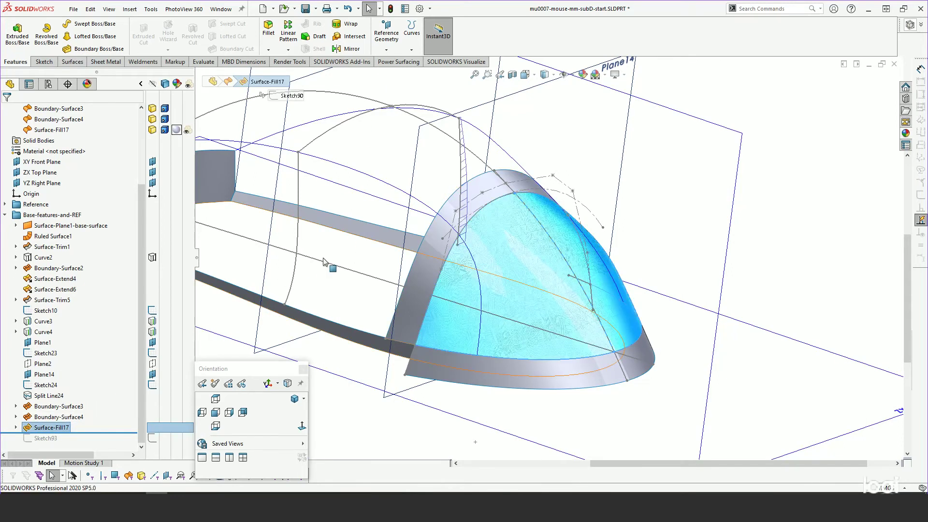
left_click(573, 314)
middle_click_drag(573, 314, 545, 375)
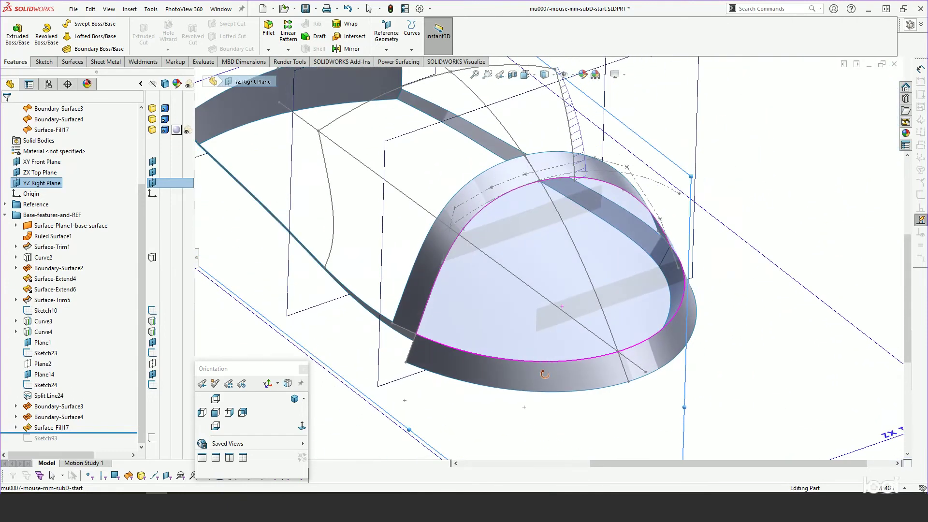
scroll(545, 375, "up", 3)
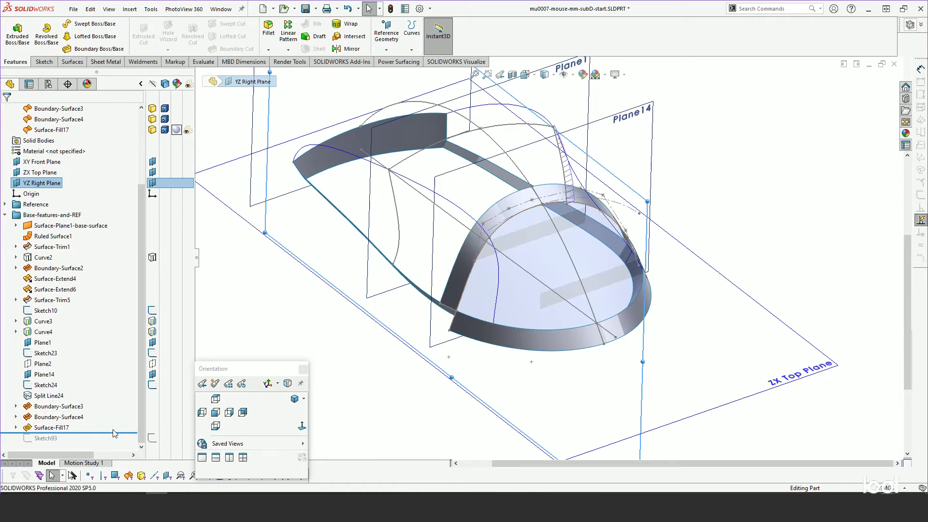
- Roll the history to the end past Sketch93 and inspect the complete set of reference surfaces and sketches
left_click_drag(114, 433, 107, 444)
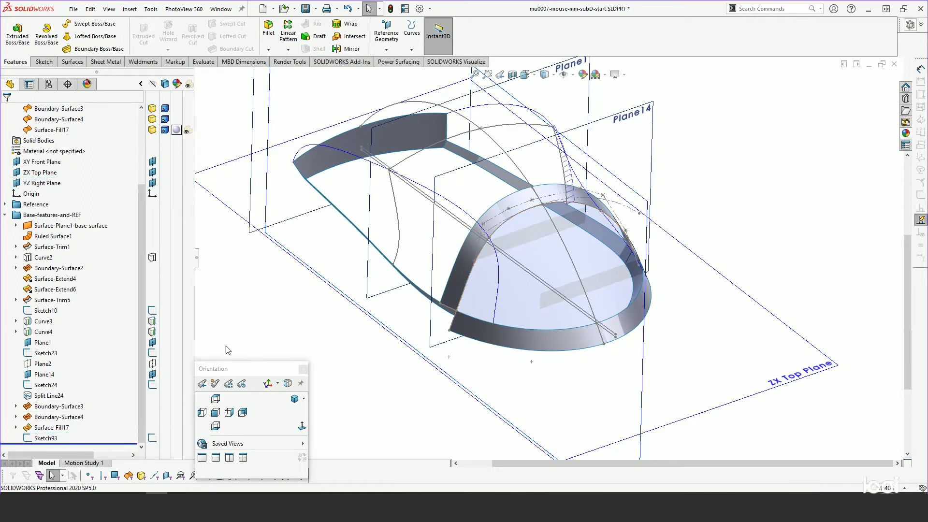
mouse_move(410, 347)
middle_mouse_down()
mouse_move(420, 301)
mouse_move(425, 319)
mouse_move(431, 306)
mouse_move(435, 387)
mouse_move(428, 349)
middle_mouse_up()
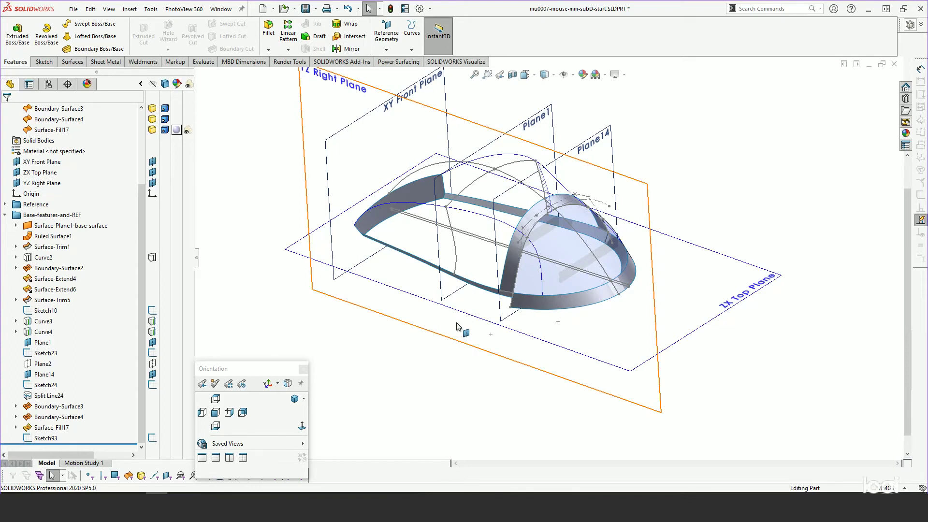
scroll(532, 223, "down", 5)
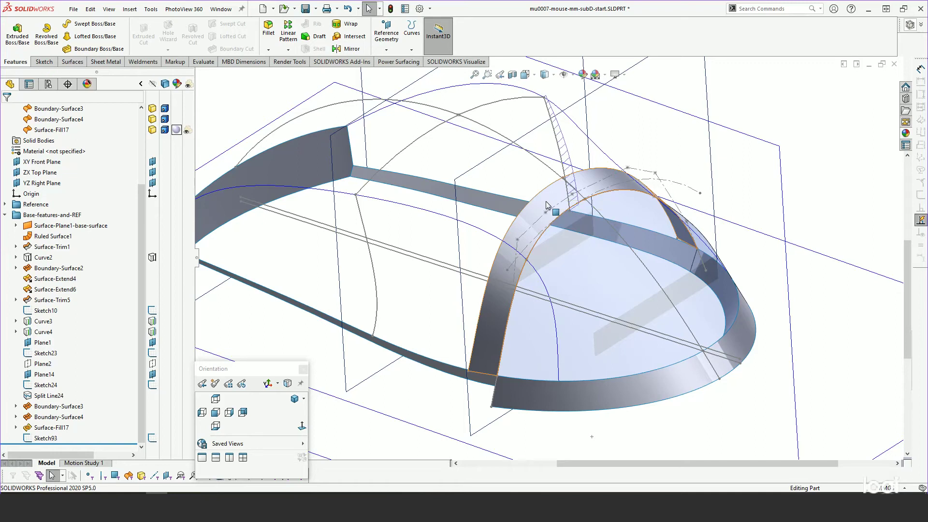
scroll(546, 205, "up", 1)
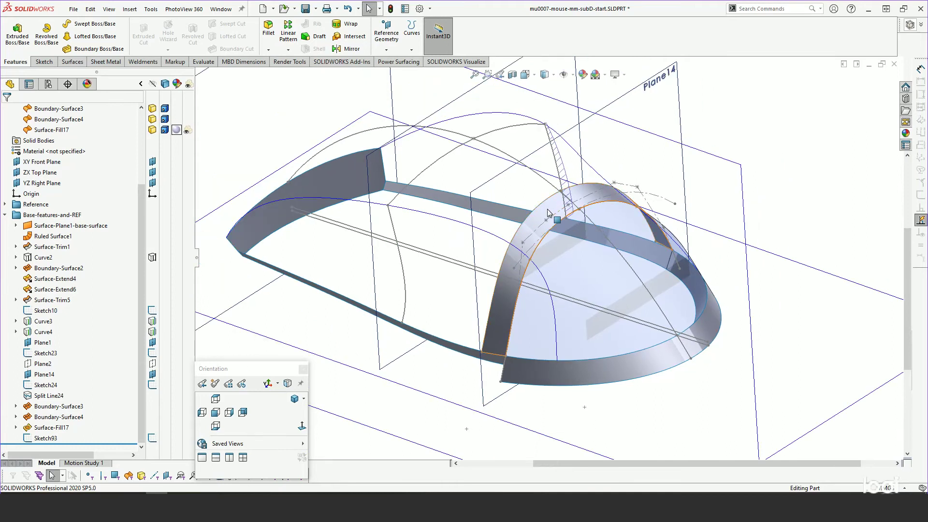
mouse_move(550, 209)
middle_mouse_down()
mouse_move(597, 160)
mouse_move(530, 236)
mouse_move(574, 188)
mouse_move(555, 207)
mouse_move(566, 206)
middle_mouse_up()
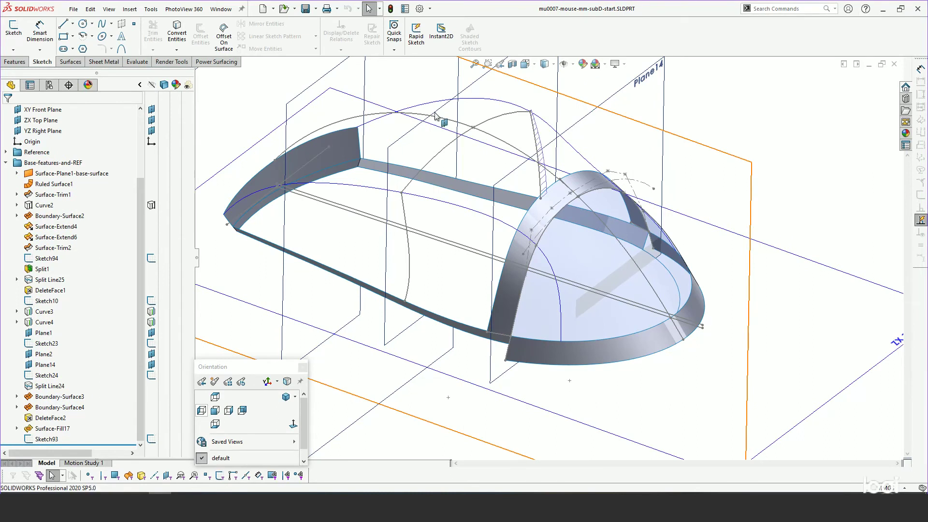
- Collapse the Base-features-and-REF folder, list the surface bodies, and hide every body from mouse-base to Rear-dome-area-REF
left_click(5, 162)
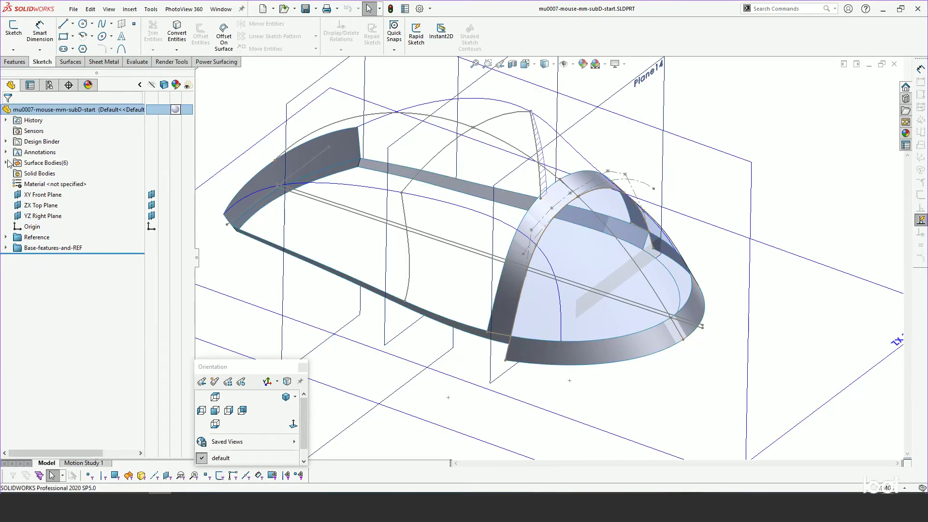
left_click(5, 163)
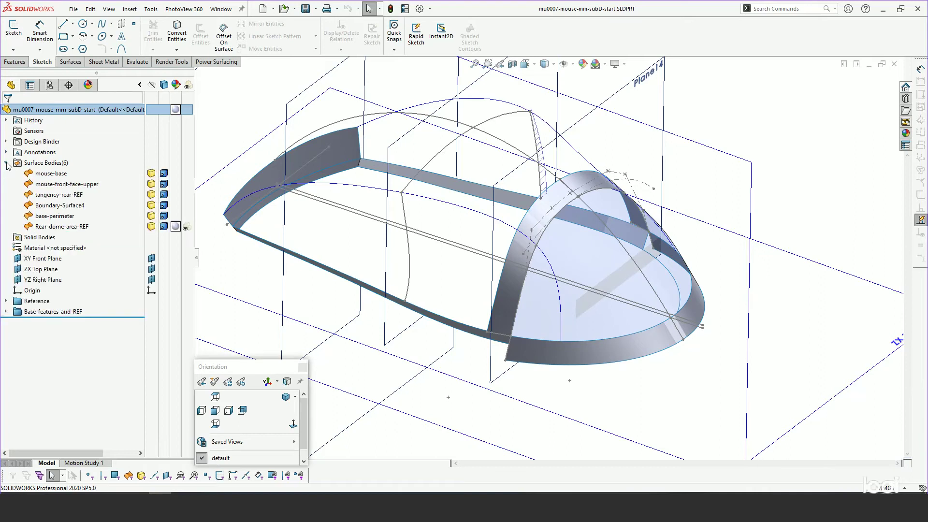
left_click(49, 173)
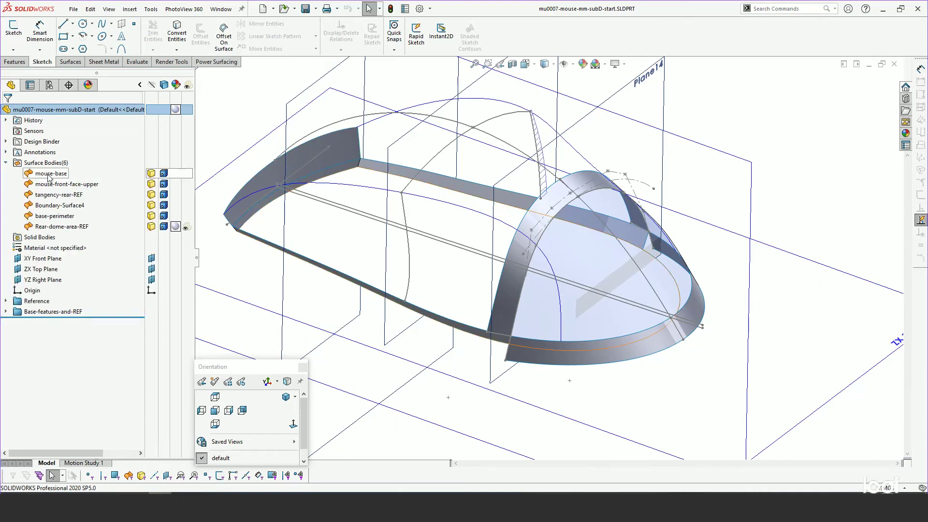
left_click(58, 226, "shift")
left_click(57, 212)
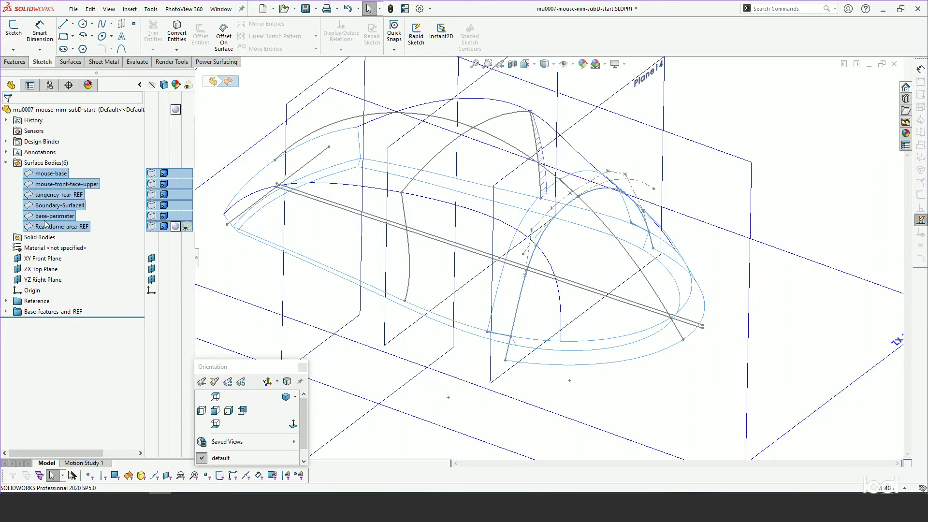
left_click(42, 268)
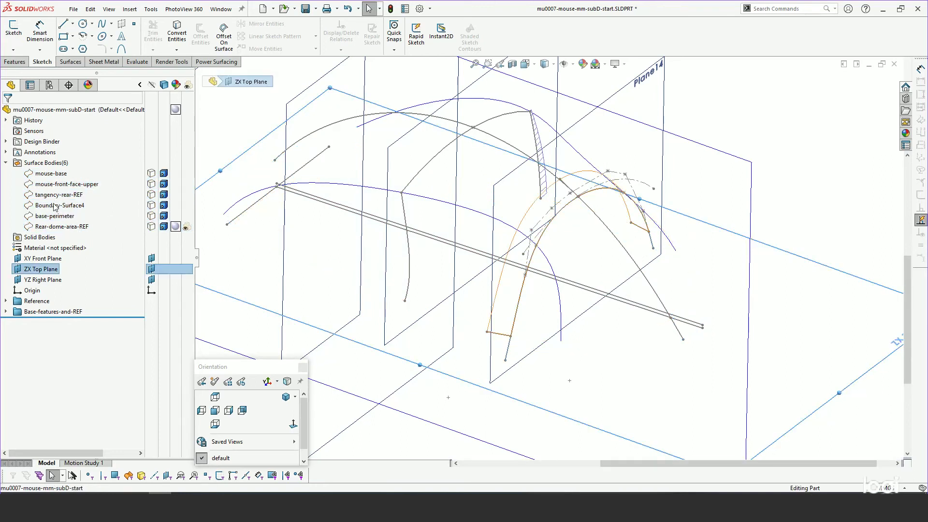
- Show the surface bodies base-perimeter, tangency-rear-REF and mouse-front-face-upper
left_click(53, 220)
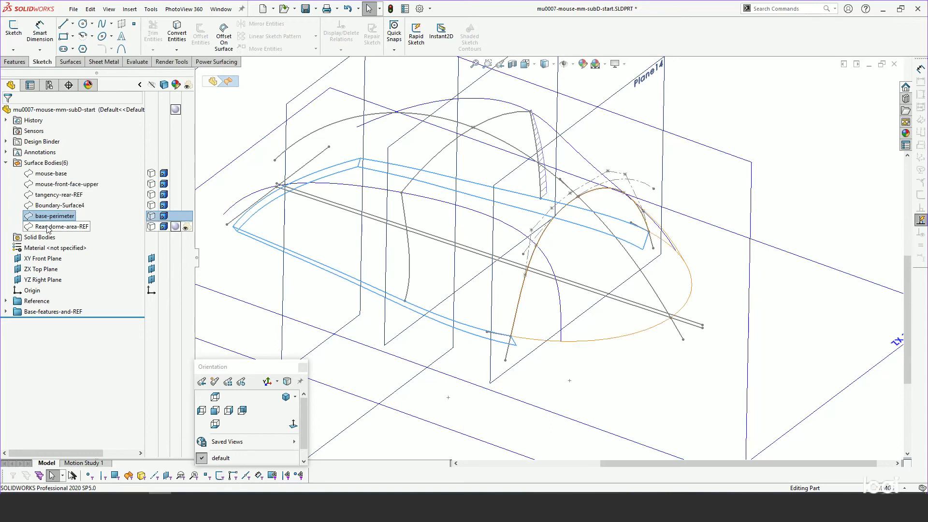
left_click(55, 196, "ctrl")
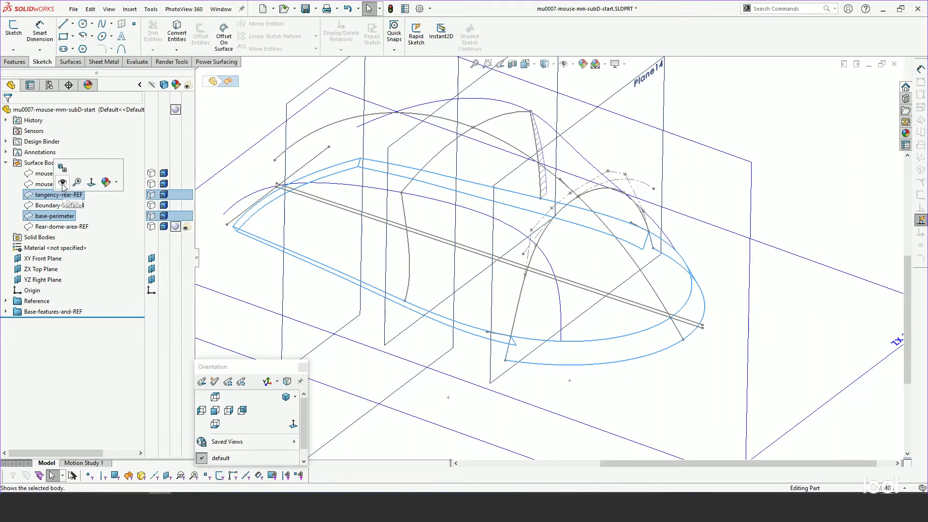
left_click(62, 182)
left_click(60, 206)
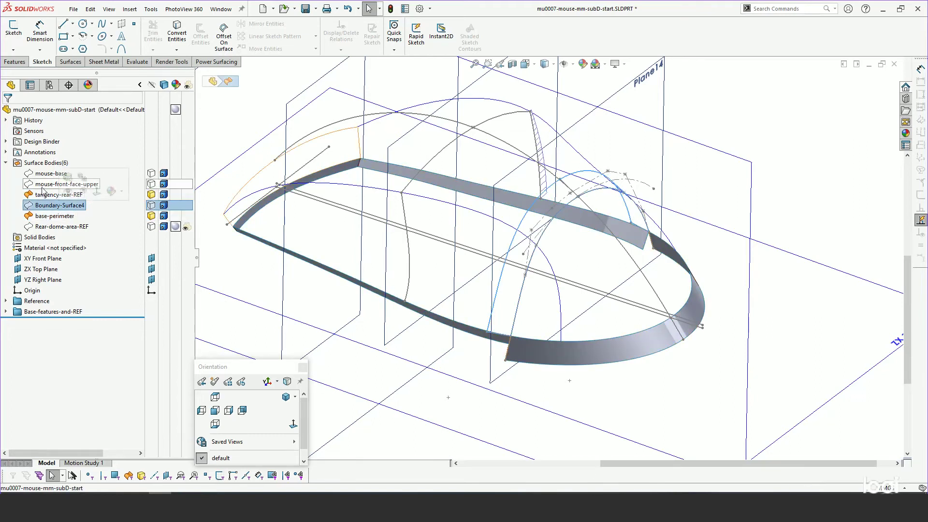
left_click(48, 185)
left_click(53, 175)
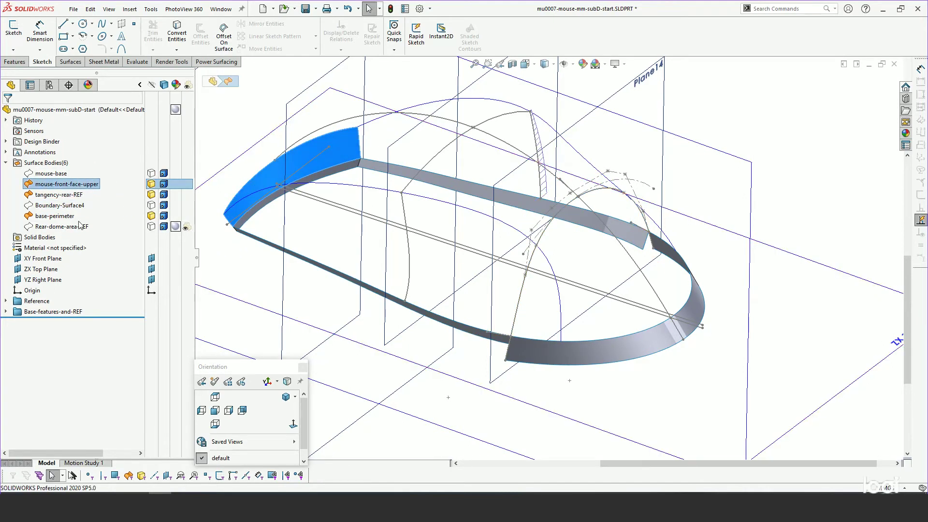
- Hide the XY Front Plane and the ZX Top Plane
left_click(41, 269)
left_click(43, 258, "ctrl")
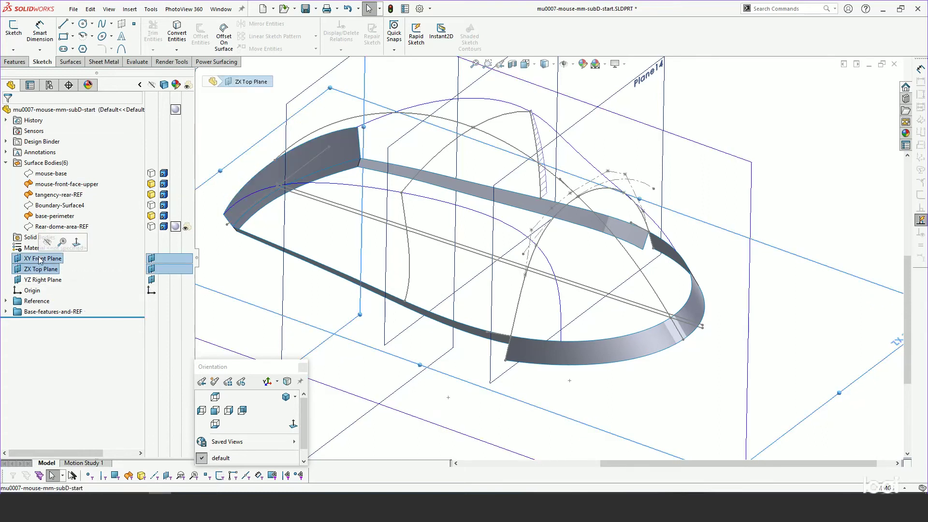
left_click(47, 243)
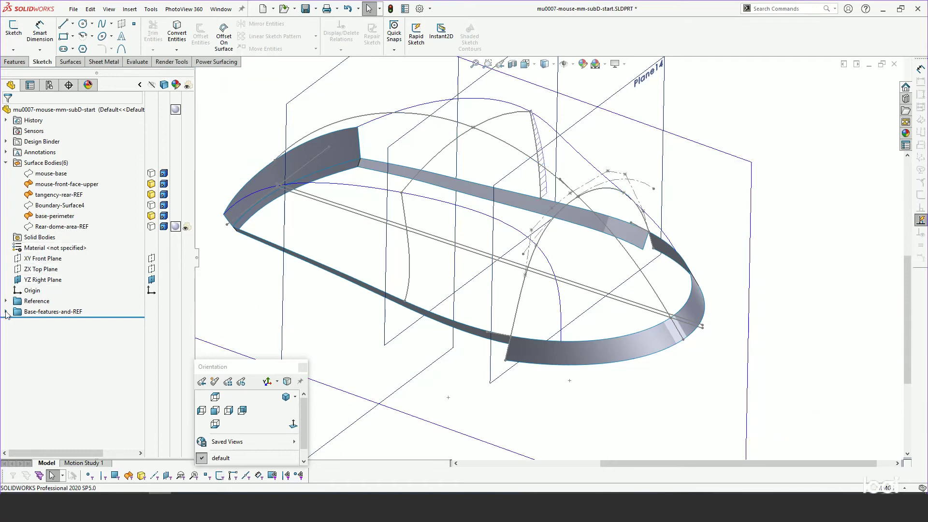
- Hide the reference planes Plane1, Plane2 and Plane14 in the mouse part
key("f")
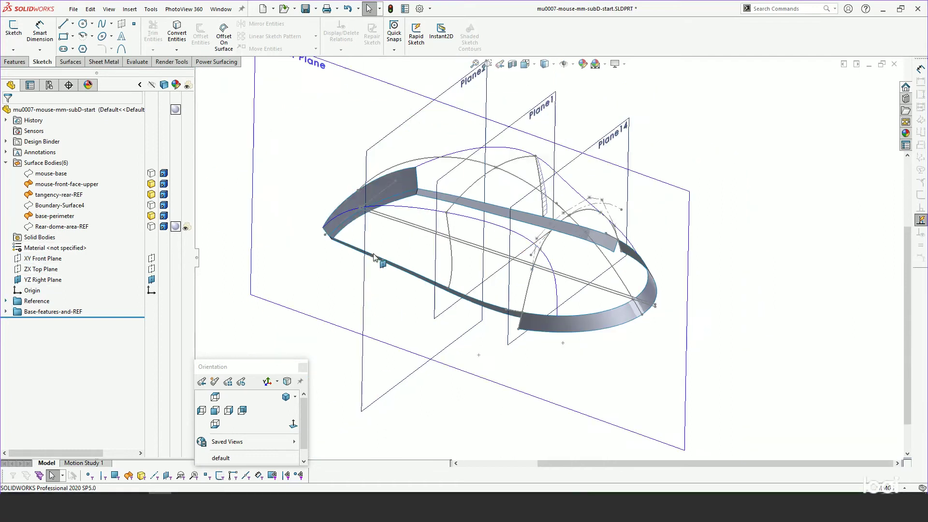
left_click(485, 107)
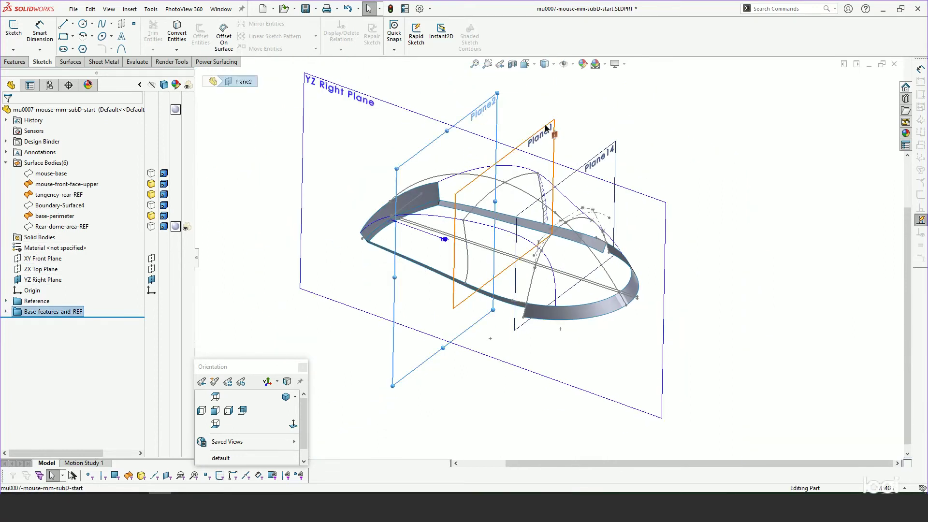
left_click(541, 134, "ctrl")
left_click(608, 166, "ctrl")
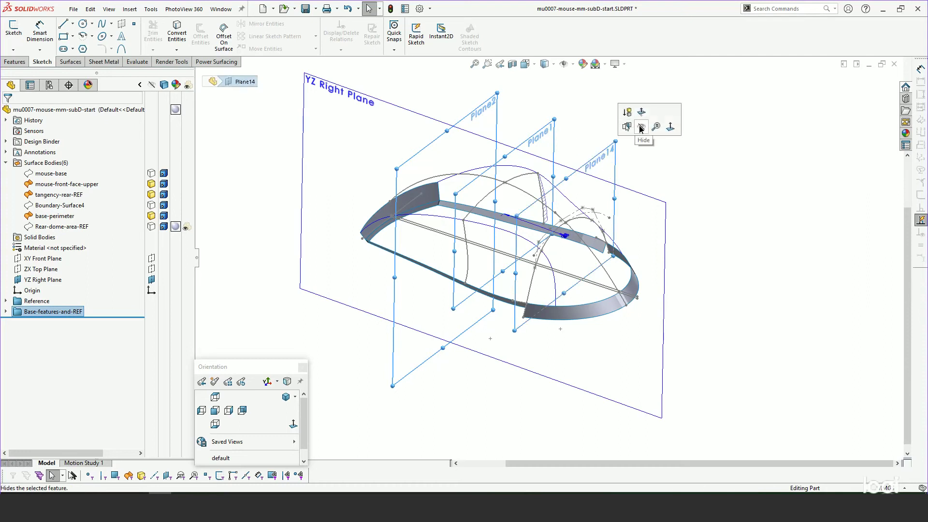
left_click(641, 129)
middle_click_drag(541, 212, 520, 246)
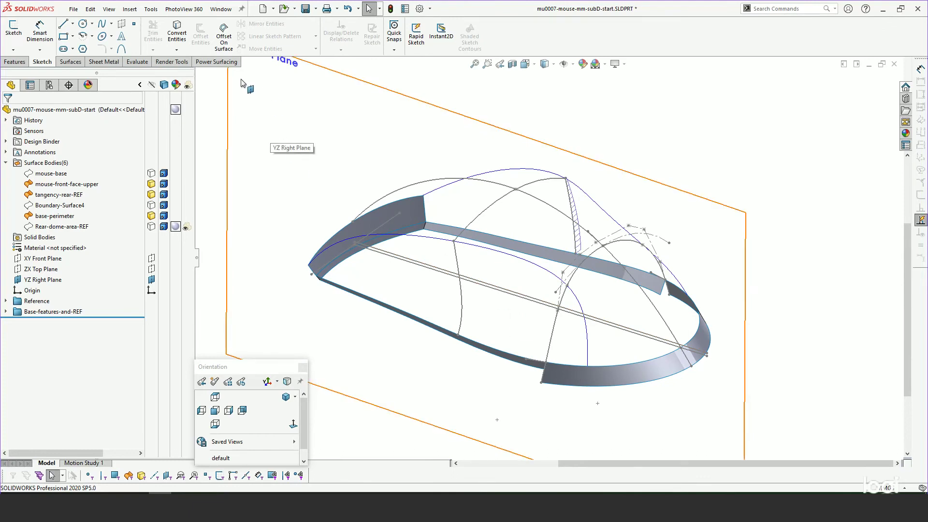
- Start a Power Surfacing box and examine its position against the mouse reference geometry in the front, top and right views
left_click(209, 62)
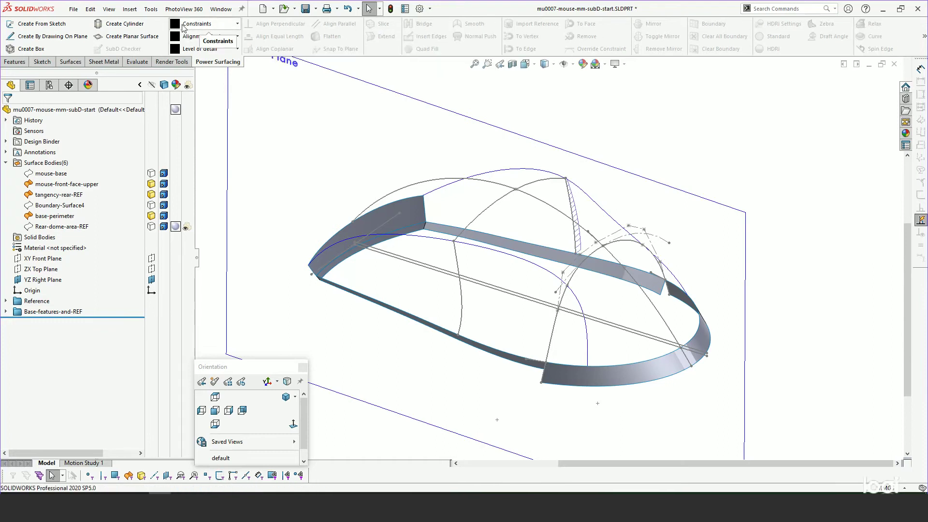
left_click(25, 50)
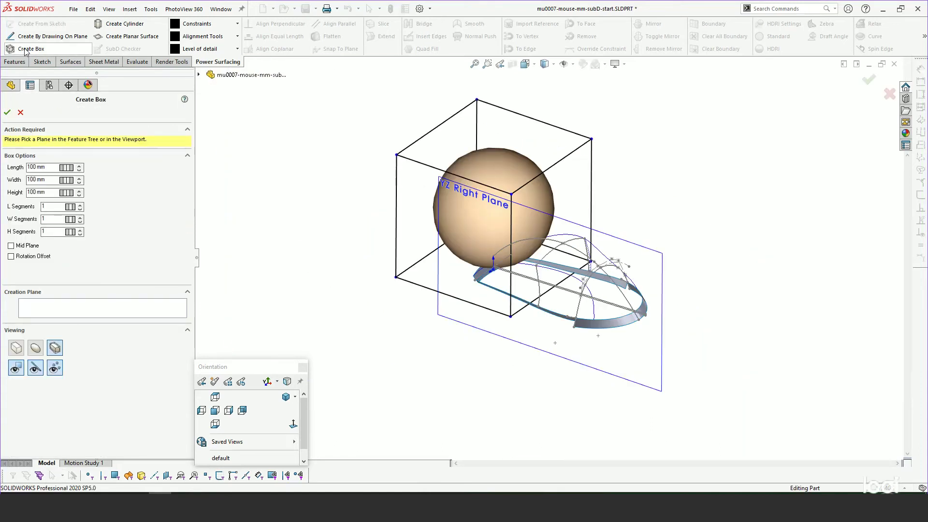
left_click_drag(254, 368, 163, 360)
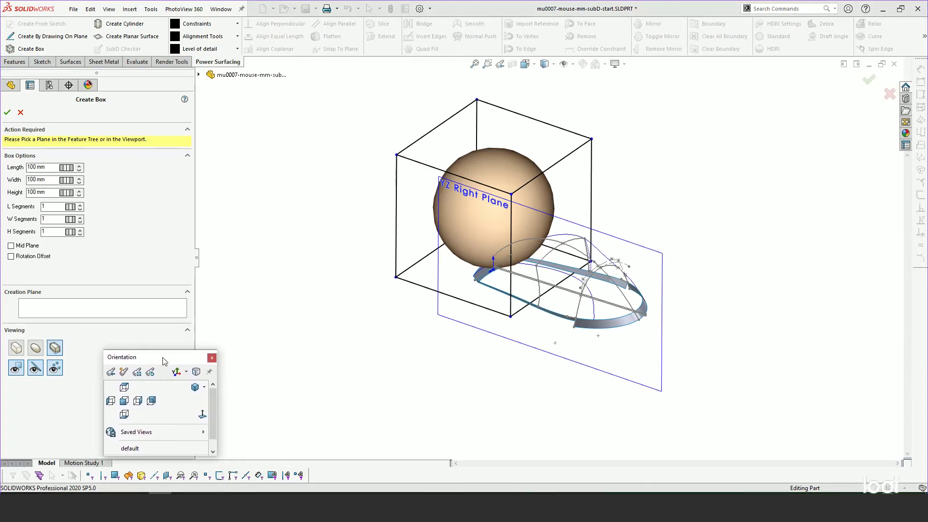
left_click(124, 401)
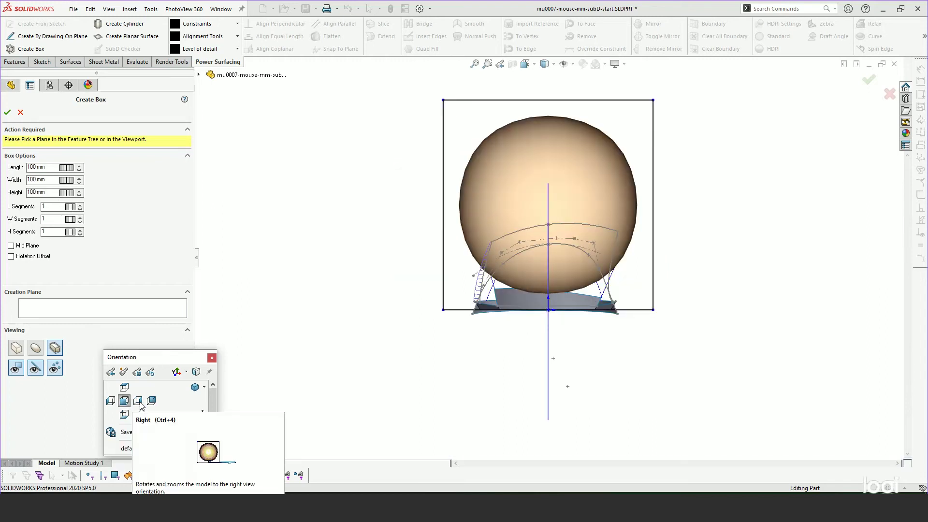
left_click(137, 401)
left_click(129, 387)
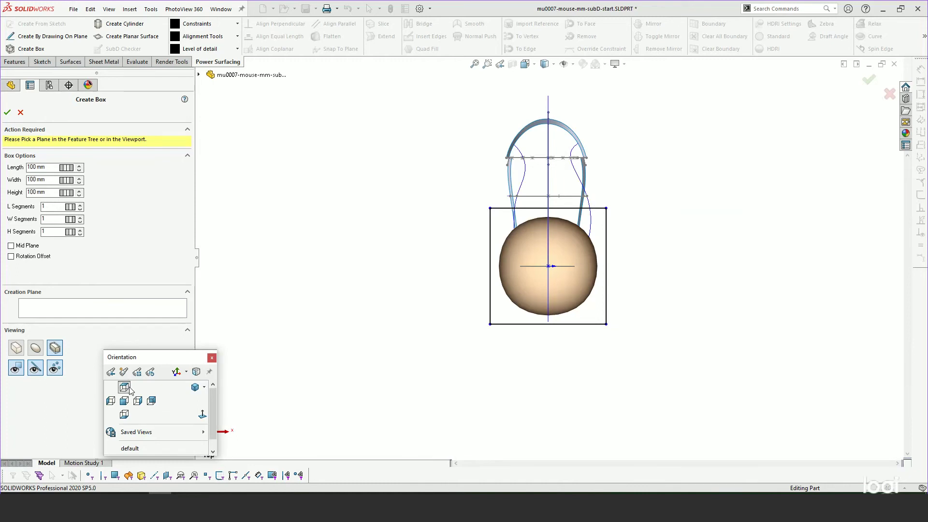
left_click(125, 401)
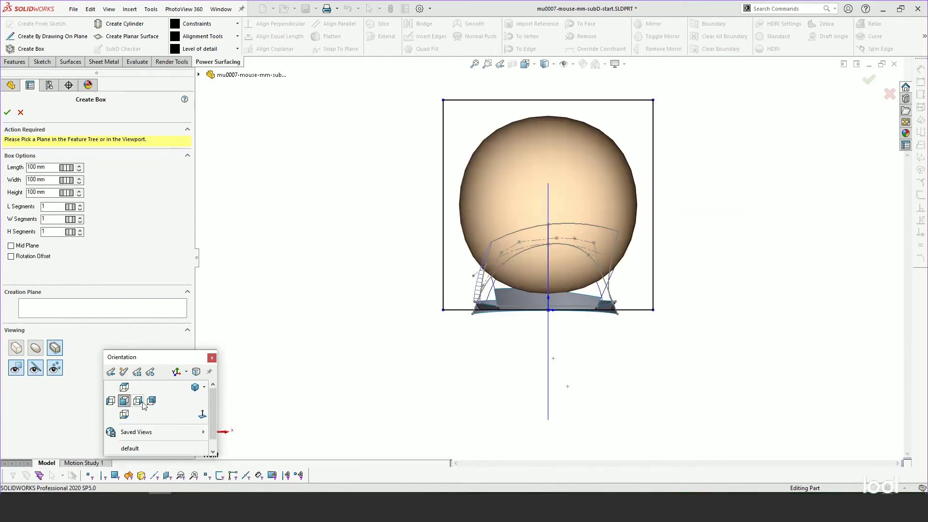
left_click(138, 401)
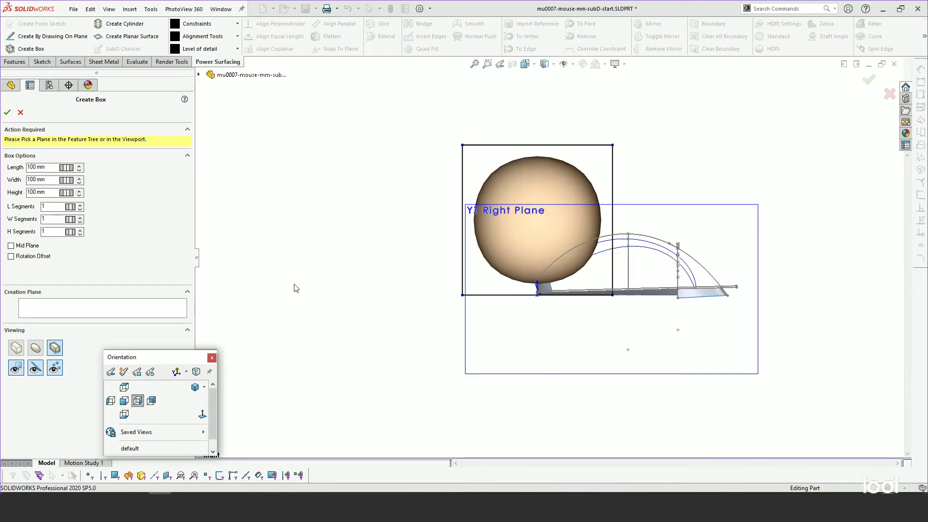
right_click(412, 238)
left_click(349, 235)
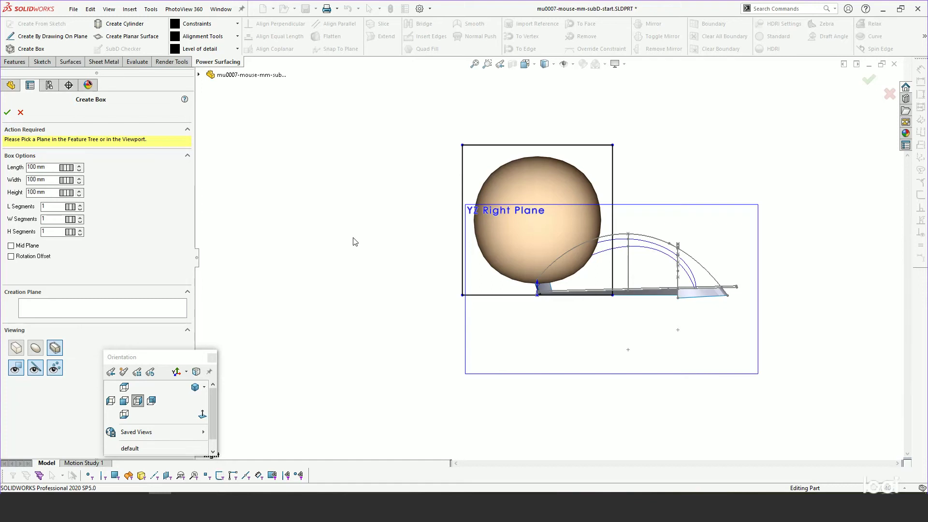
- Create the 100 mm subdivision box centred on the mid plane, with two length, width and height segments and the smooth shape display
left_click(35, 349)
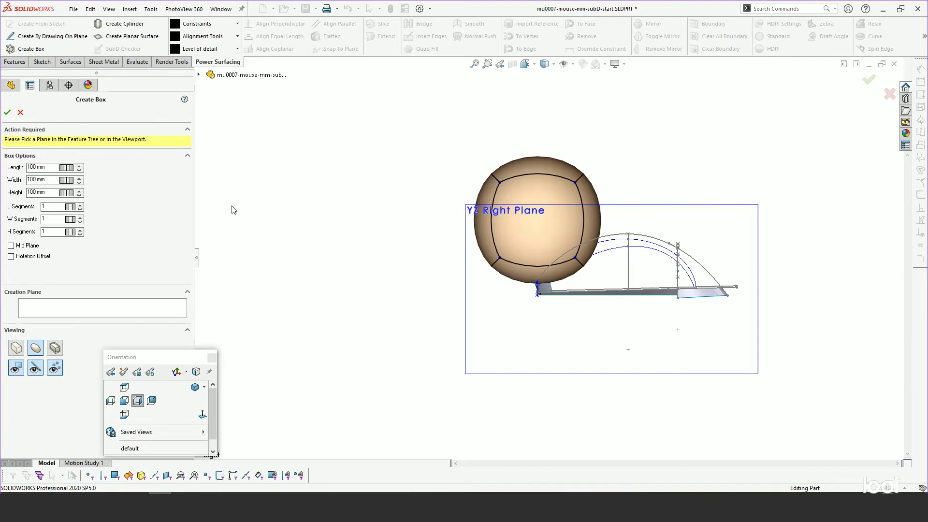
left_click(79, 205)
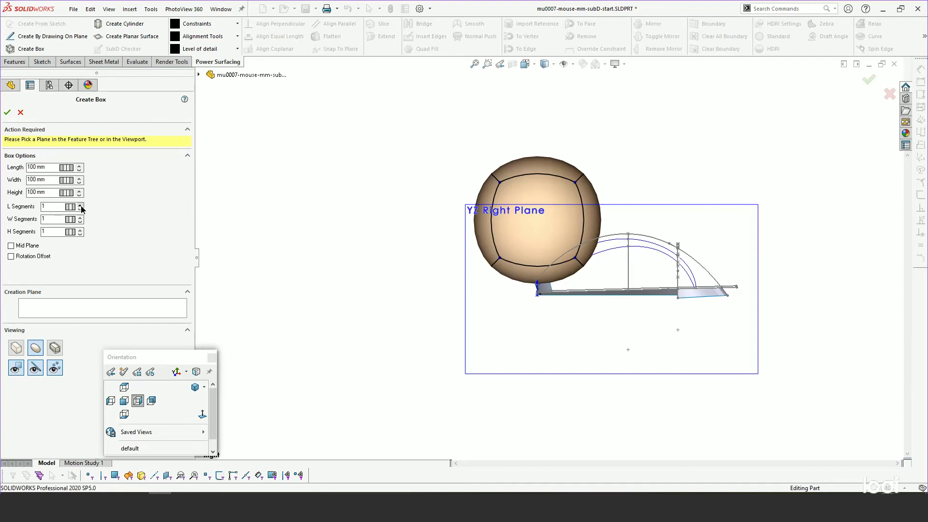
left_click(80, 217)
left_click(80, 229)
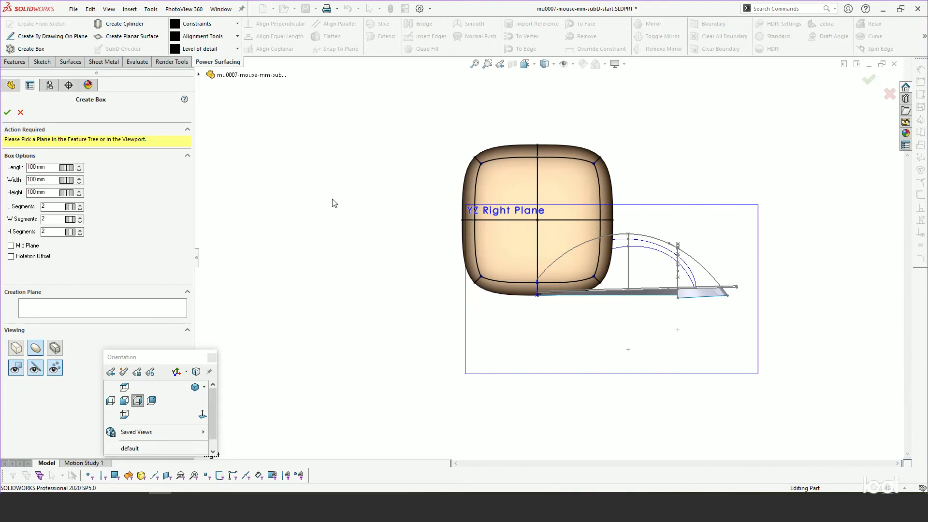
left_click(11, 246)
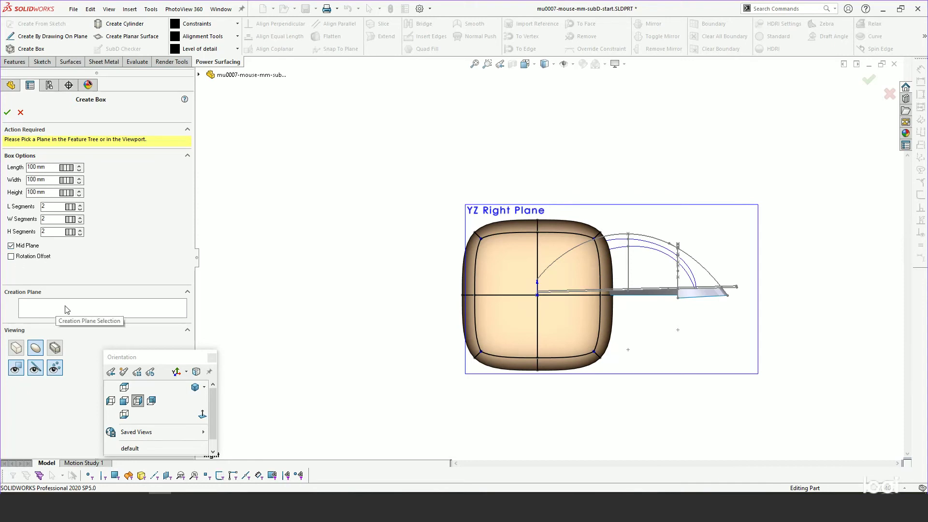
left_click(6, 113)
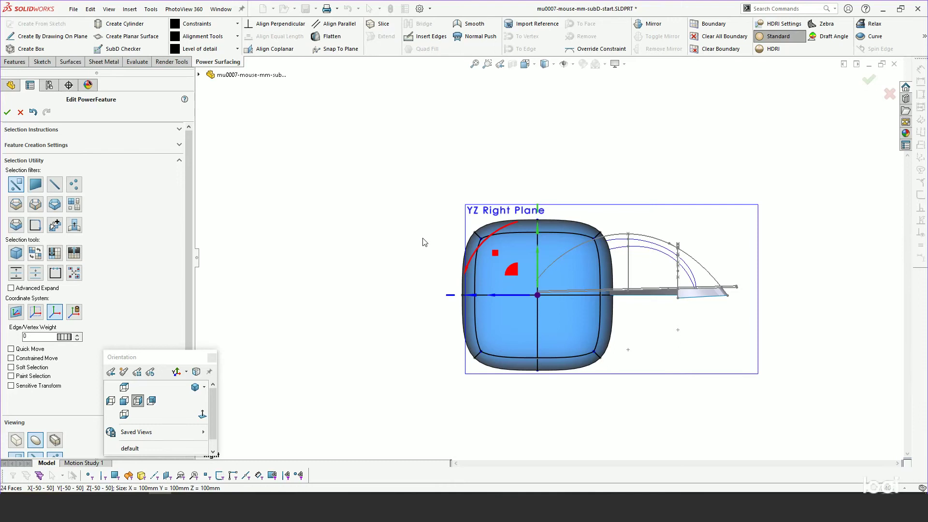
- Try out selecting a vertex, an edge and a face on the box's upper side, and clear the selection
middle_click_drag(423, 241, 561, 291)
scroll(563, 290, "down", 2)
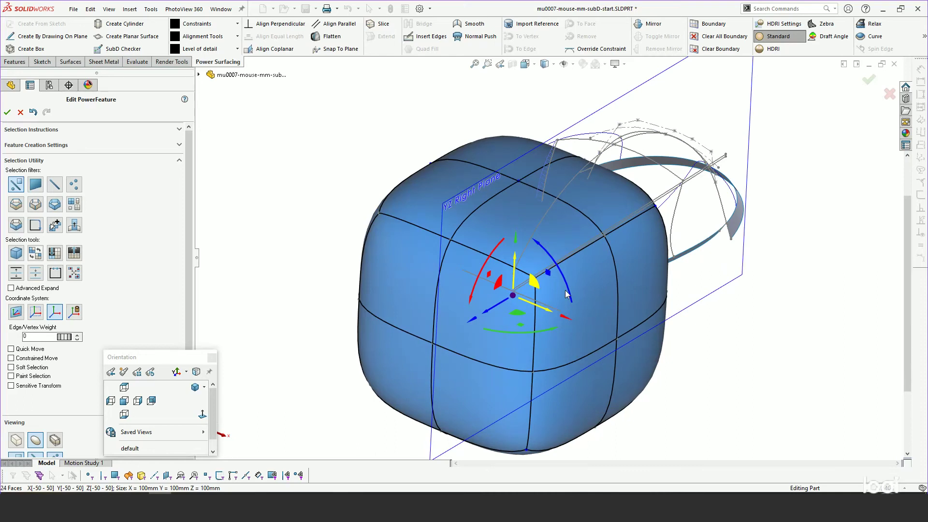
left_click(603, 239)
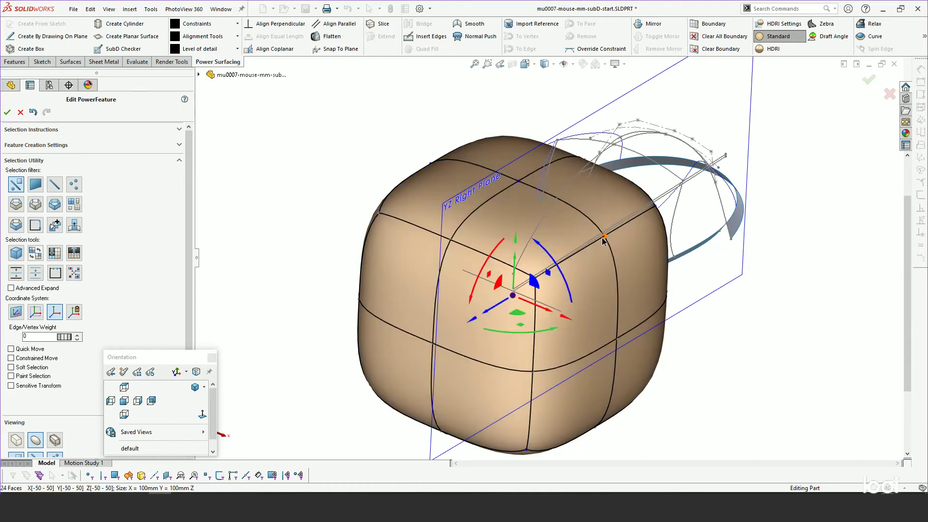
left_click(586, 213)
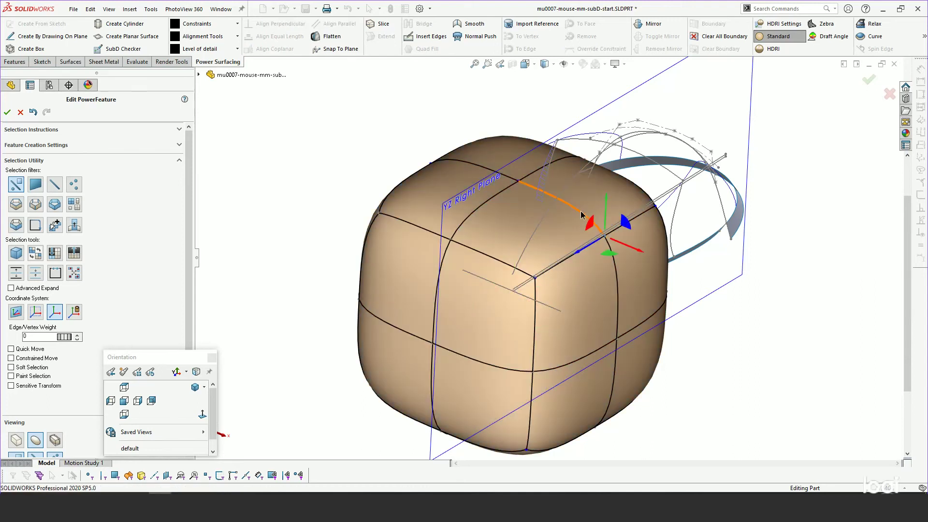
left_click(526, 224)
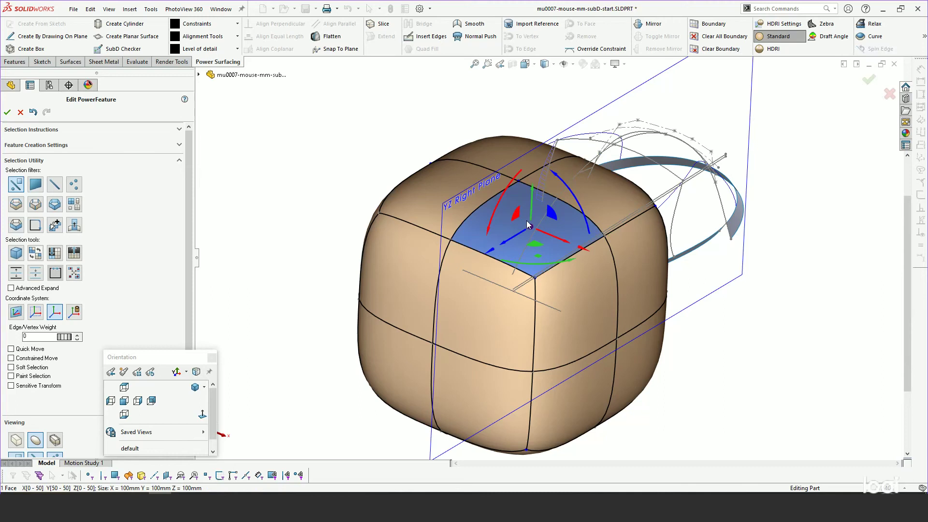
left_click(351, 181)
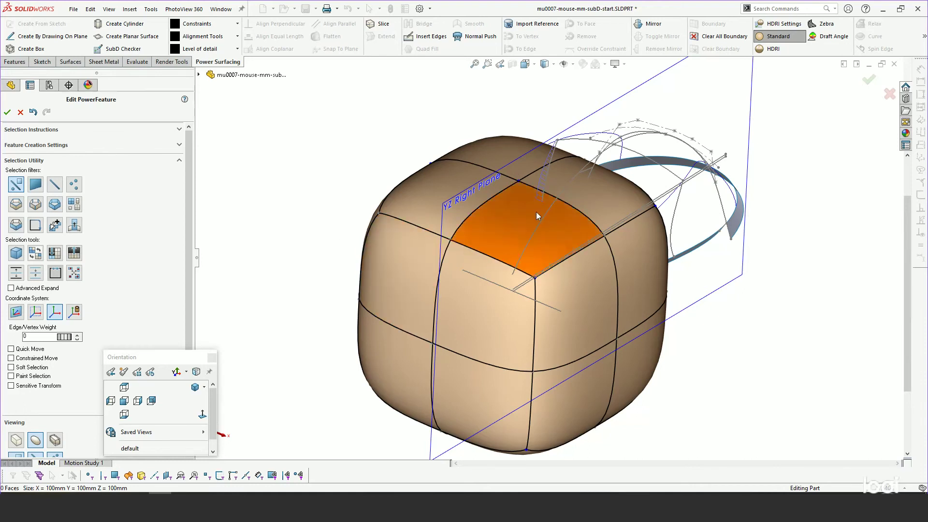
- Try to insert two loops across a ring of parallel edges on one half of the box
double_click(491, 258)
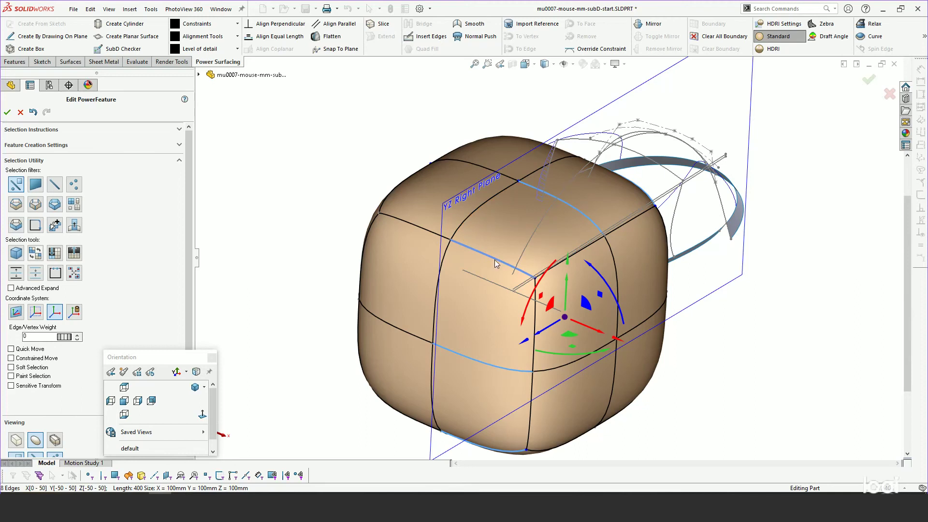
key("s")
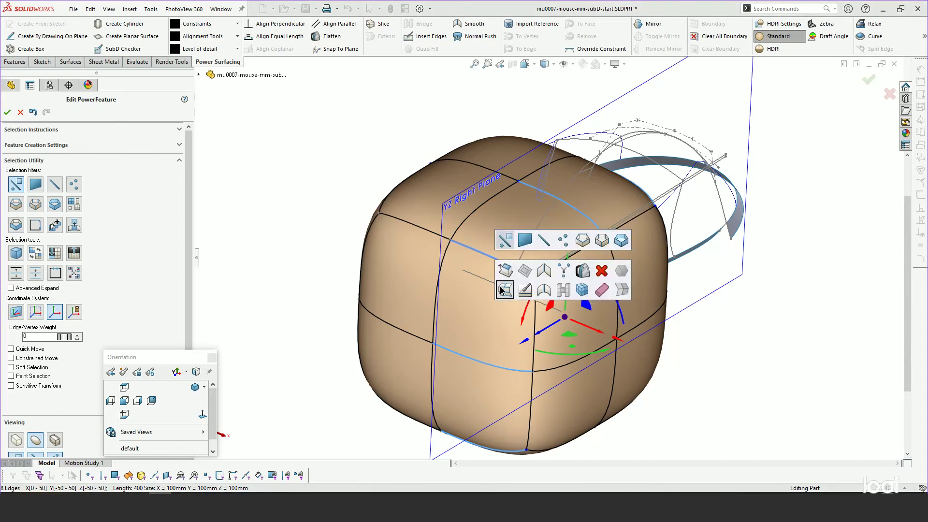
left_click(504, 290)
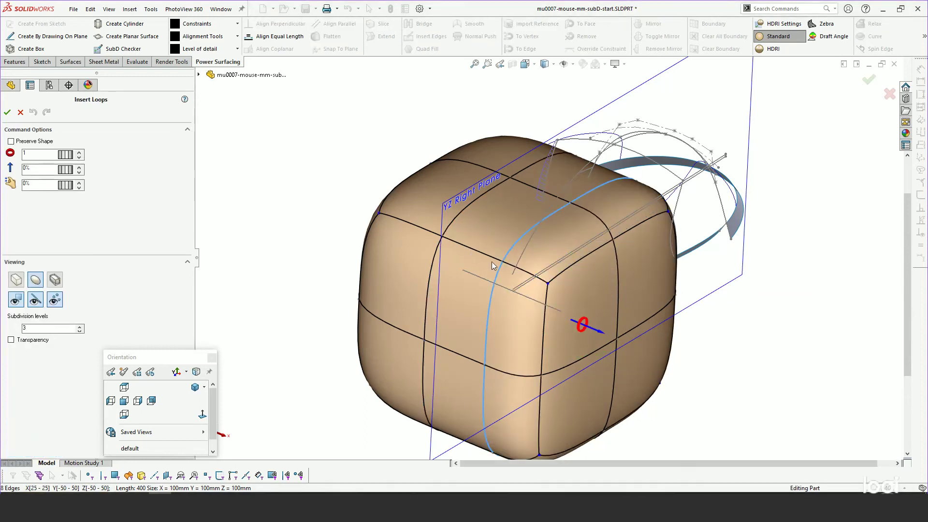
left_click(26, 153)
type("2")
left_click(47, 169)
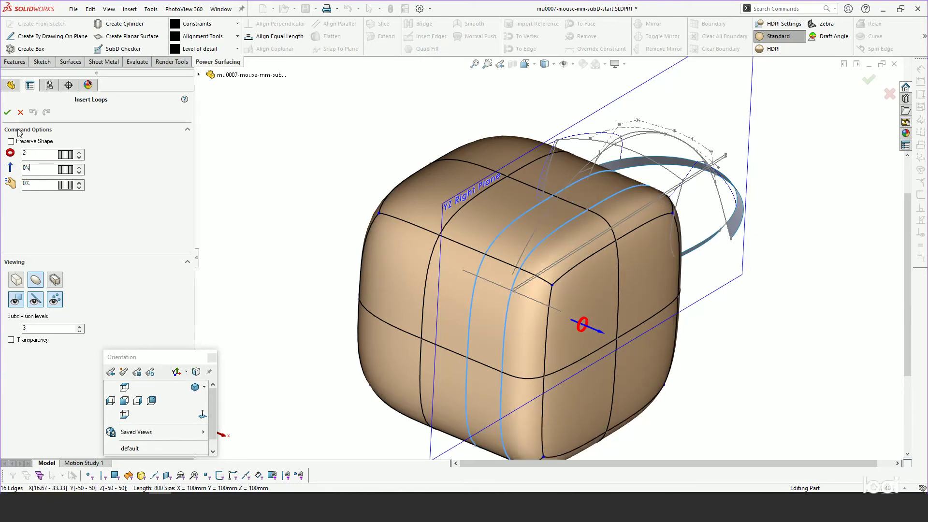
left_click(21, 111)
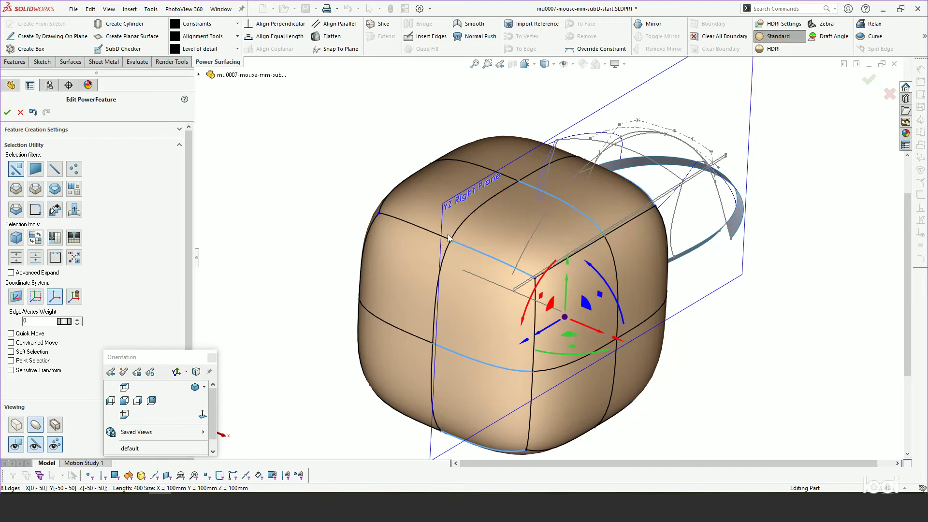
left_click(341, 218)
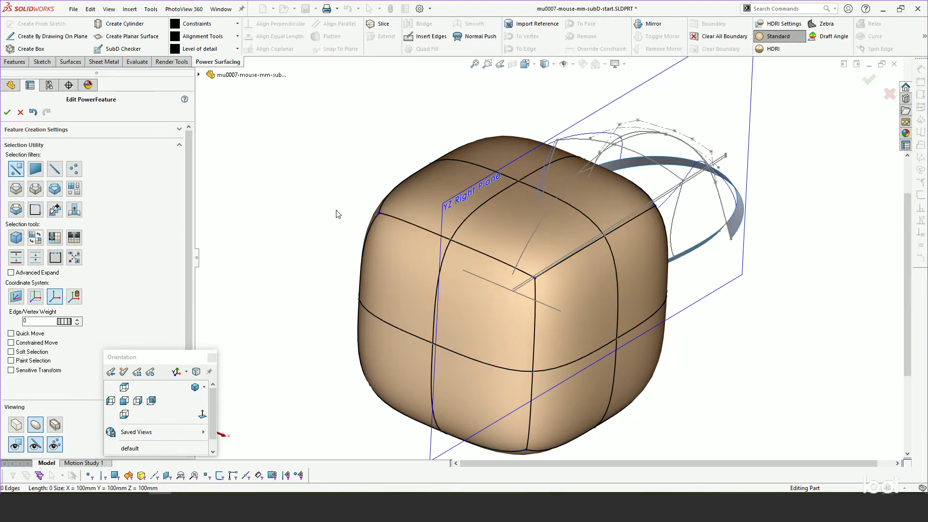
- Try out edge ring and horizontal edge loop selections on the box, clear them, and return to the right view
left_click(515, 270)
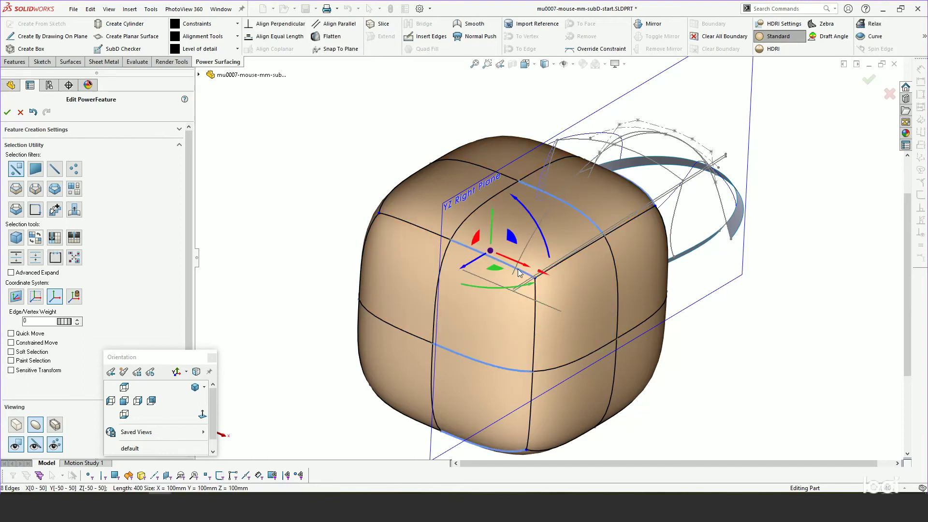
left_click(451, 240)
left_click(381, 213)
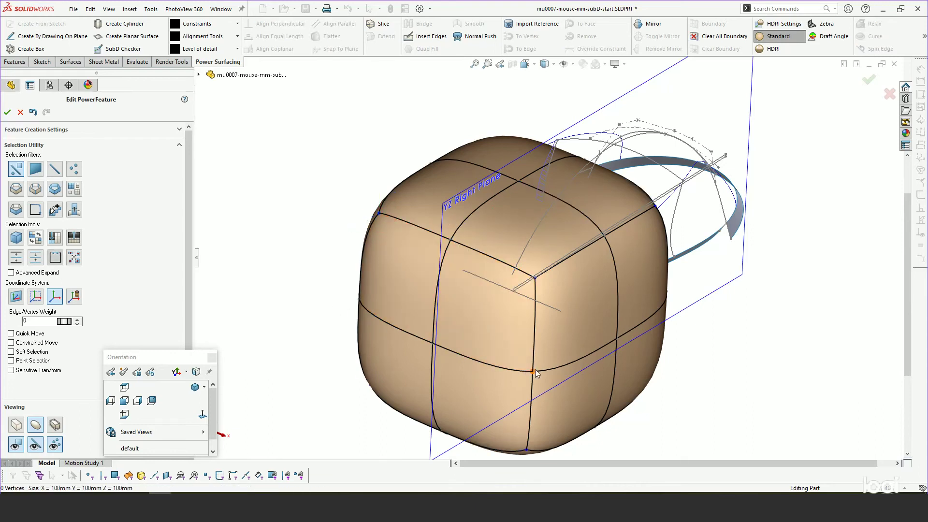
double_click(521, 372)
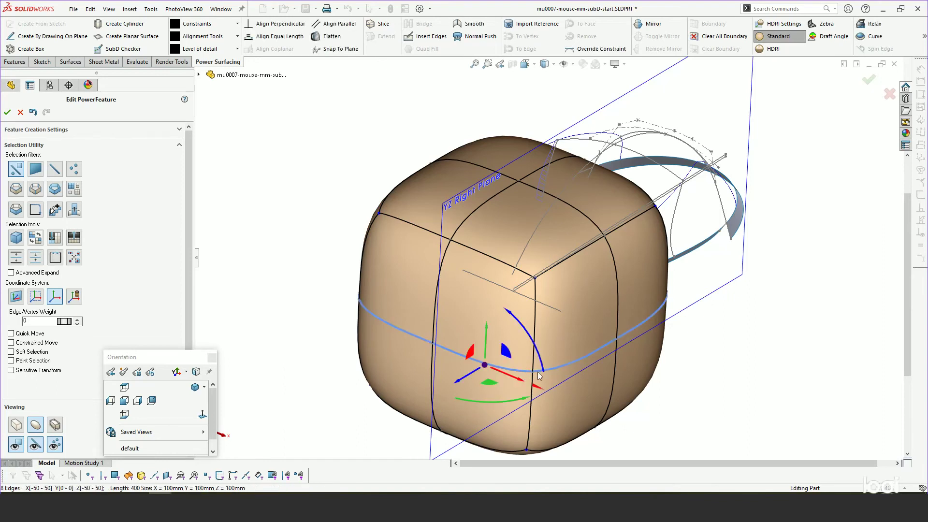
double_click(478, 360)
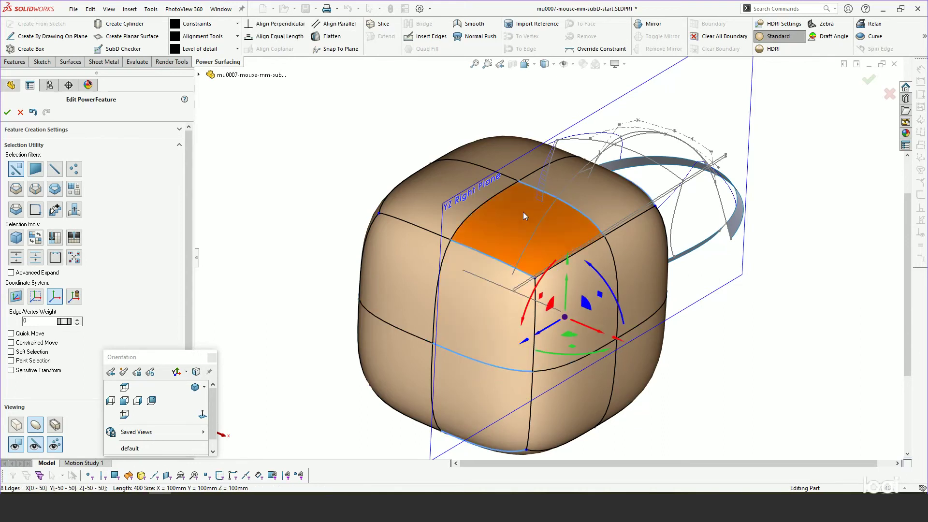
left_click(339, 205)
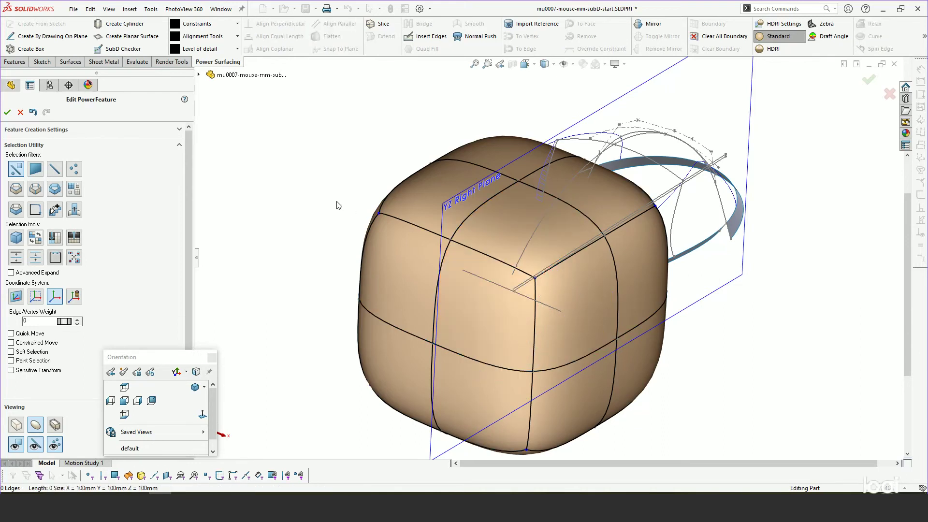
left_click(137, 400)
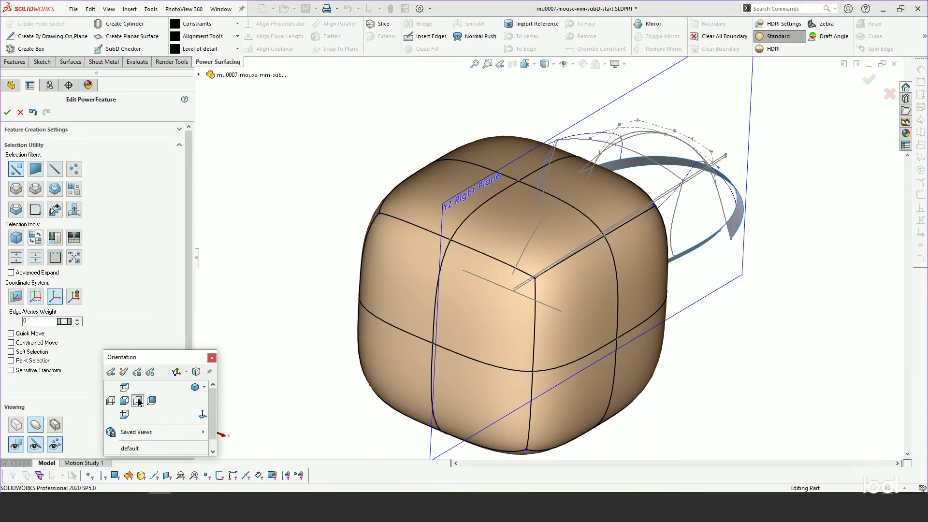
scroll(598, 248, "down", 3)
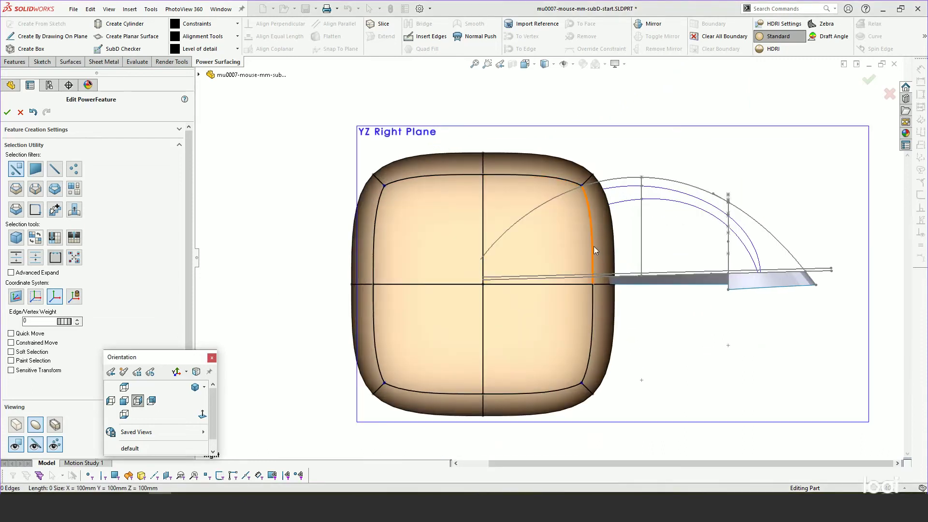
- Select all vertices of the box and move it up about 22 mm and along Z about 57 mm over the mouse profile
key("ctrl+a")
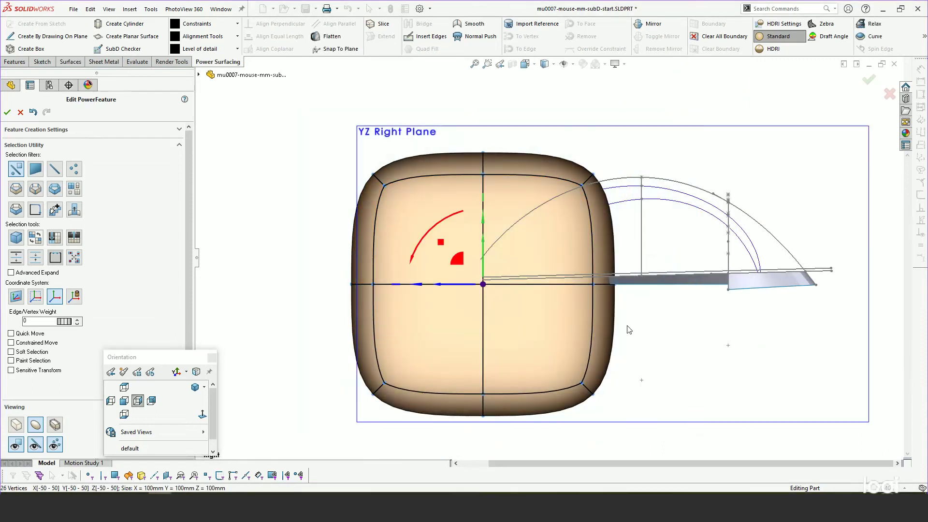
left_click_drag(486, 242, 482, 184)
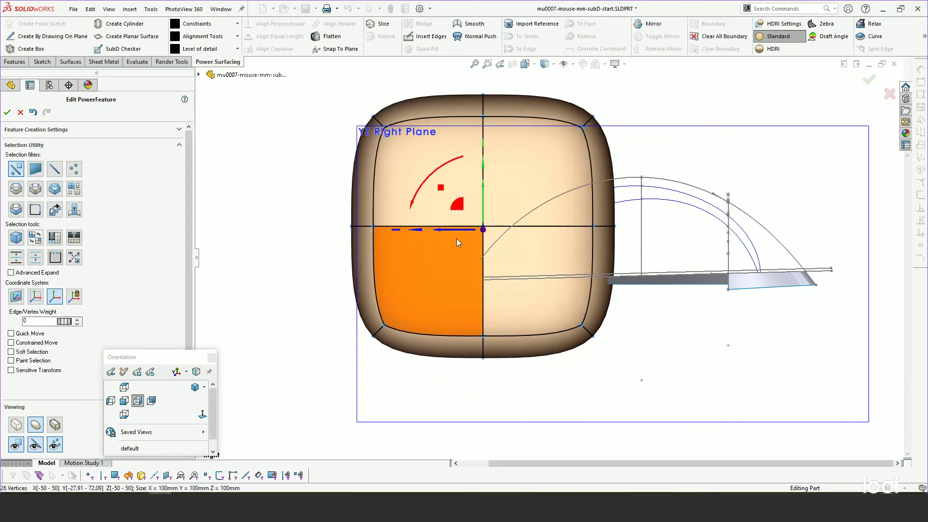
left_click_drag(438, 232, 588, 237)
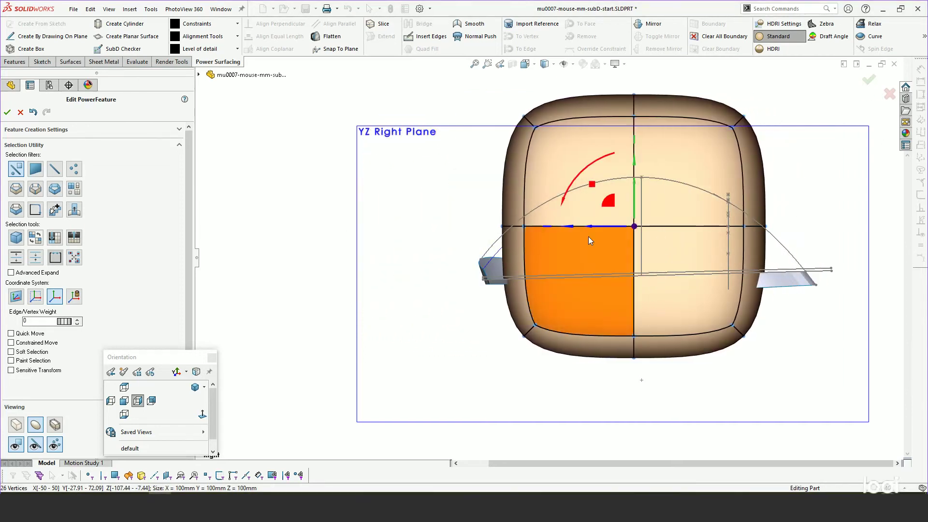
- Turn on 50% transparency for the subdivision box so the reference geometry shows through
left_click_drag(157, 354, 233, 362)
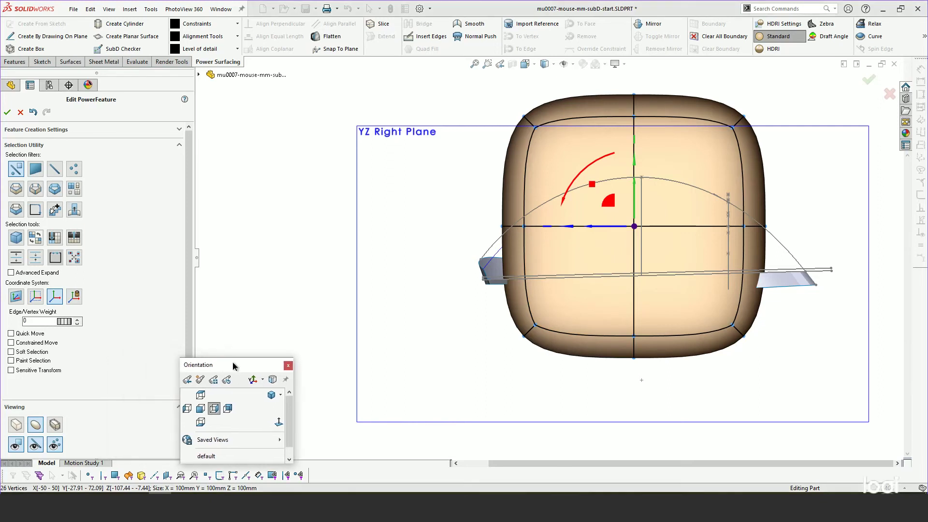
left_click_drag(190, 302, 175, 350)
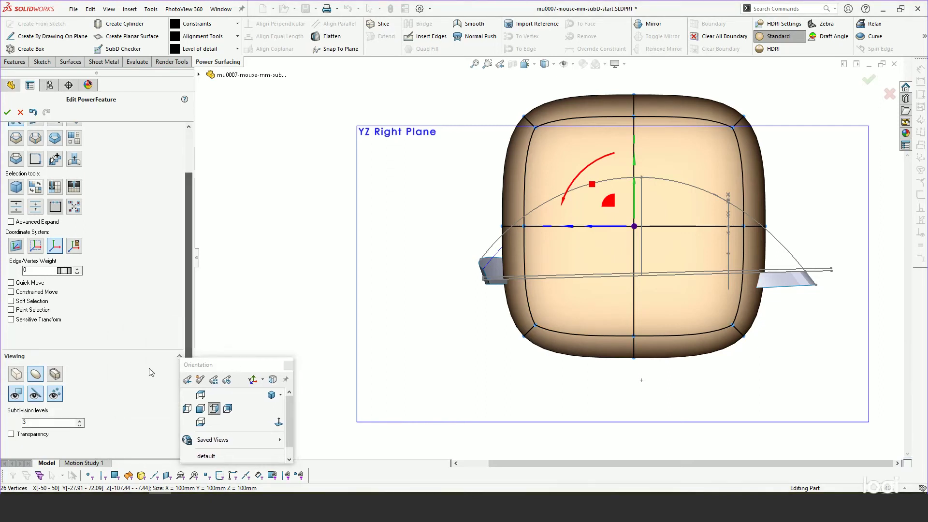
left_click(11, 434)
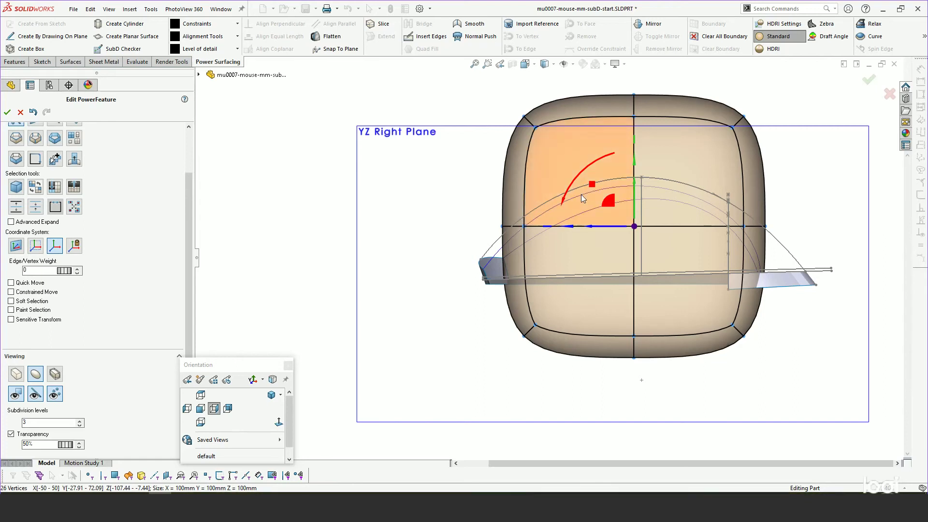
- Nudge the whole box over the reference geometry, flatten it vertically, and scale it uniformly to about 76 x 53 x 76 mm
middle_click_drag(517, 172, 518, 221)
scroll(518, 221, "down", 3)
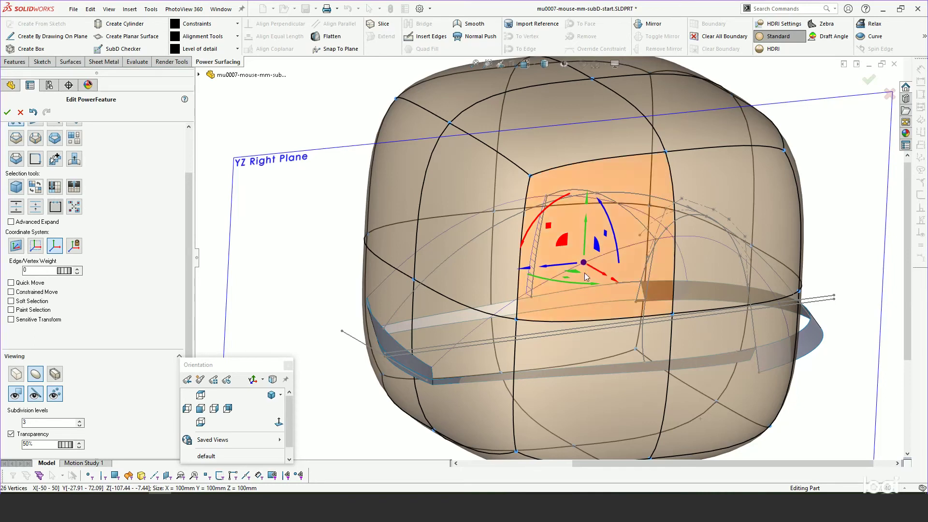
left_click_drag(545, 271, 518, 272)
mouse_move(561, 219)
left_mouse_down()
mouse_move(562, 252)
mouse_move(570, 231)
left_mouse_up()
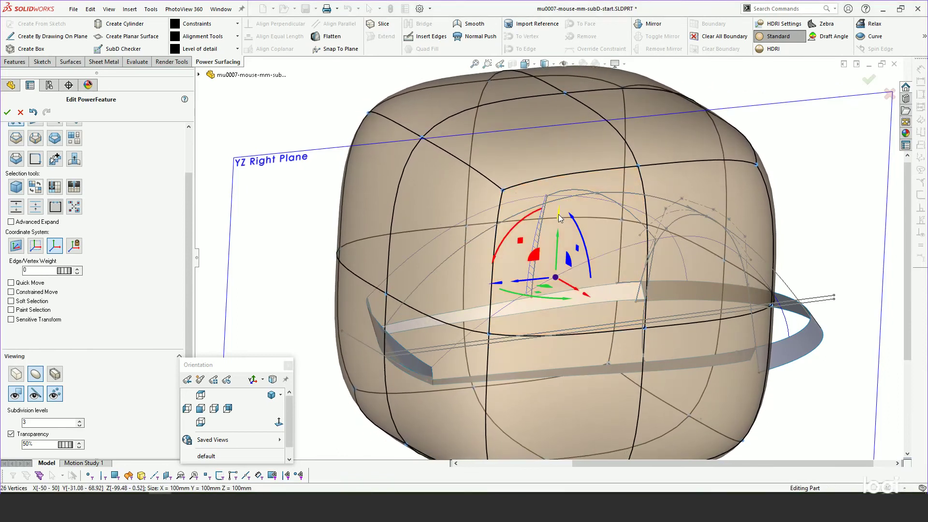
left_click_drag(559, 214, 558, 292)
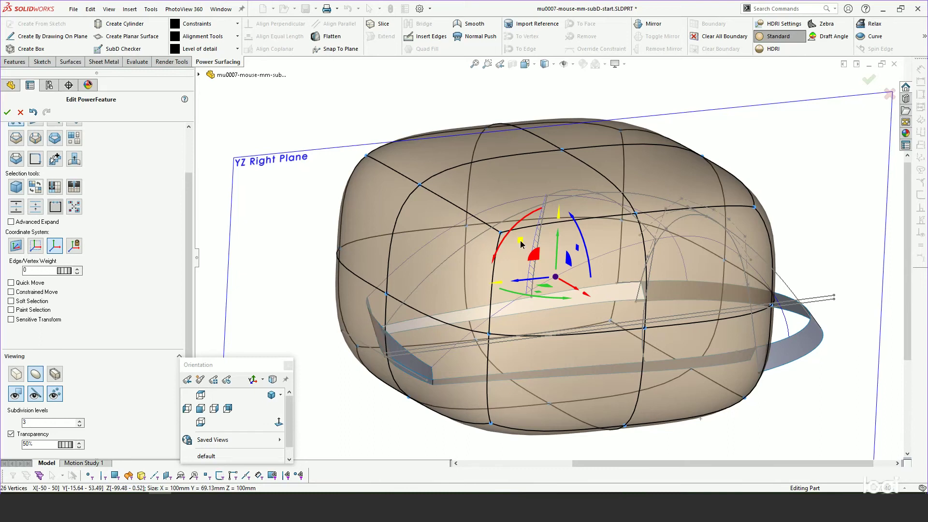
left_click_drag(521, 245, 581, 321)
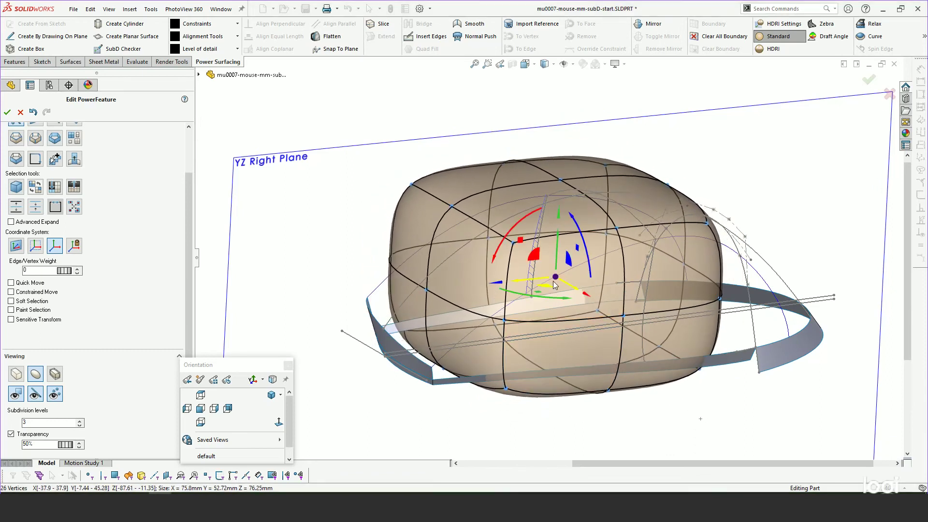
- Try rotating the whole box about its Z axis, and undo the rotation
scroll(554, 283, "down", 5)
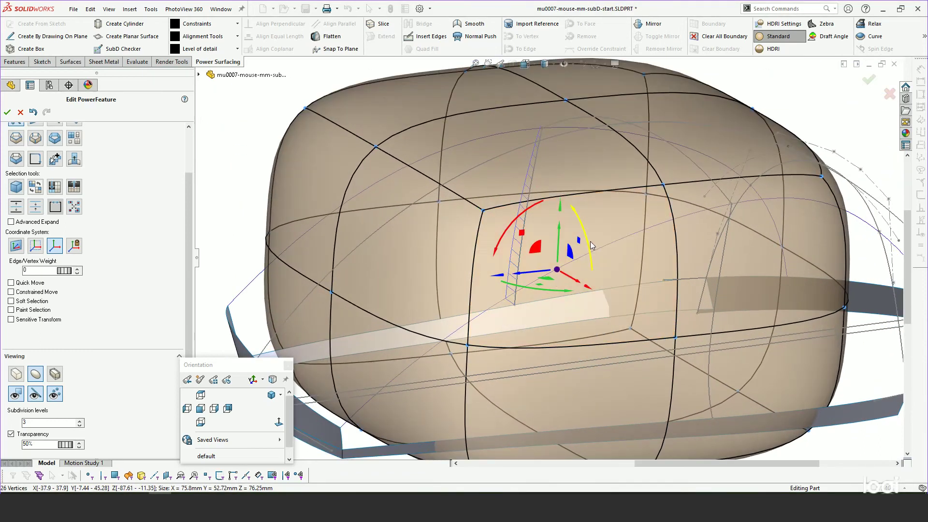
mouse_move(589, 243)
left_mouse_down()
mouse_move(595, 220)
mouse_move(586, 227)
left_mouse_up()
key("ctrl+z")
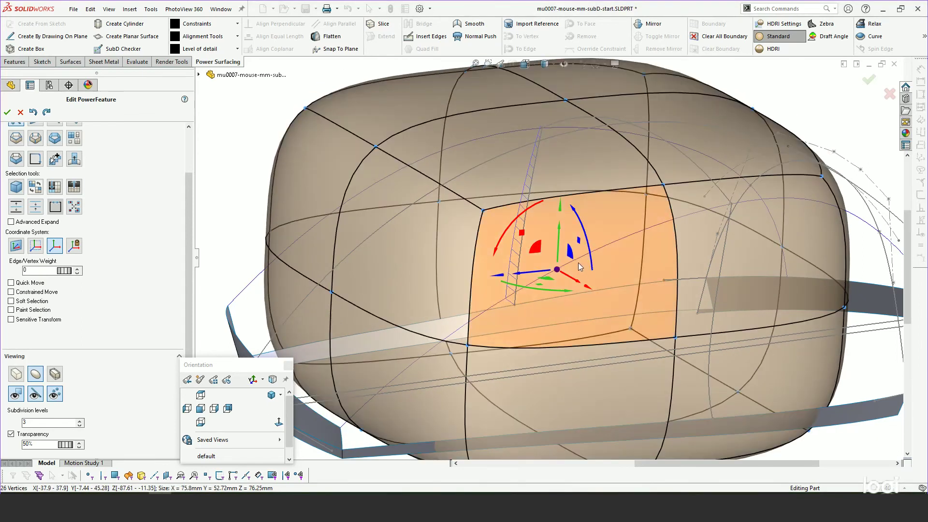
- Shift the box about 5 mm sideways, and pull the vertex columns at both ends outward along Z to a total length of about 125 mm
left_click_drag(568, 257, 539, 261)
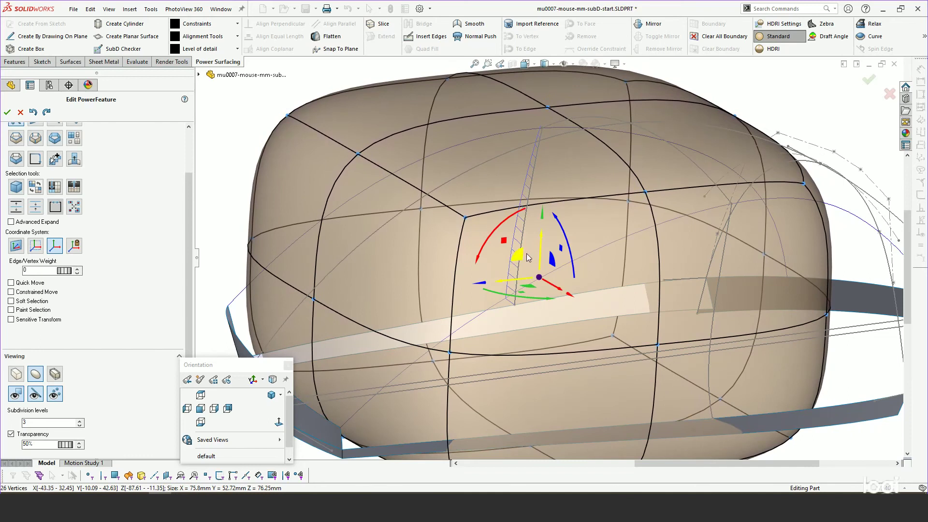
left_click(213, 409)
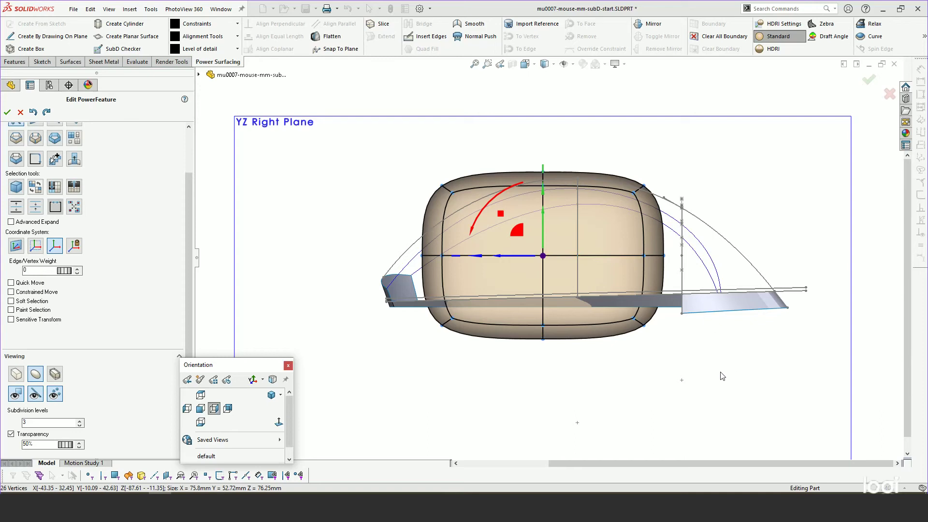
left_click(632, 301)
left_click_drag(586, 140, 701, 397)
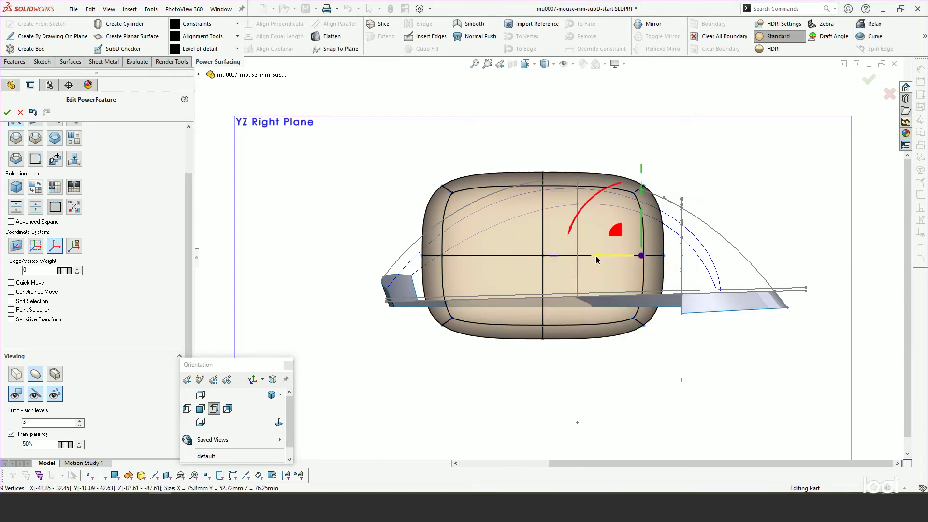
left_click_drag(595, 255, 708, 260)
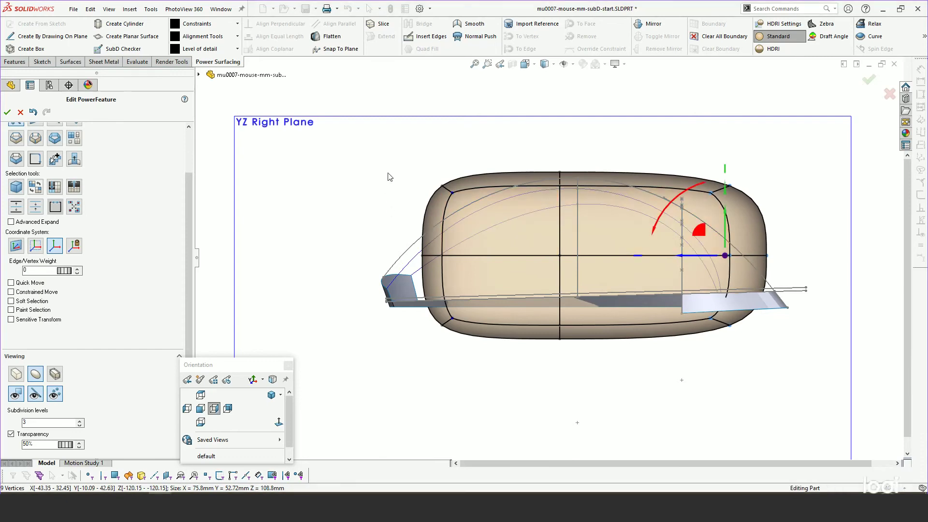
left_click_drag(392, 160, 479, 351)
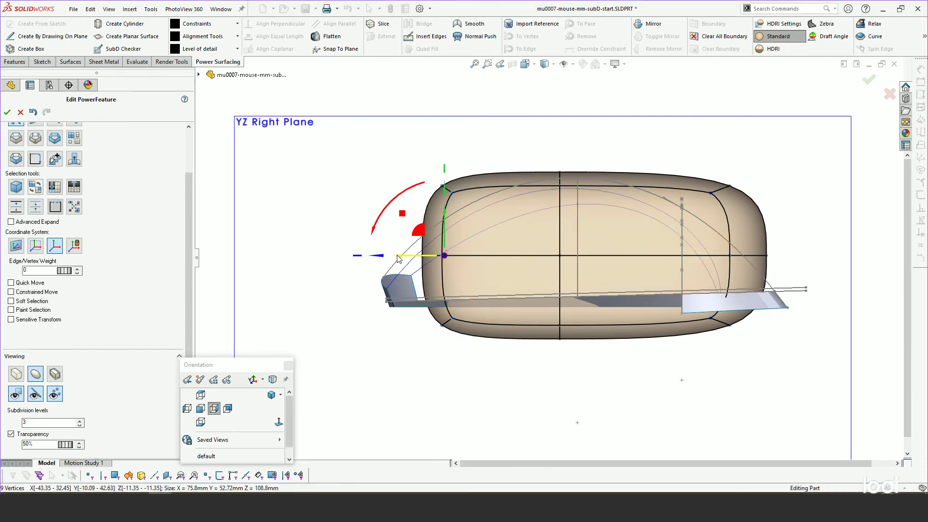
left_click_drag(402, 256, 345, 248)
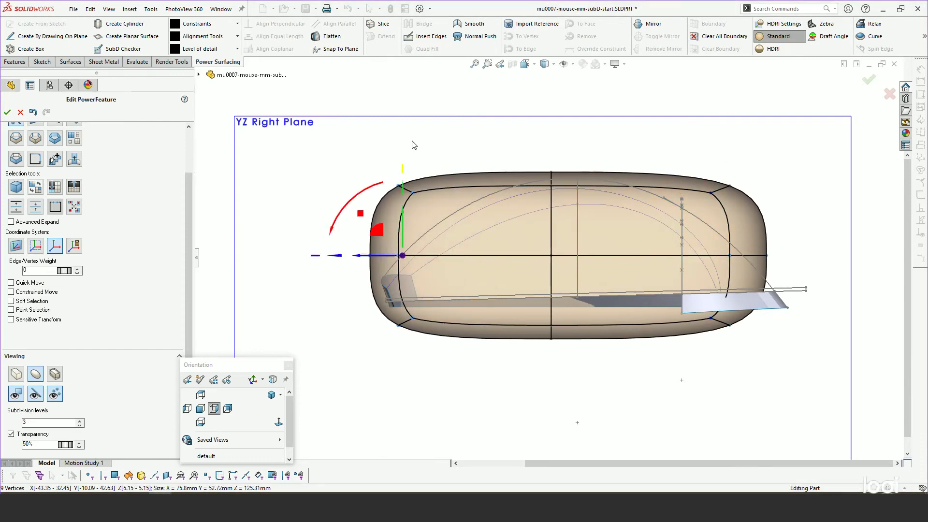
left_click(489, 148)
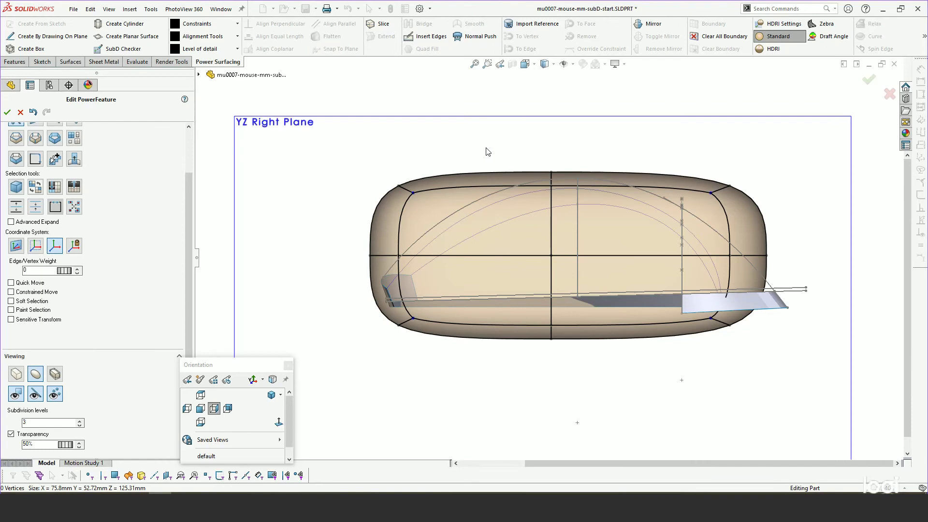
- Raise the box's nine bottom vertices about 14 mm, giving a body about 39 mm high, and clear the selection
left_click_drag(350, 272, 825, 393)
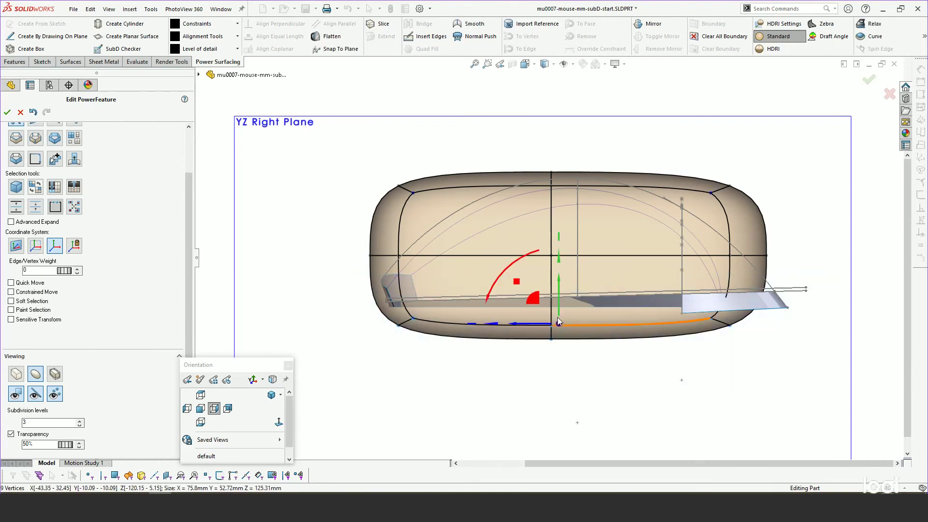
left_click_drag(558, 280, 561, 237)
left_click(340, 213)
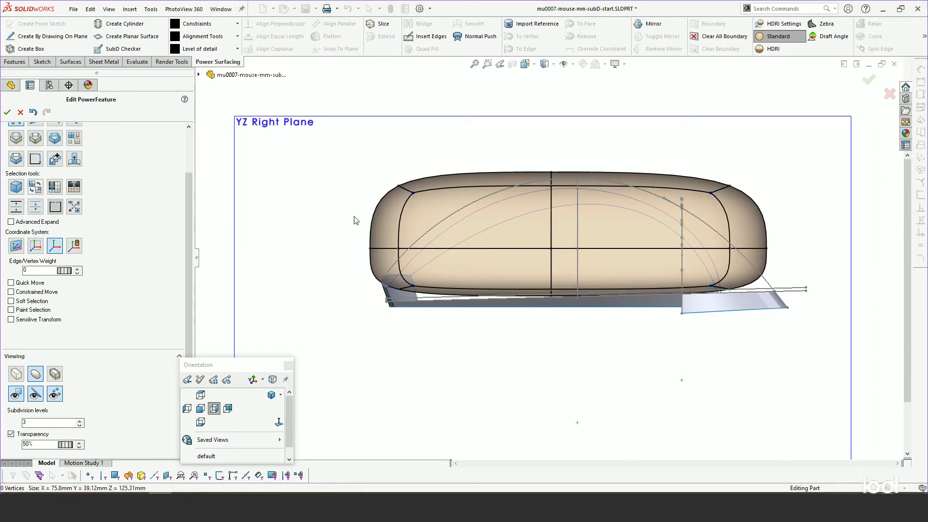
- Delete the four bottom faces of the body to open its underside
middle_click_drag(340, 213, 478, 242)
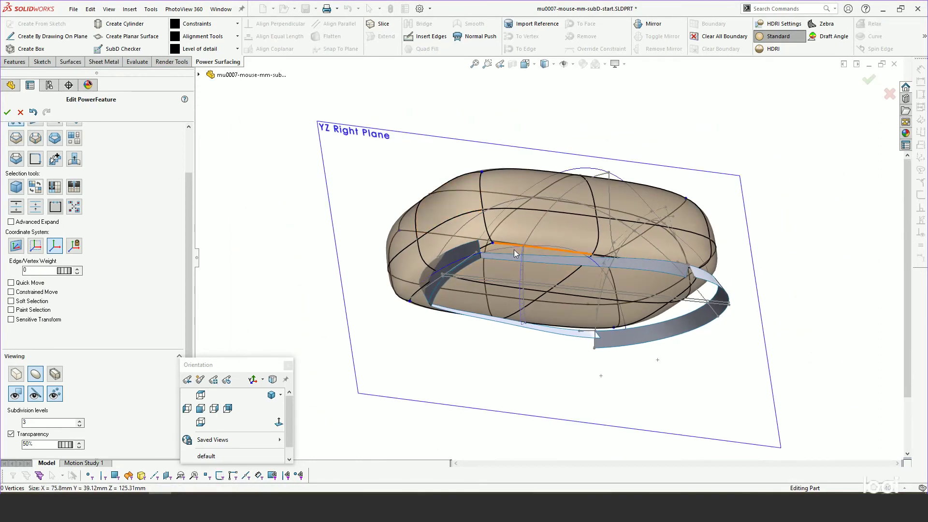
left_click(532, 265)
left_click(572, 306, "ctrl")
left_click(563, 313, "ctrl")
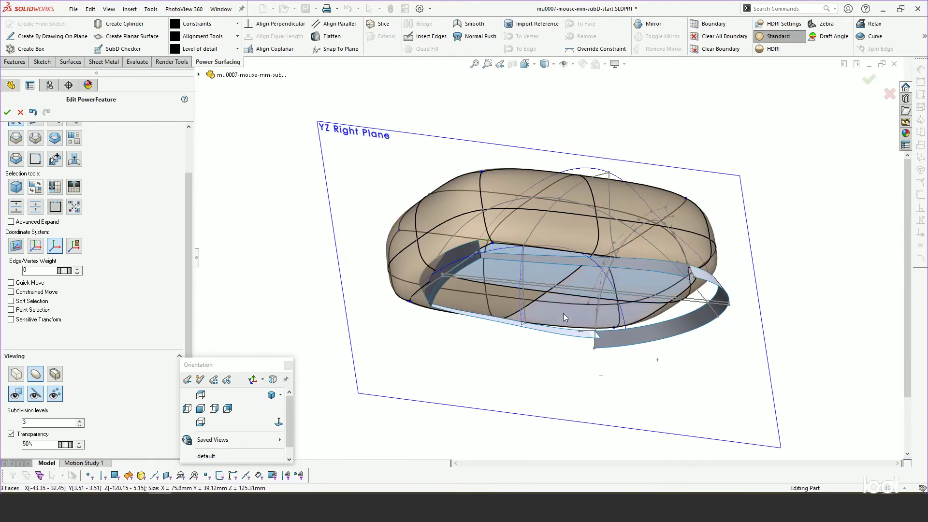
left_click(498, 304, "ctrl")
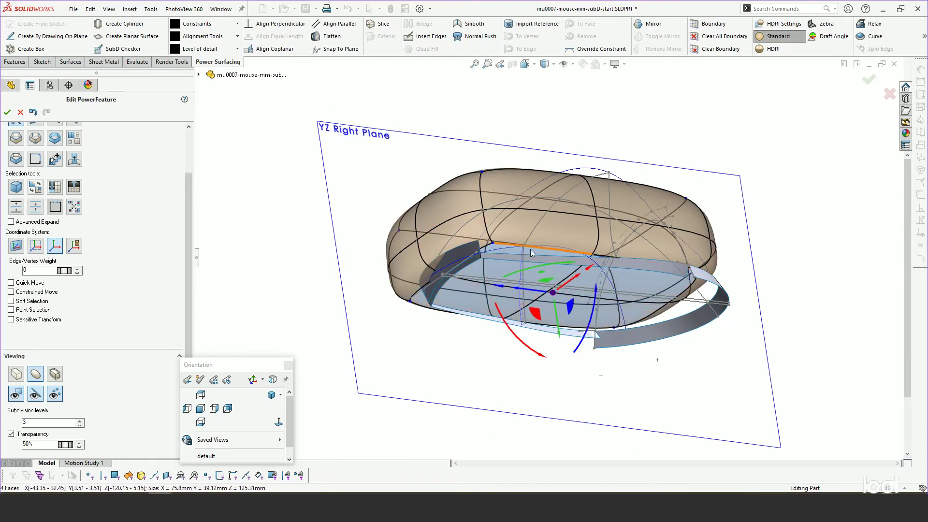
right_click(637, 284)
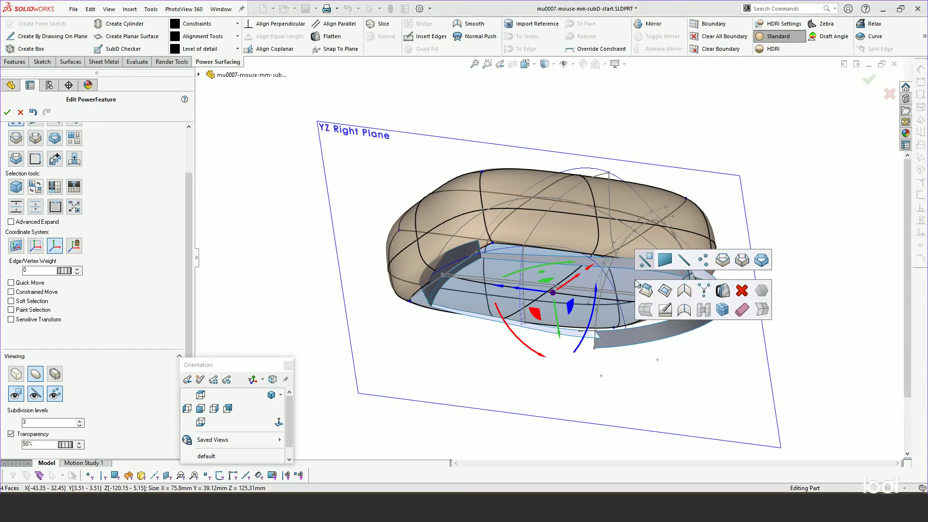
left_click(742, 290)
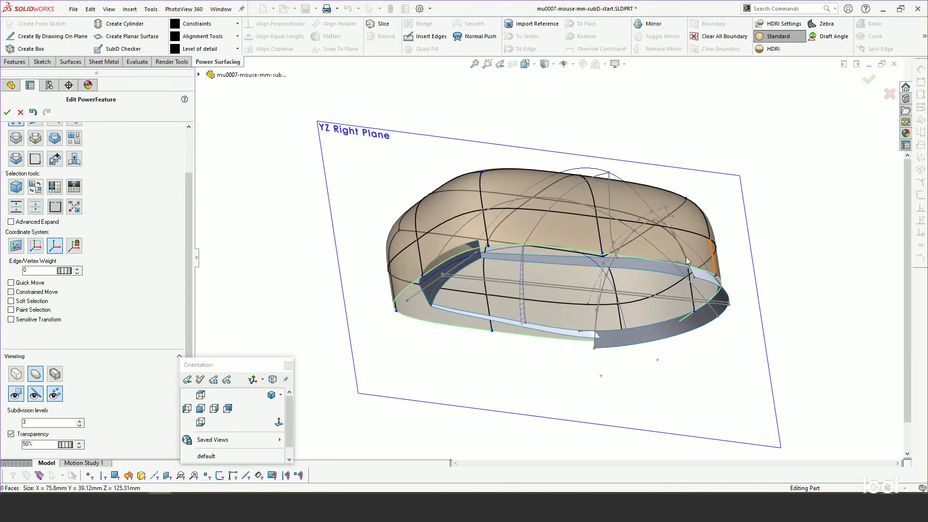
- Crease the boundary edges of the four faces at the body's front end to make that end sharp and flat
middle_click_drag(515, 218, 539, 332)
scroll(540, 337, "down", 3)
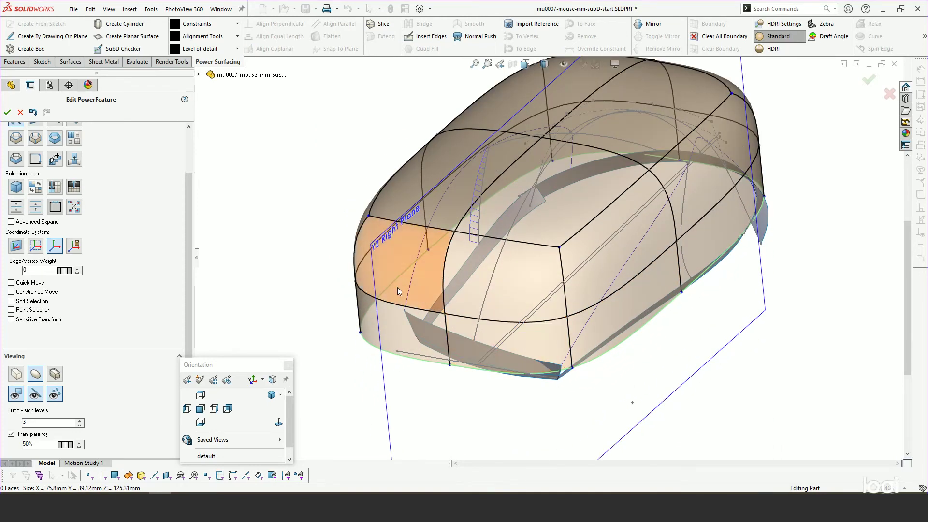
left_click(535, 351)
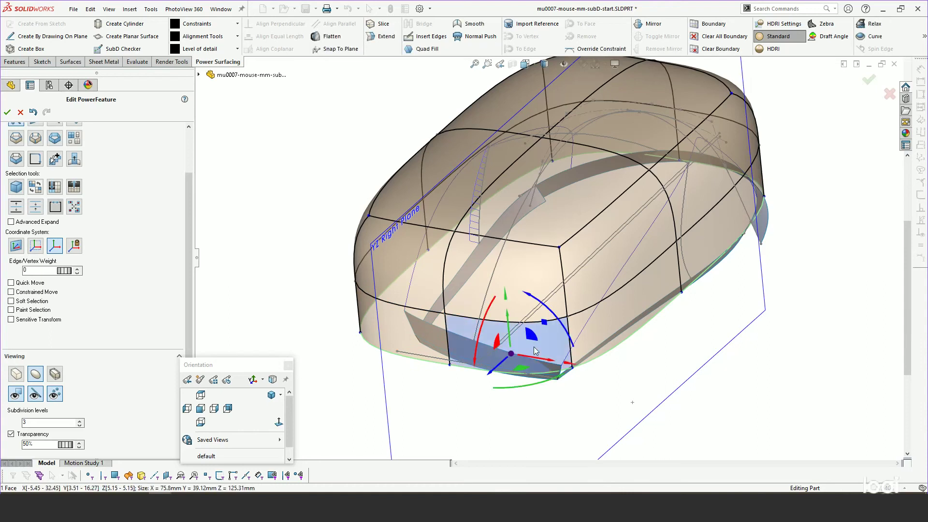
left_click(515, 293, "ctrl")
left_click(422, 271, "ctrl")
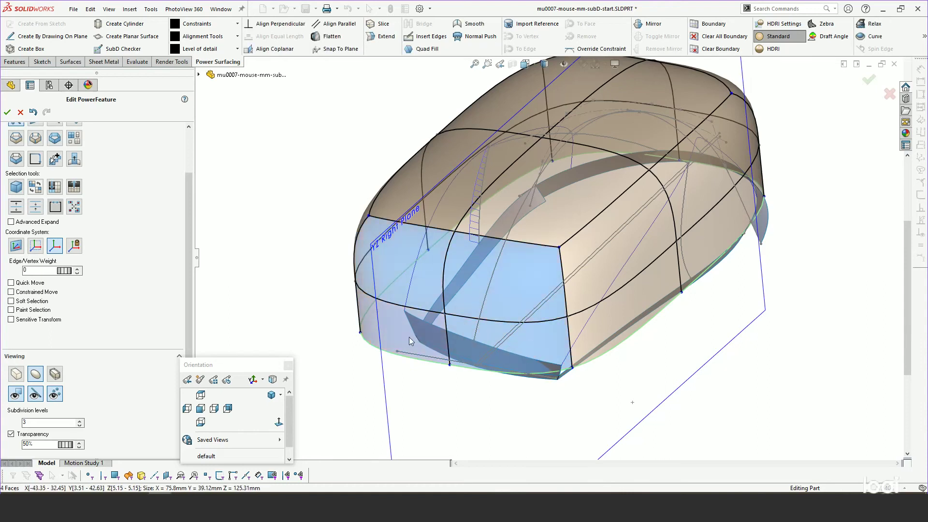
right_click(409, 338)
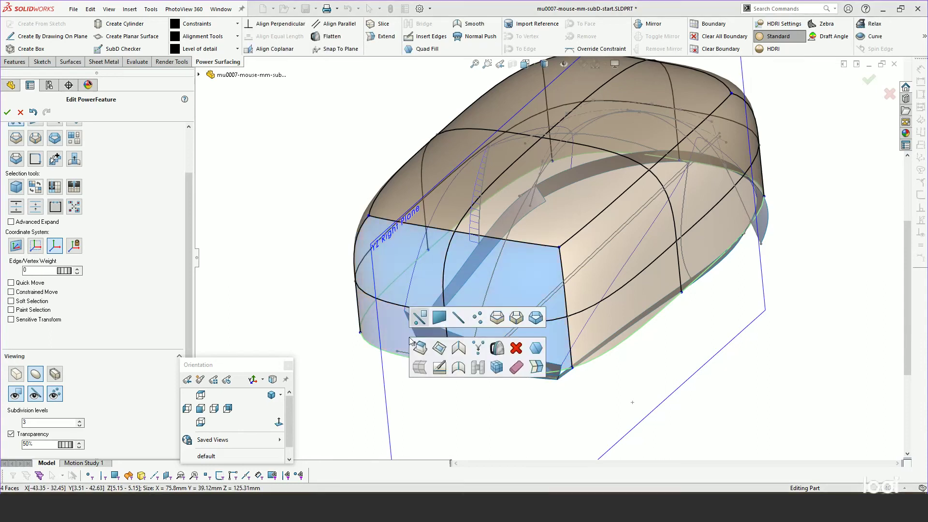
left_click(458, 348)
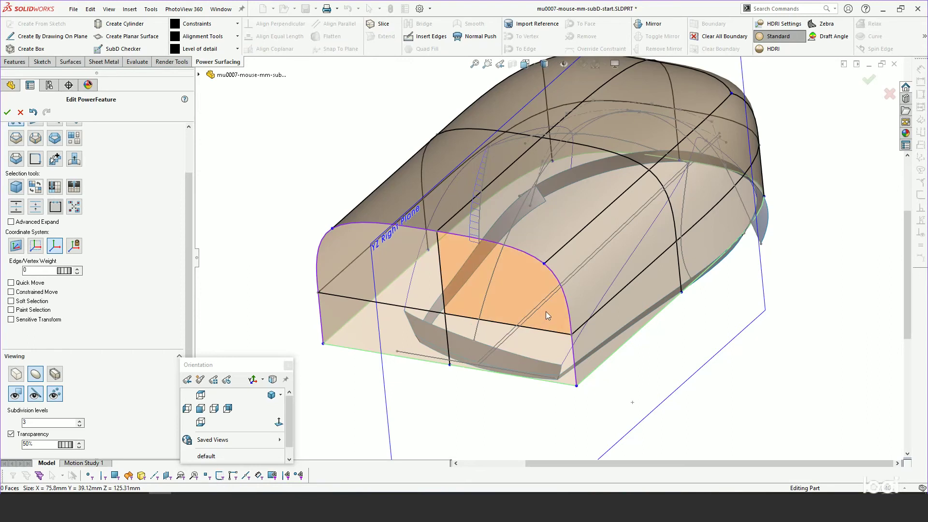
- Examine the creased body against the reference profiles in the right view and from an angle
scroll(545, 309, "up", 3)
left_click(212, 409)
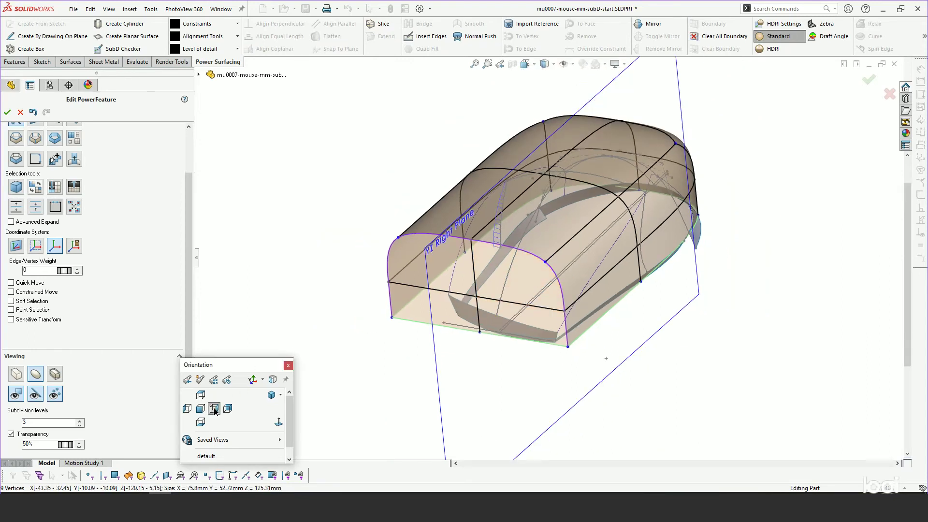
scroll(634, 226, "down", 3)
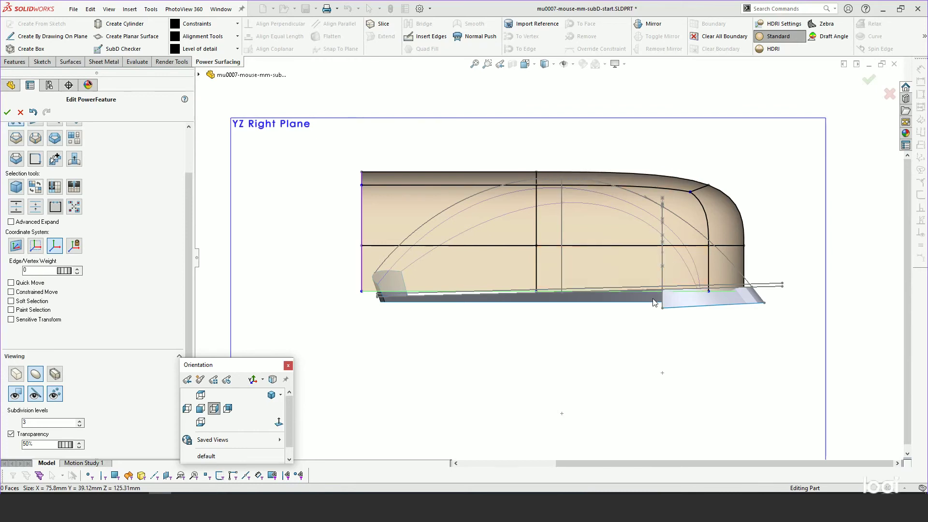
middle_click_drag(688, 277, 608, 349)
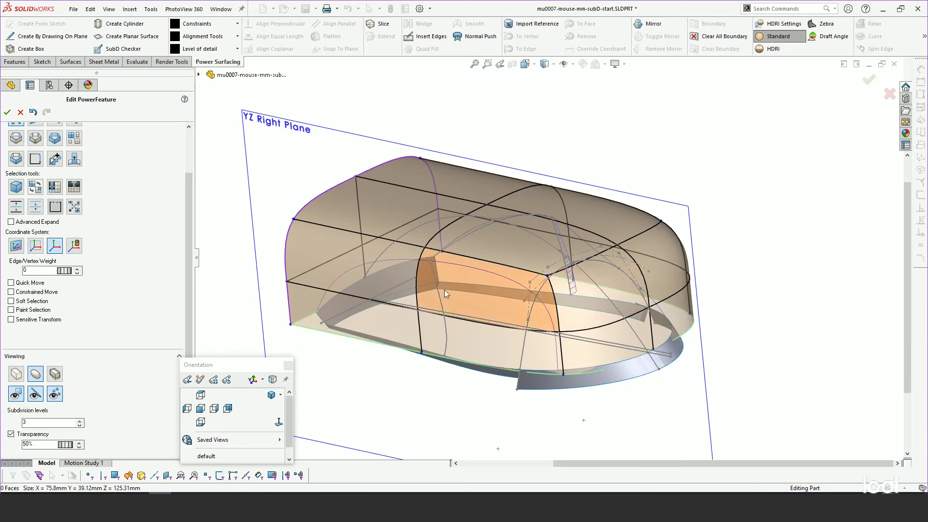
left_click(214, 408)
scroll(648, 210, "down", 4)
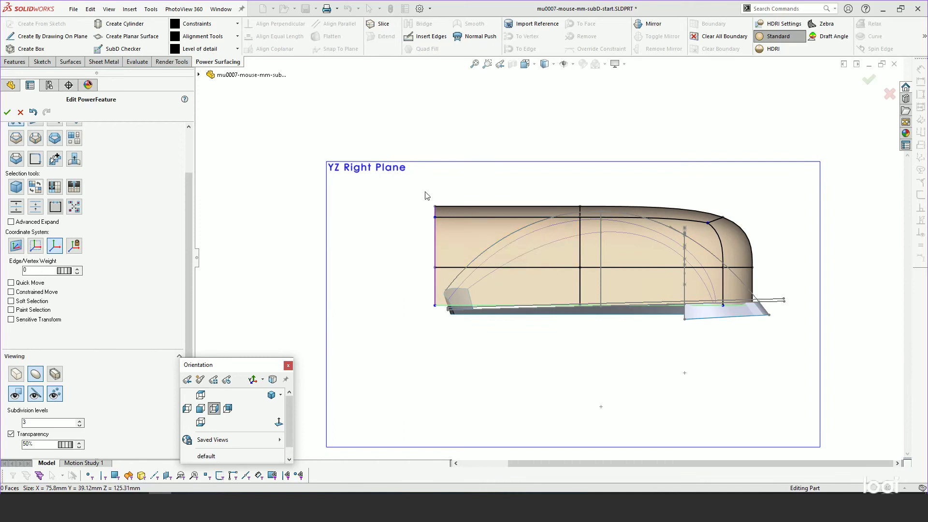
- Move the body's nine front-end vertices back about 7 mm, and shift the middle vertex loop back to the reference's mid-length line
left_click_drag(417, 192, 441, 342)
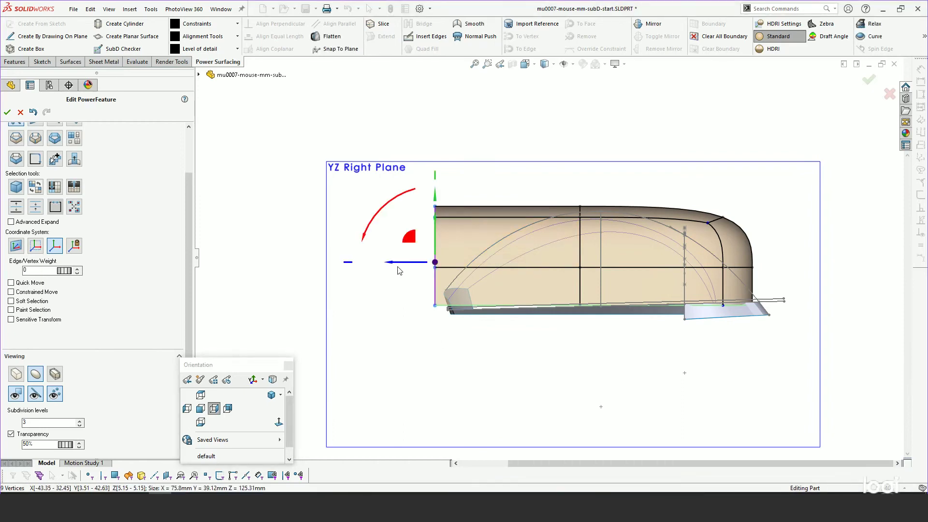
left_click_drag(391, 265, 408, 261)
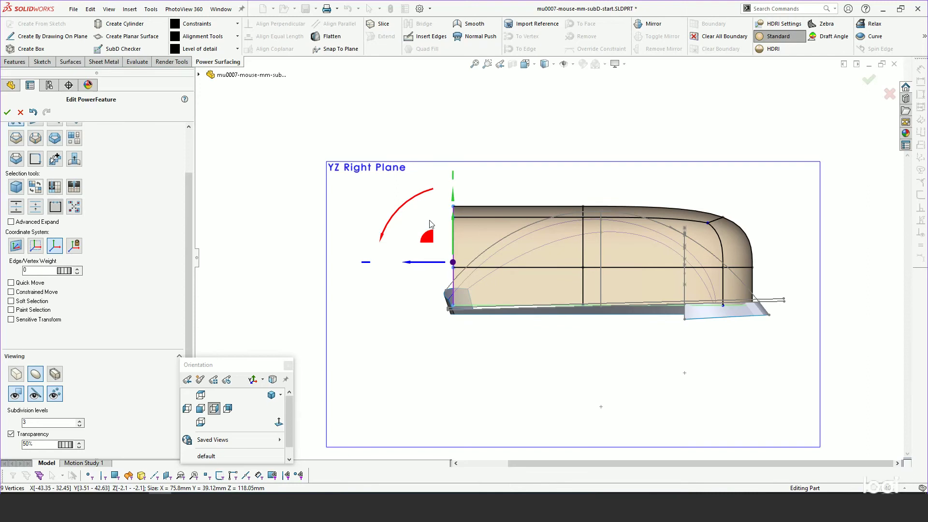
left_click_drag(561, 184, 588, 309)
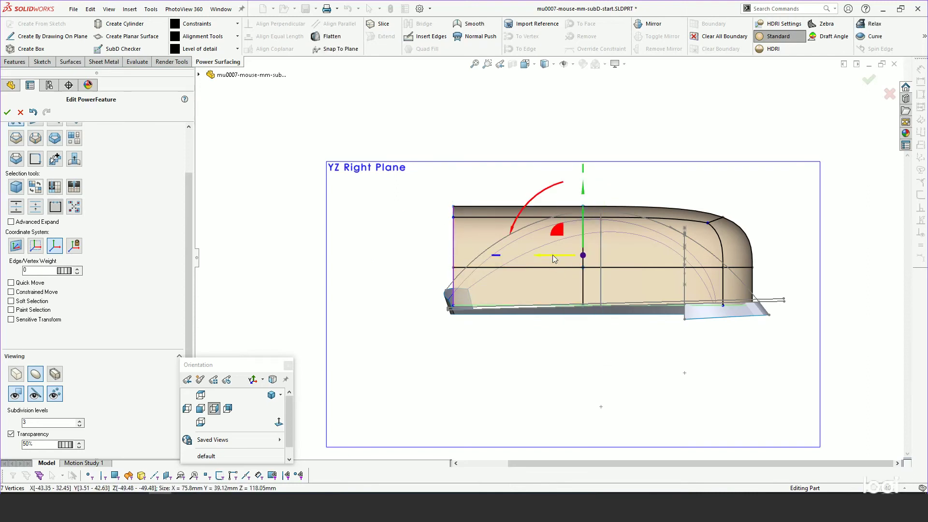
left_click_drag(538, 256, 565, 256)
left_click(403, 250)
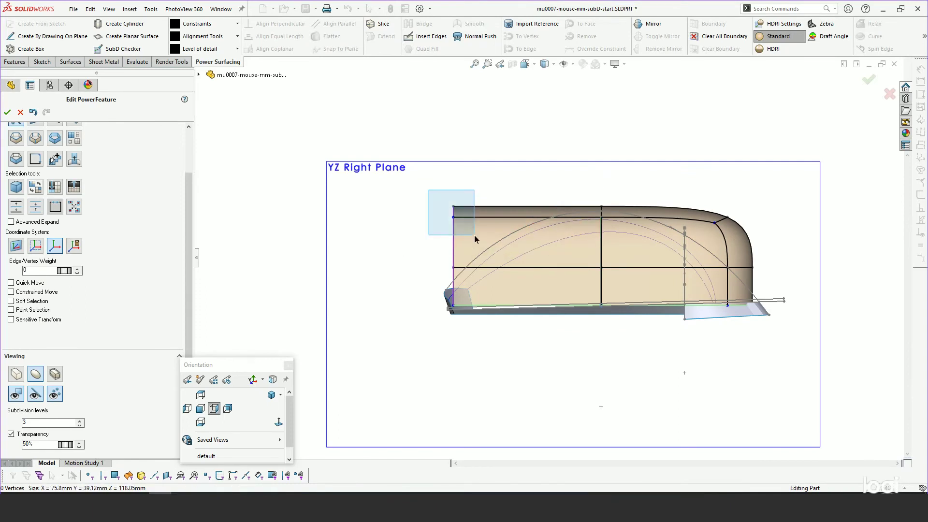
- Lower the front end's upper vertices to about Y 16 mm, and shift and slant the end forward to match the reference front
left_click_drag(475, 238, 475, 238)
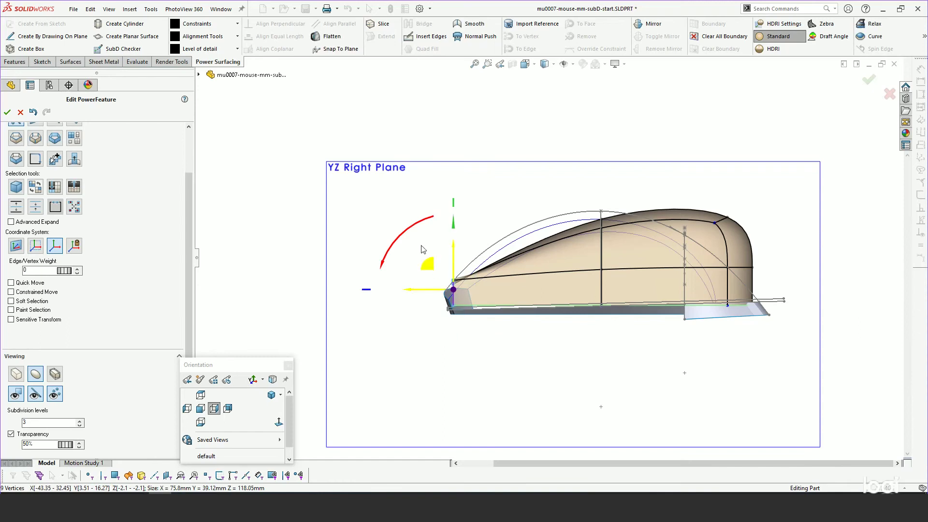
left_click_drag(407, 288, 397, 288)
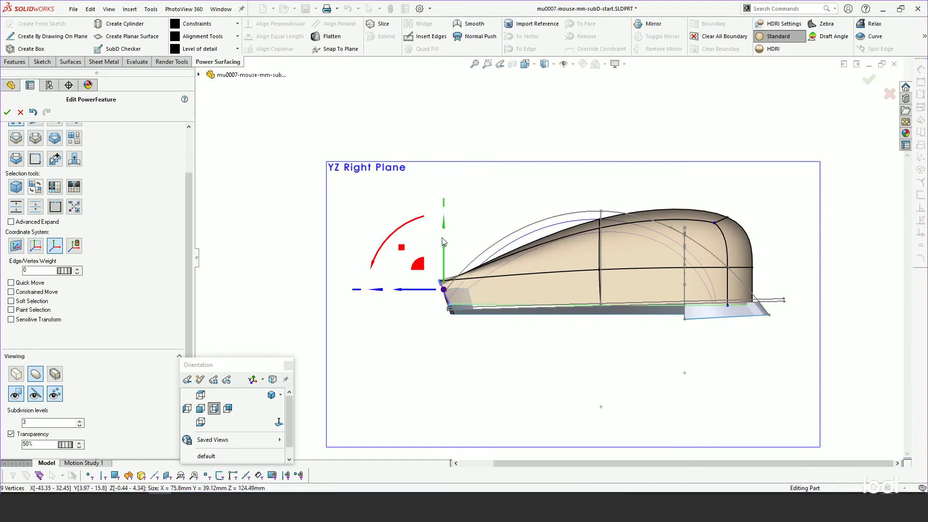
key("Escape")
- Reposition the rear-end vertices so the back of the body slopes down along the reference side profile
left_click_drag(799, 189, 798, 189)
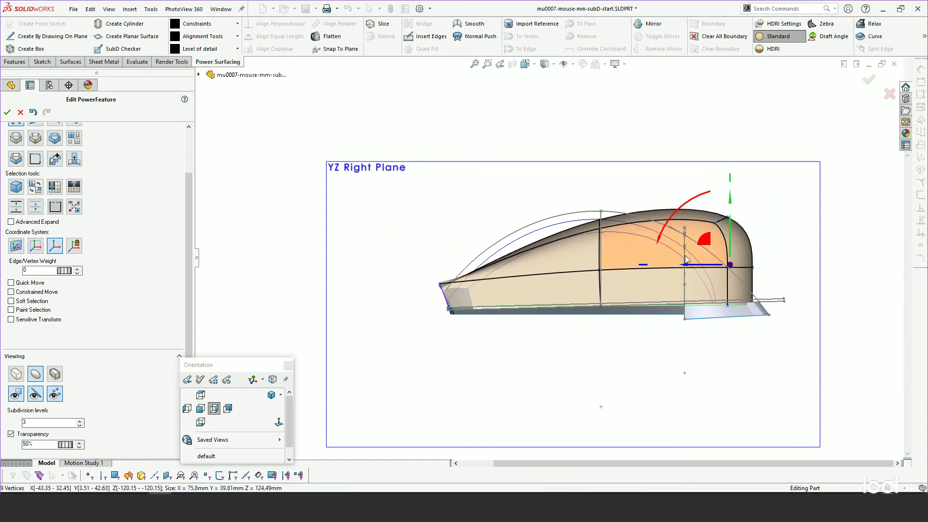
left_click_drag(688, 265, 699, 265)
left_click_drag(738, 223, 704, 229)
left_click_drag(702, 190, 622, 205)
left_click_drag(769, 257, 715, 273)
left_click_drag(708, 239, 693, 242)
- Adjust the middle vertex loop and shift its top vertices forward so the crown follows the reference arc
left_click_drag(568, 195, 630, 347)
left_click_drag(548, 262, 546, 263)
left_click_drag(570, 192, 601, 243)
left_click_drag(565, 202, 527, 193)
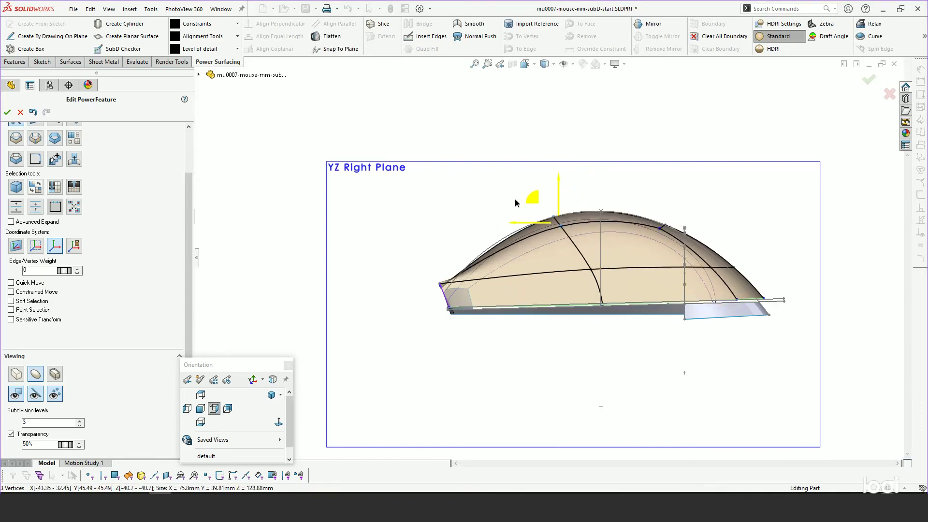
left_click_drag(631, 256, 502, 287)
left_click(508, 363)
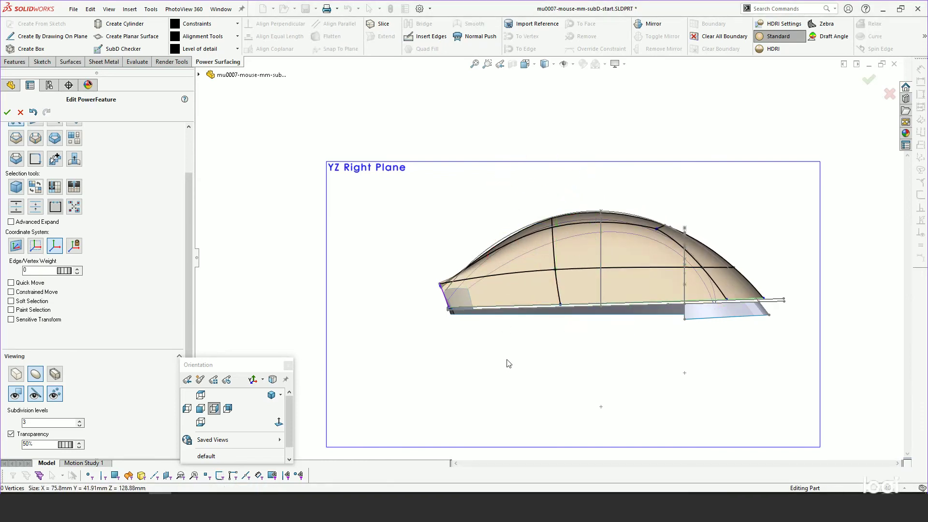
- Insert one edge loop between the body's middle and rear loops and slide it toward mid-body
double_click(615, 222)
key("i")
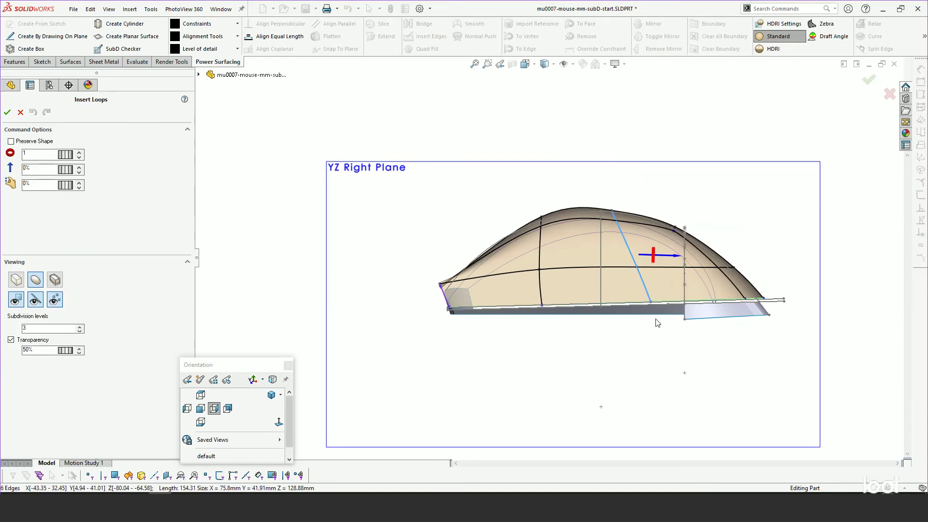
left_click_drag(640, 254, 610, 255)
left_click(608, 278)
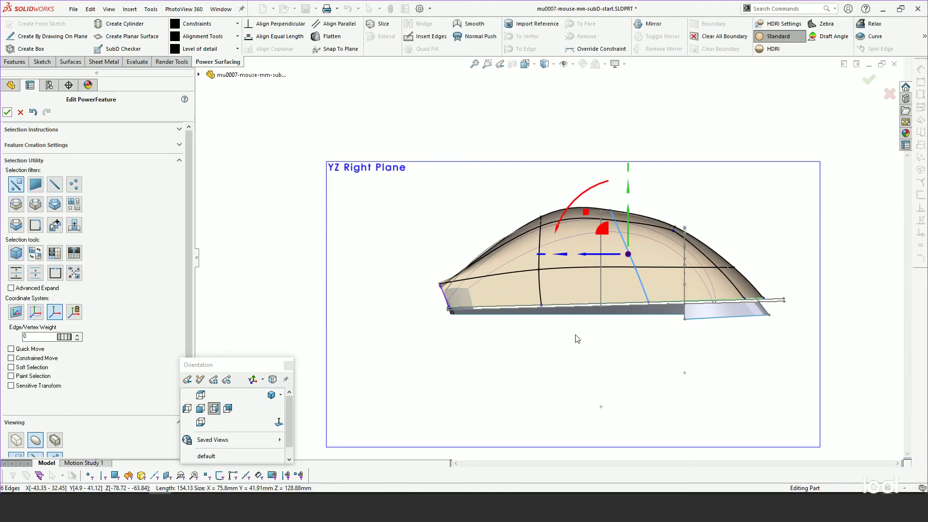
- Move the top vertices of the inserted loop and its forward neighbour to fit the crown to the reference side profile
left_click_drag(597, 196, 616, 232)
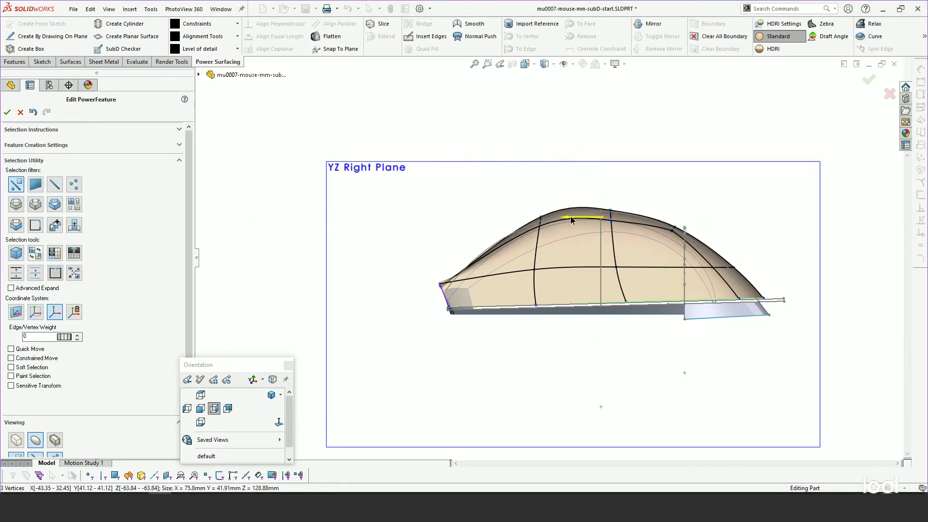
left_click_drag(617, 182, 492, 214)
left_click(430, 335)
- Lower the outer corner vertex on each side of the front end toward the reference geometry
scroll(449, 298, "down", 5)
left_click_drag(409, 238, 399, 255)
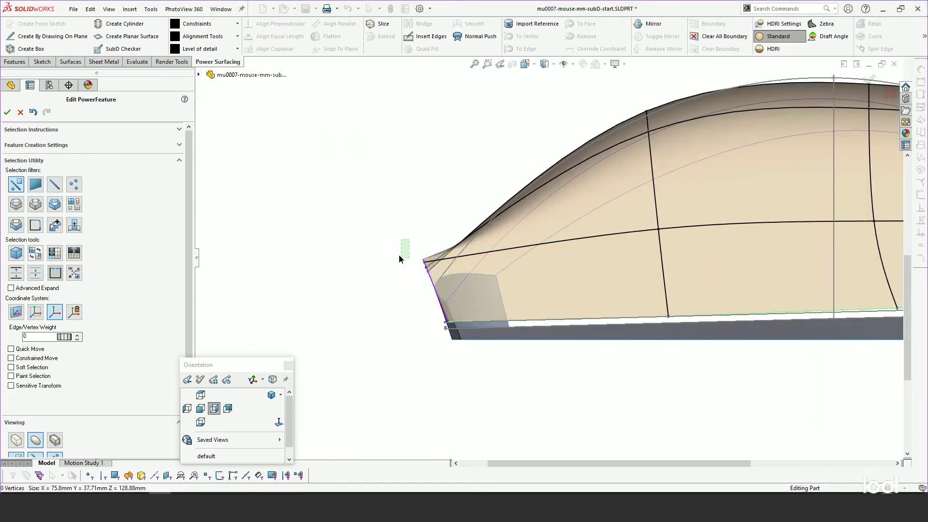
middle_click_drag(425, 270, 509, 314)
left_click(595, 327)
left_click_drag(596, 313, 600, 345)
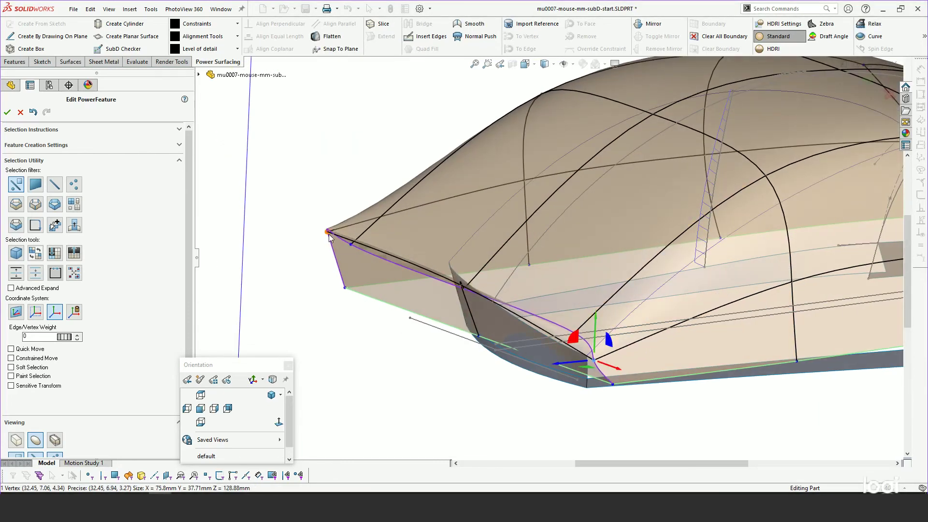
left_click(328, 232)
left_click(305, 238)
- Move the three front-corner vertices on the negative X side inward to X about -26 mm
key("ctrl+5")
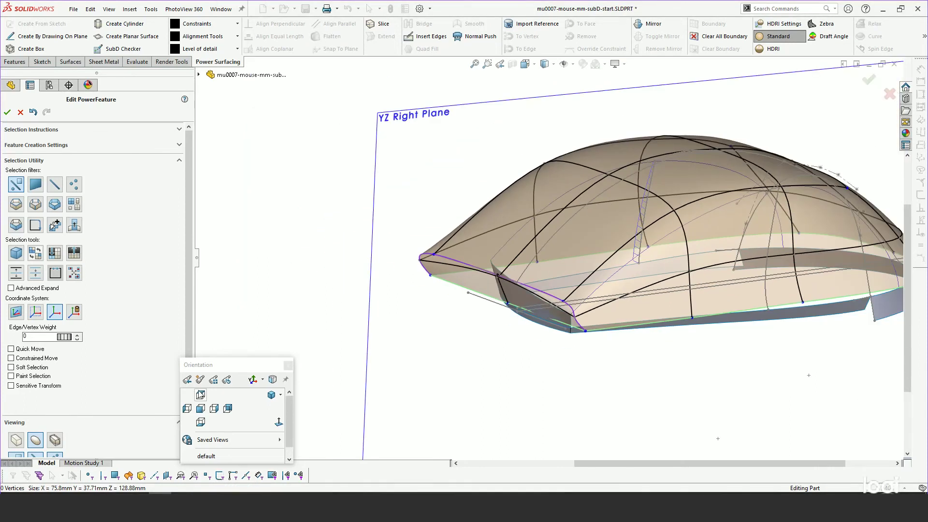
left_click_drag(567, 282, 622, 258)
left_click_drag(577, 298, 575, 275)
left_click(576, 236)
- In the front view, set that corner's middle vertex to Y about 5 mm and move its upper vertex outward to X about -31 mm
key("ctrl+1")
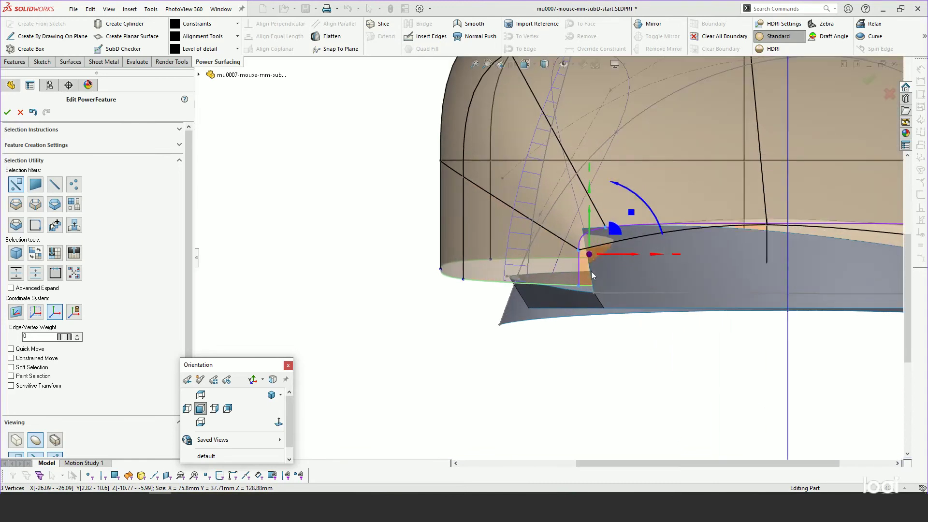
left_click_drag(579, 264, 585, 203)
key("ctrl+z")
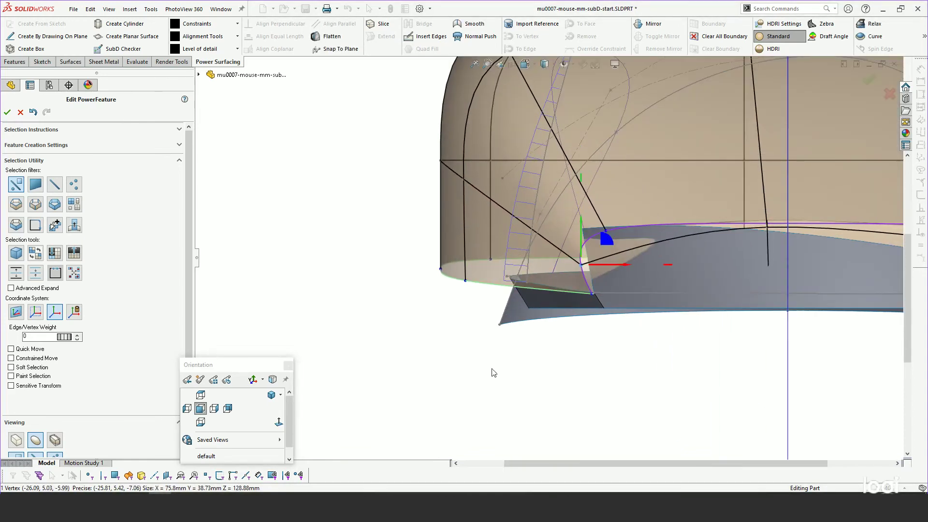
left_click(606, 231)
left_click_drag(645, 230, 612, 230)
- Move the bottom vertex of the opposite front corner inward onto the reference base corner and lower the vertex above it
scroll(534, 309, "up", 4)
scroll(774, 275, "down", 4)
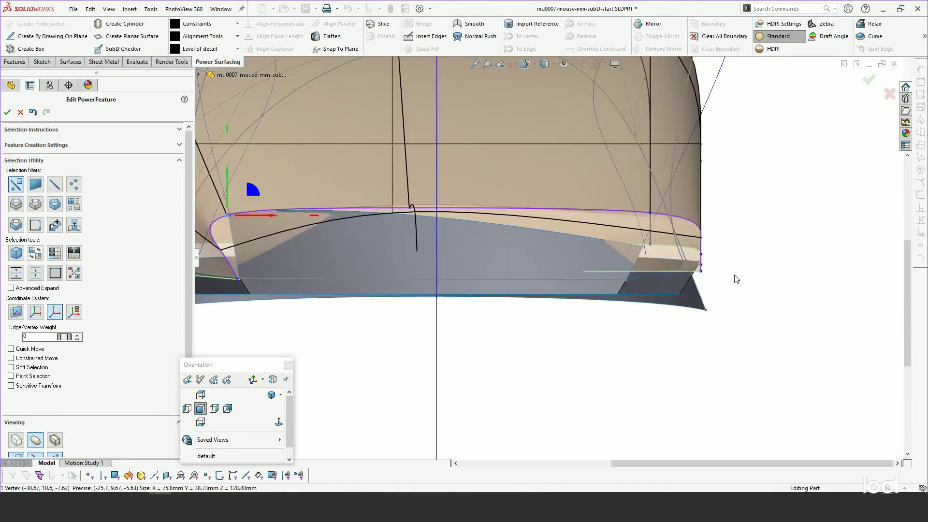
left_click(716, 228)
scroll(716, 228, "up", 3)
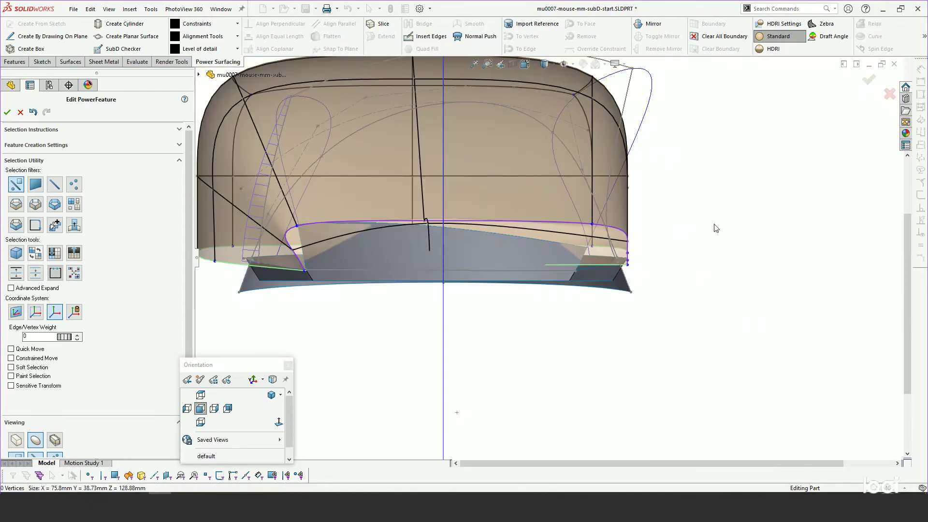
scroll(555, 268, "down", 5)
left_click(555, 242)
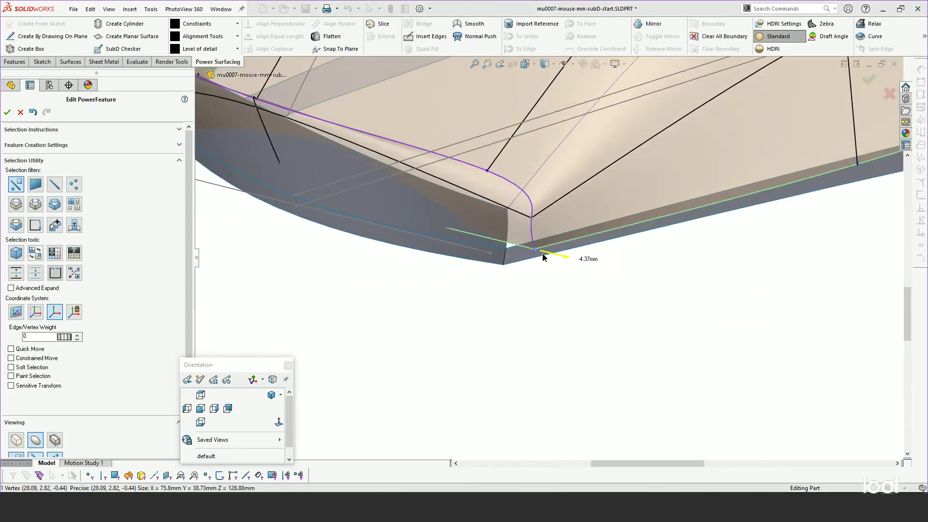
left_click_drag(527, 222, 528, 238)
- Move the upper vertex of that front corner outward to X about 37 mm, and lower the front end's upper vertices toward the reference
left_click(484, 173)
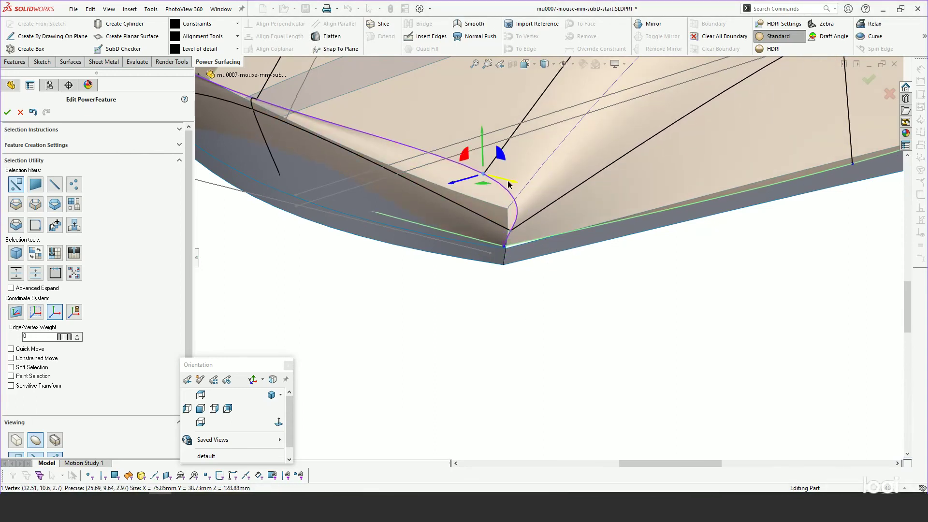
left_click_drag(509, 181, 543, 192)
left_click_drag(511, 167, 512, 195)
scroll(483, 302, "up", 4)
left_click(408, 188)
left_click_drag(405, 165, 407, 193)
left_click_drag(389, 217, 379, 217)
- Shift the rear-corner and two side base vertices on the positive X side forward along the reference base outline
scroll(456, 299, "up", 4)
middle_click_drag(633, 290, 571, 281)
scroll(720, 243, "down", 5)
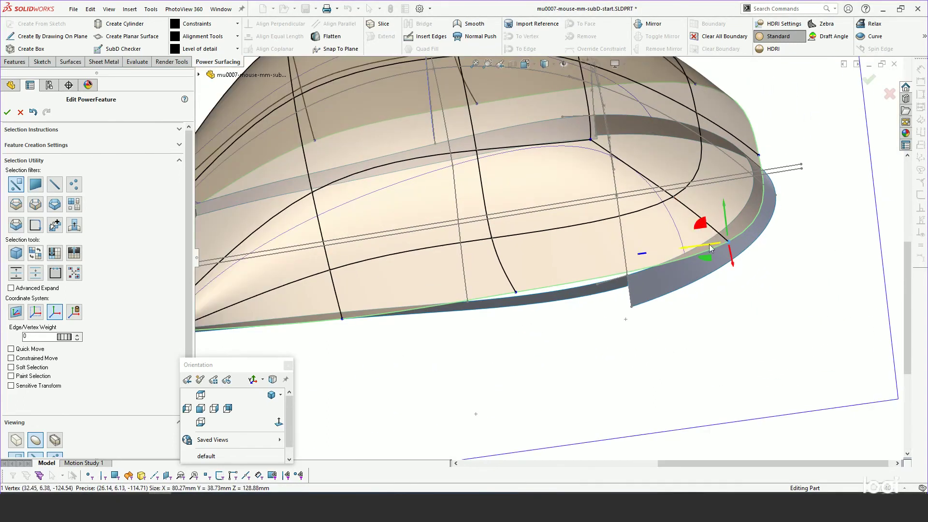
left_click_drag(710, 248, 690, 248)
left_click(344, 320)
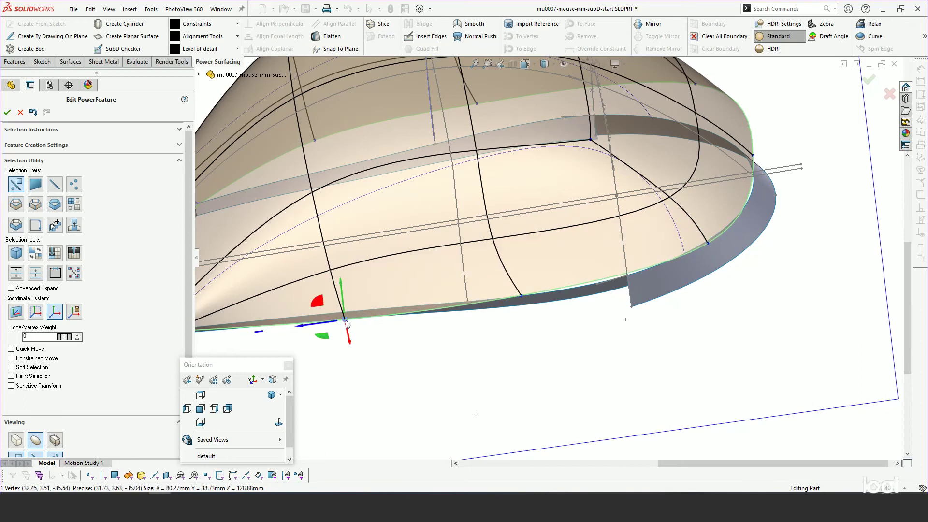
left_click_drag(316, 323, 304, 327)
left_click(522, 295)
left_click_drag(478, 301, 458, 303)
- Move the rear-corner base vertex on the negative X side forward, and extend the rear-centre base vertex back about 3 mm
middle_click_drag(706, 240, 532, 338)
left_click(503, 373)
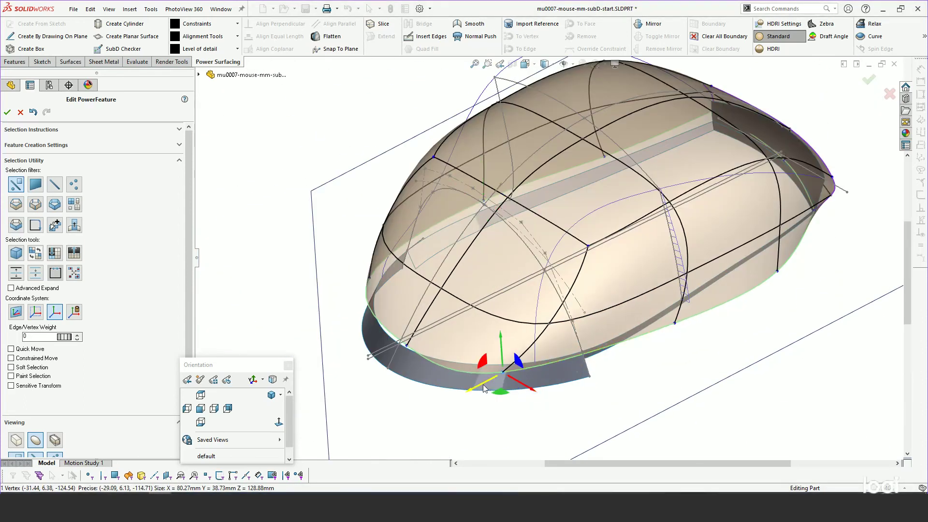
left_click_drag(483, 386, 498, 378)
left_click(401, 346)
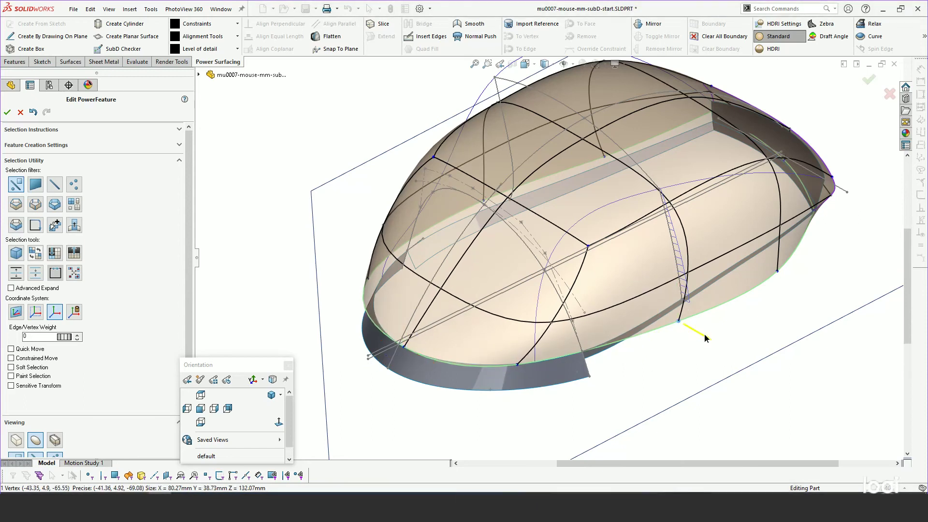
- Move the two side base vertices on the negative X side inward to the reference base, and shift the adjoining rear-corner vertex forward
left_click_drag(705, 335, 692, 328)
left_click(777, 271)
left_click_drag(782, 274, 756, 260)
left_click(665, 314)
left_click_drag(686, 325, 681, 323)
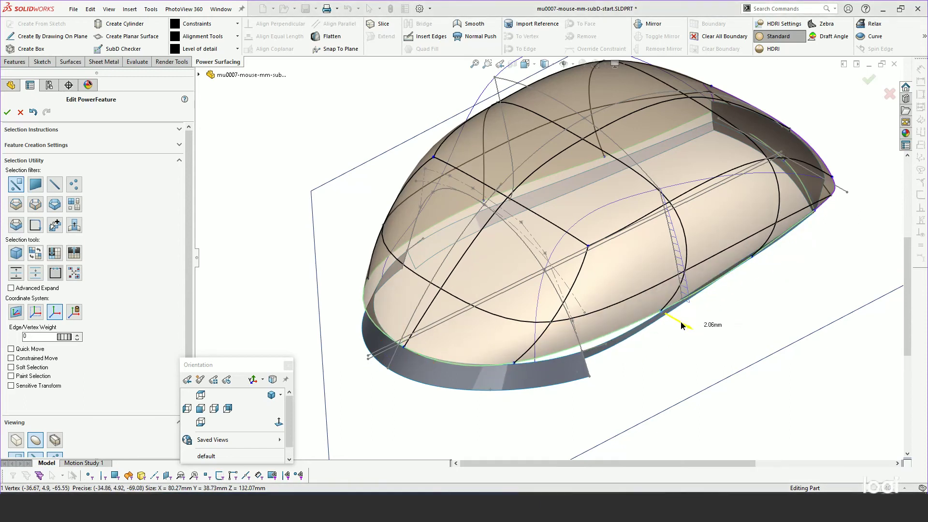
left_click(515, 363)
left_click_drag(514, 380, 556, 377)
left_click(438, 396)
key("s")
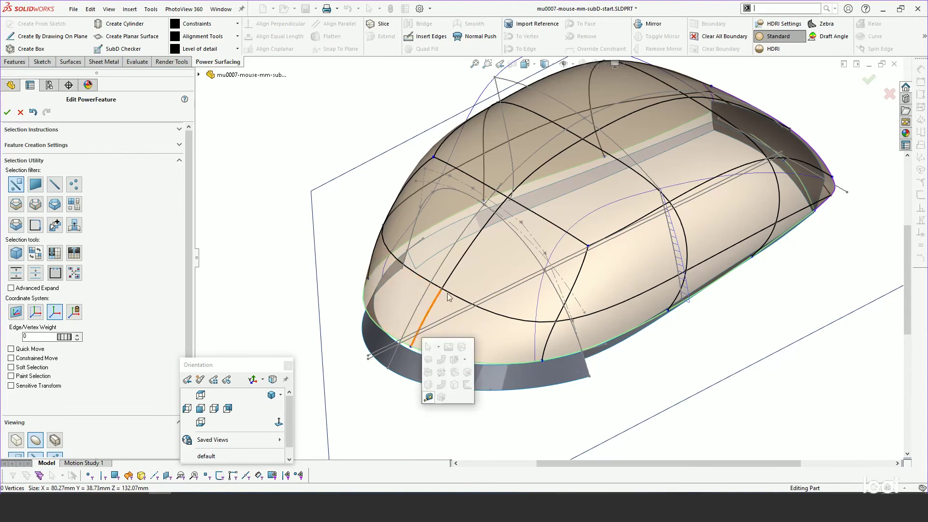
- Move the rear-corner base vertex on the positive X side to about X 33, Z -111 mm
middle_click_drag(448, 292, 624, 278)
left_click(626, 277)
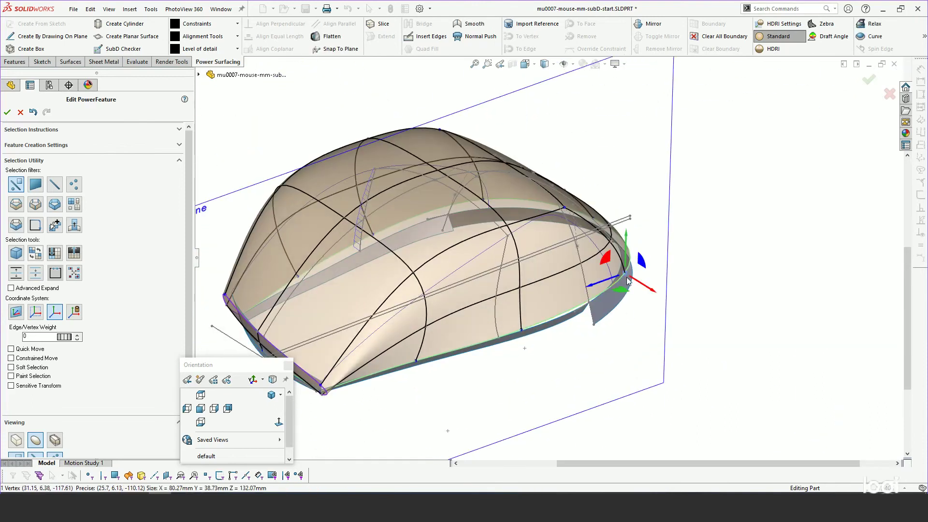
left_click_drag(627, 277, 603, 292)
- Select the three upper lengthwise edges on each side of the body and crease them to form sharp ridges
scroll(580, 290, "up", 3)
middle_click_drag(570, 290, 458, 362)
scroll(532, 295, "down", 3)
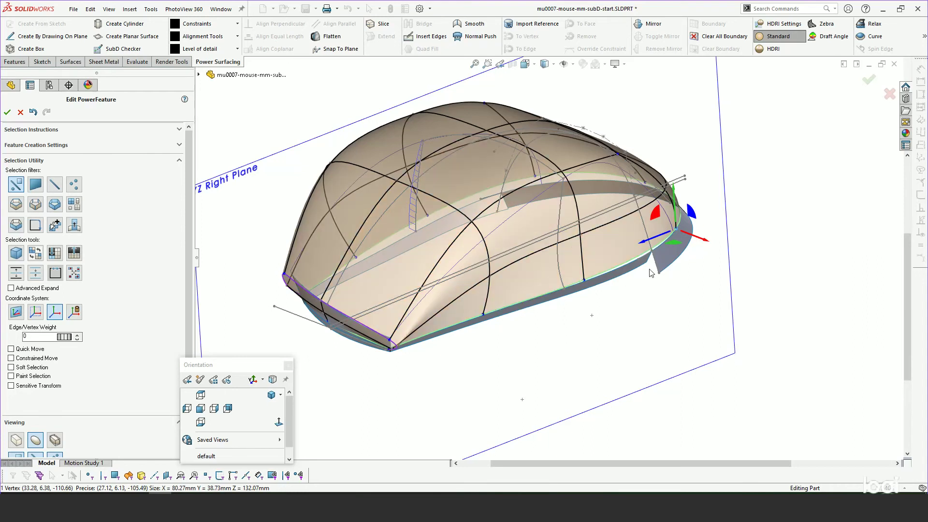
middle_click_drag(536, 332, 471, 265)
scroll(549, 190, "down", 2)
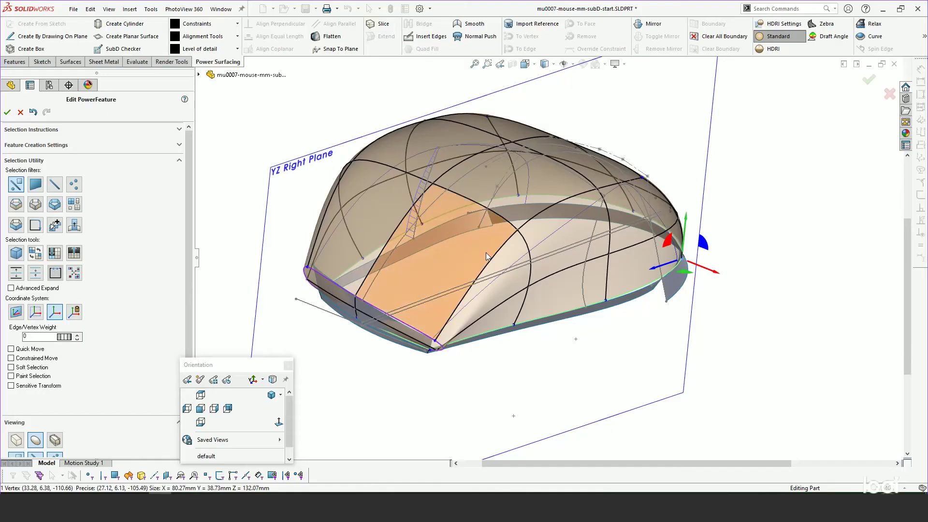
left_click(495, 255)
left_click(550, 205, "ctrl")
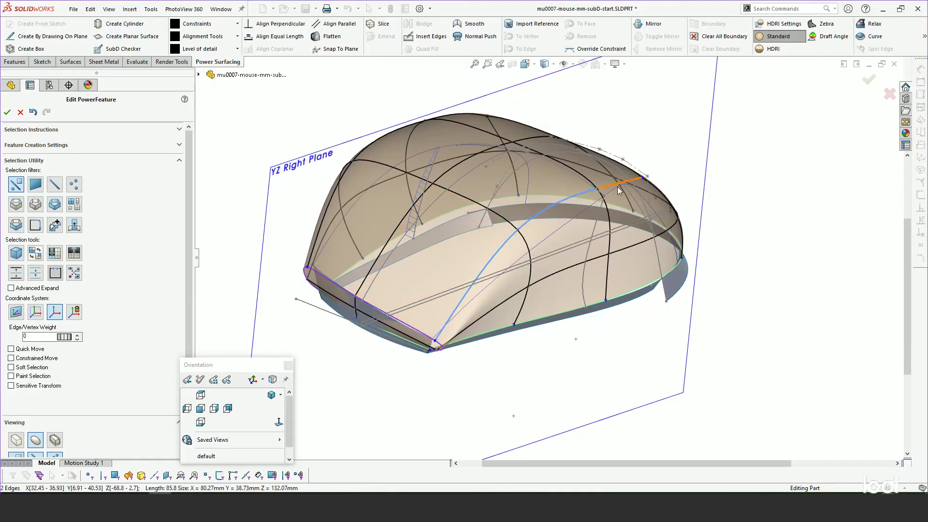
left_click(609, 191, "ctrl")
middle_click_drag(609, 191, 410, 241)
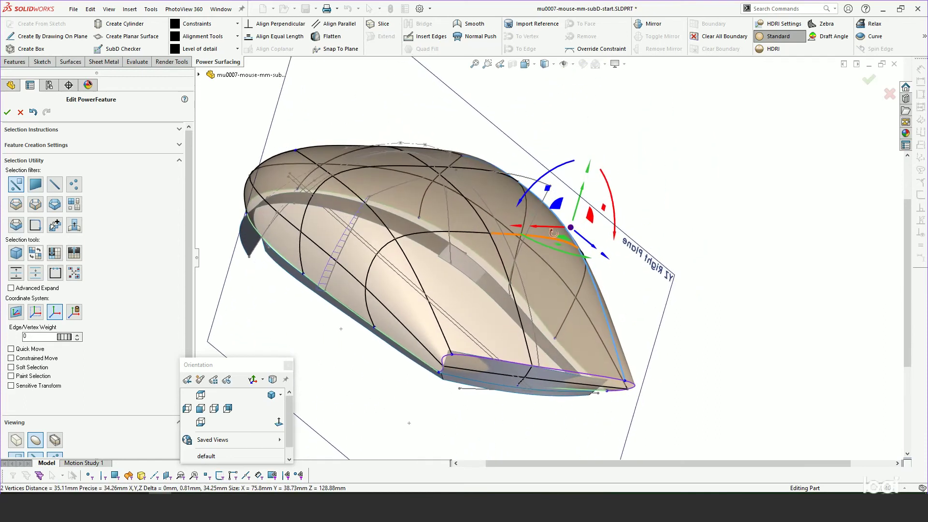
left_click(406, 254, "ctrl")
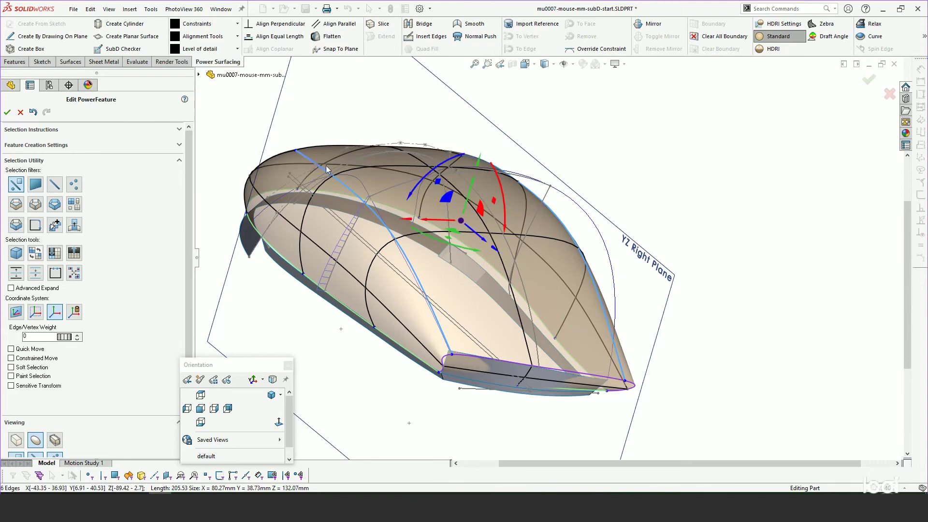
key("s")
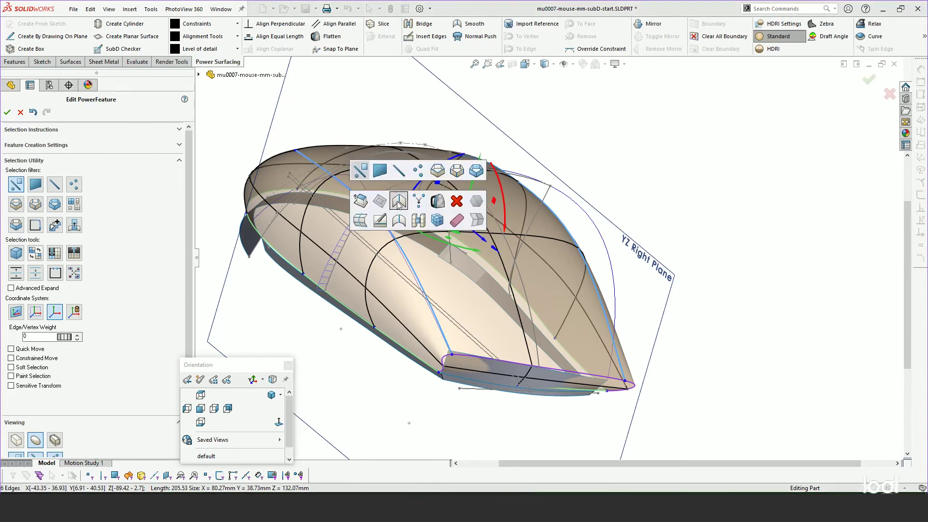
left_click(398, 202)
middle_click_drag(464, 290, 474, 306)
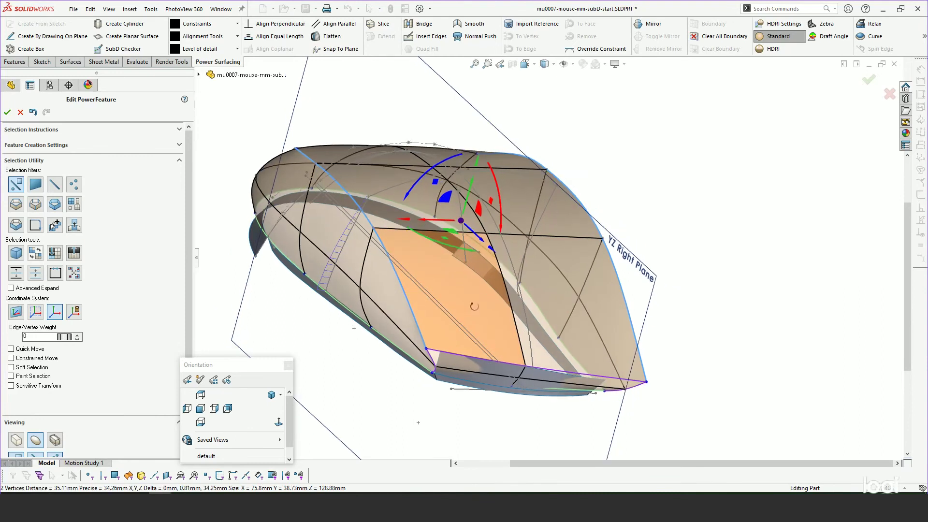
- Move the upper front-corner vertex on the negative X side onto the reference edge, at about X -25.6, Y 9.8, Z -8 mm
scroll(435, 338, "down", 5)
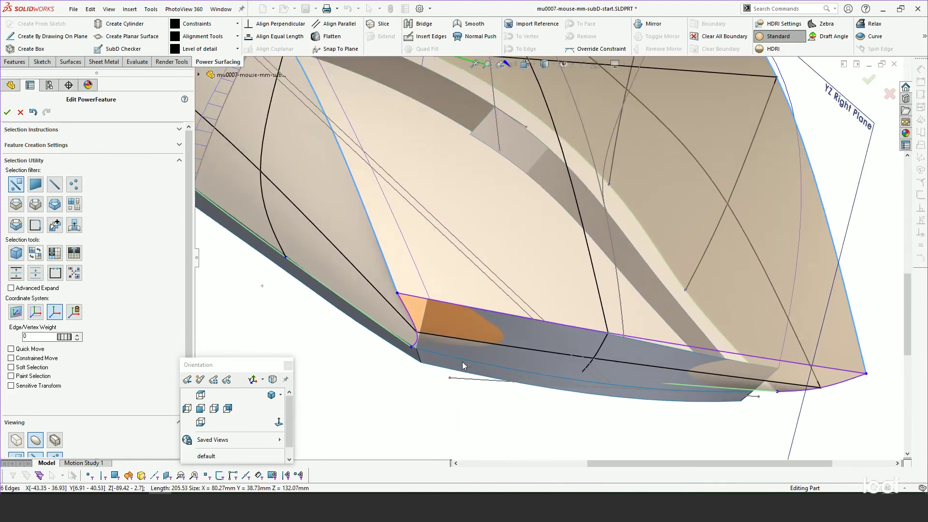
left_click(398, 293)
left_click_drag(374, 296, 405, 294)
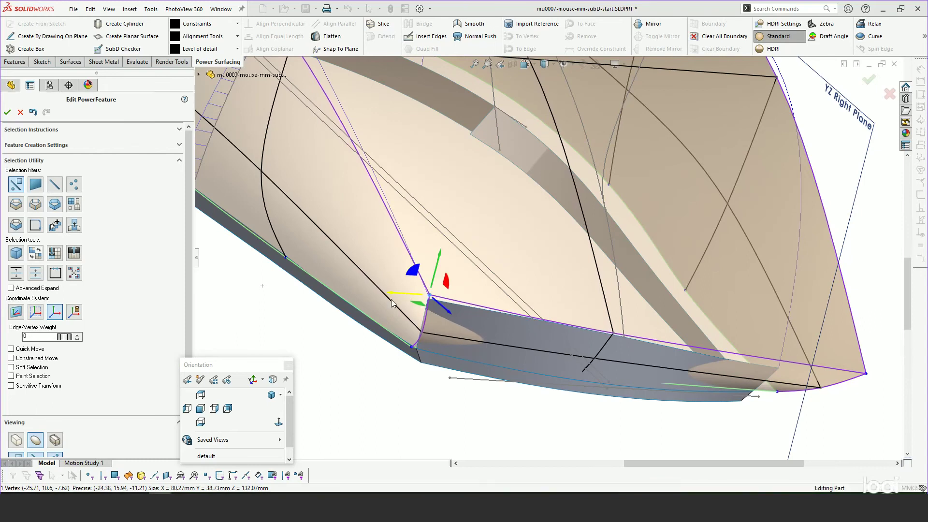
left_click(200, 409)
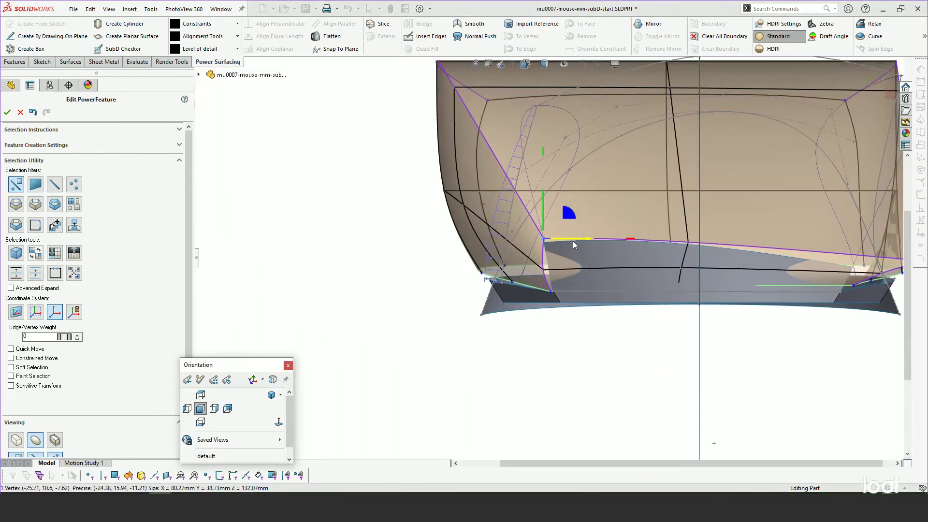
scroll(572, 240, "down", 3)
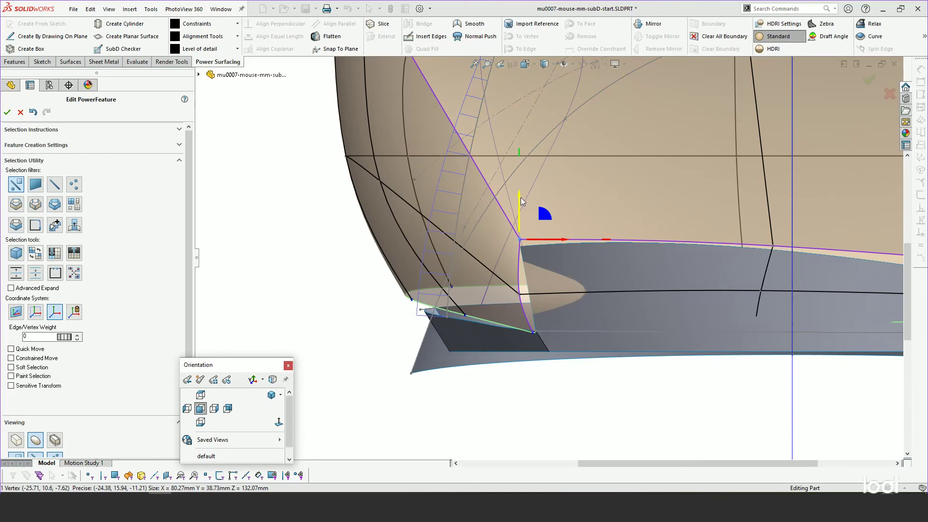
left_click_drag(521, 202, 524, 228)
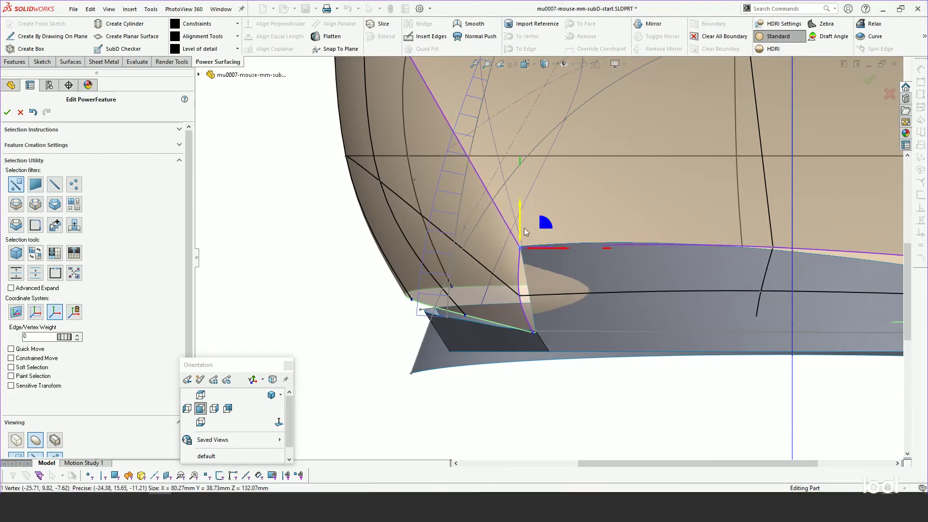
mouse_move(569, 249)
left_mouse_down()
mouse_move(555, 251)
mouse_move(563, 250)
left_mouse_up()
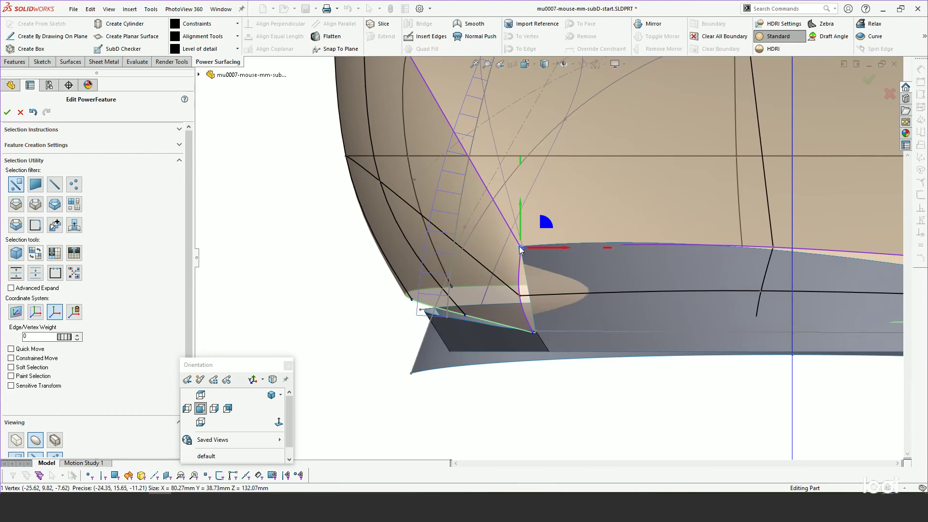
middle_click_drag(372, 260, 502, 260)
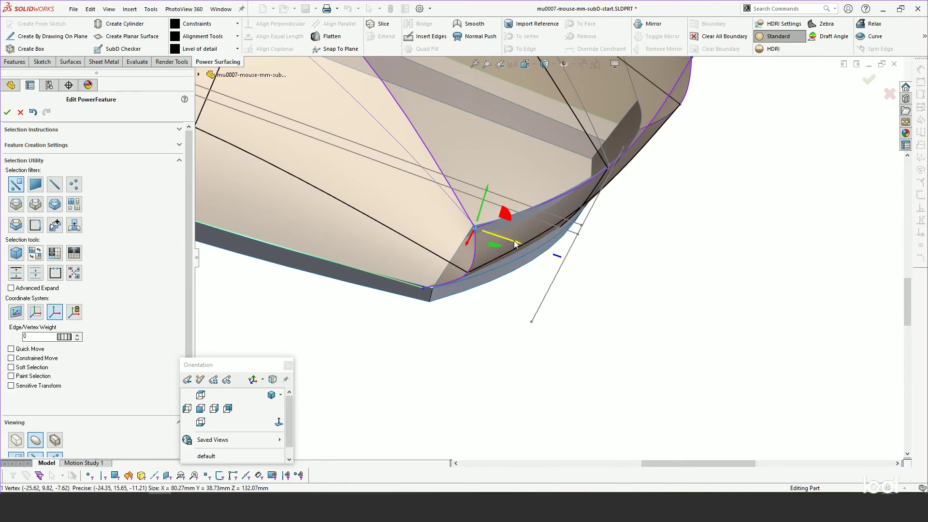
left_click(468, 272, "ctrl")
- Move the upper front-corner vertex on the positive X side inward, down and back to about X 25.4, Y 5.8, Z -0.2 mm
middle_click_drag(468, 273, 471, 202)
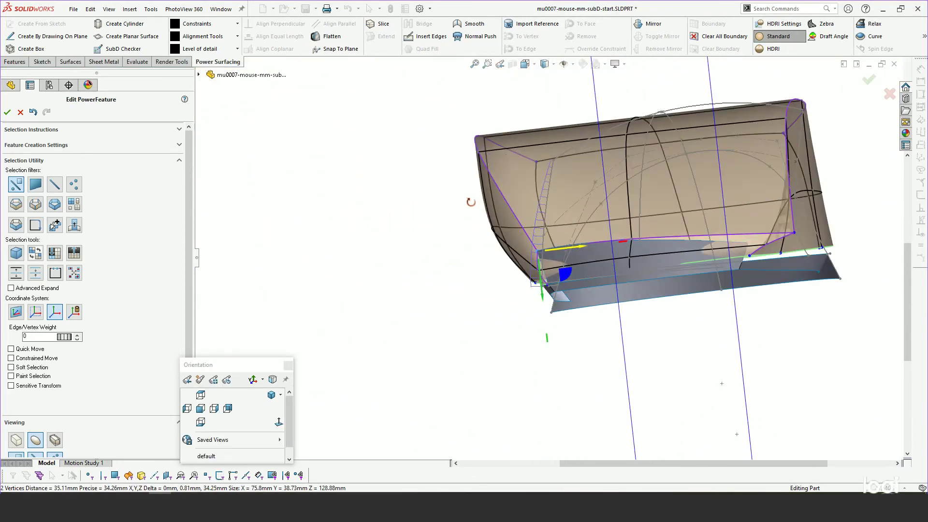
left_click(793, 232)
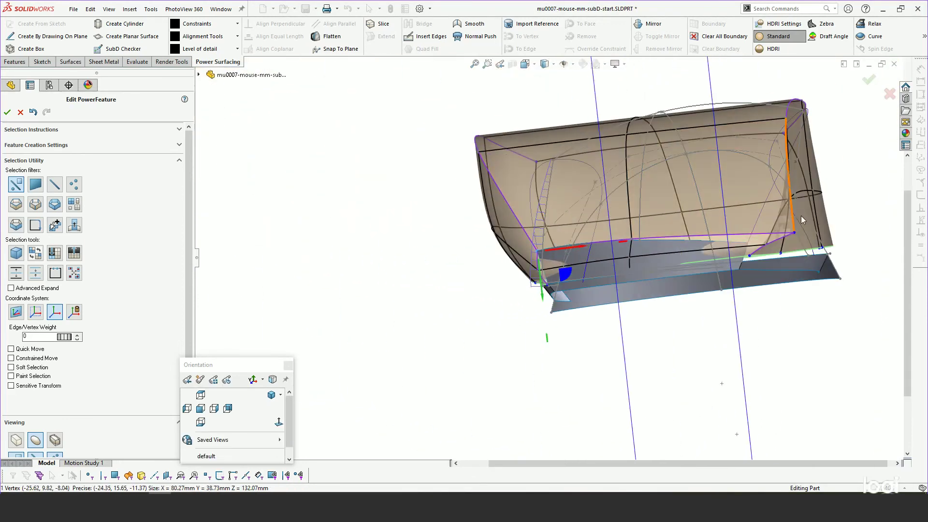
left_click(200, 411)
scroll(724, 245, "down", 8)
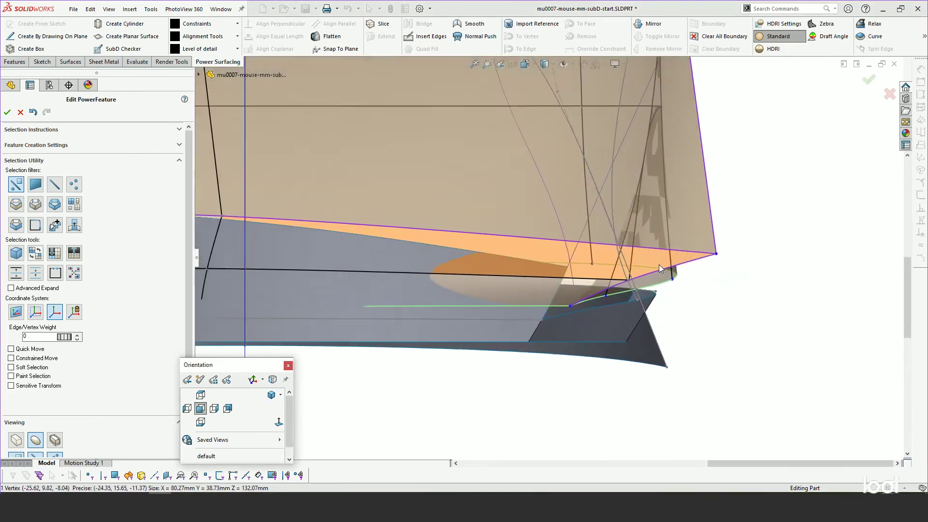
left_click(723, 252)
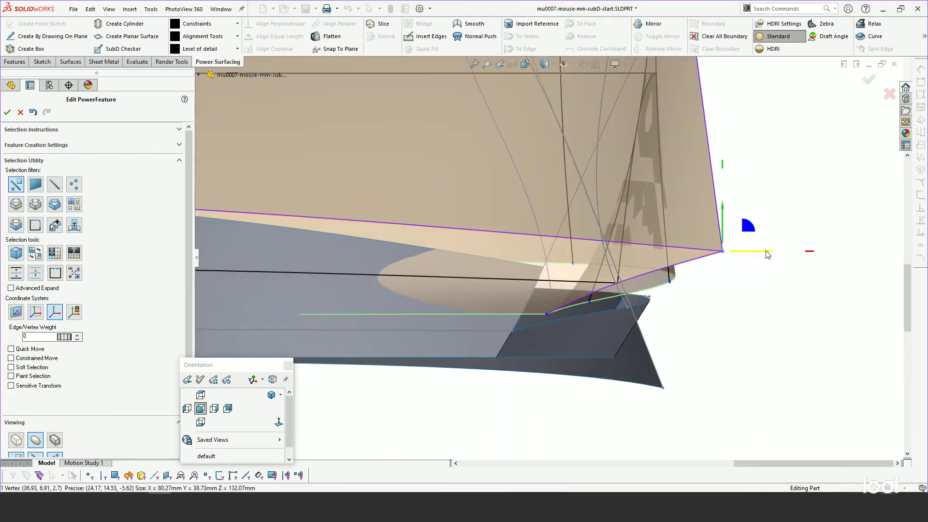
left_click_drag(768, 254, 585, 250)
left_click_drag(543, 219, 539, 240)
left_click(214, 408)
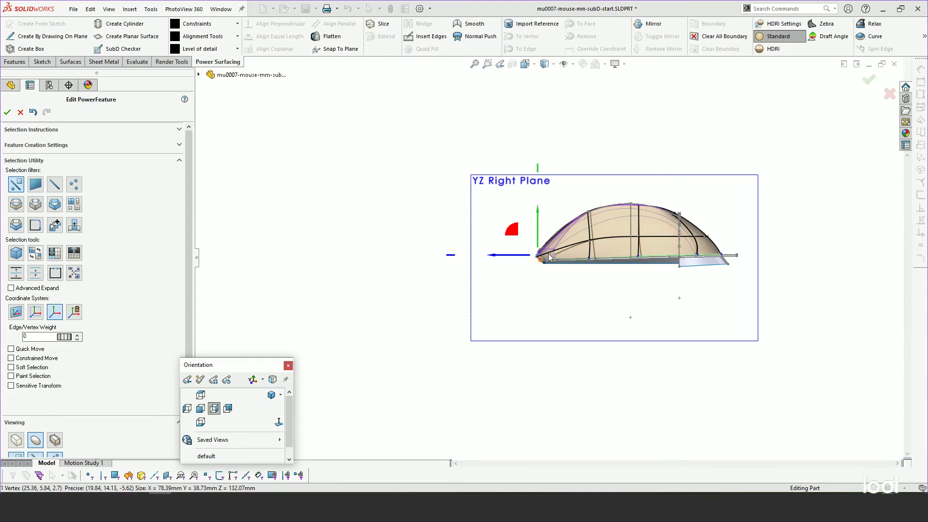
scroll(549, 257, "down", 6)
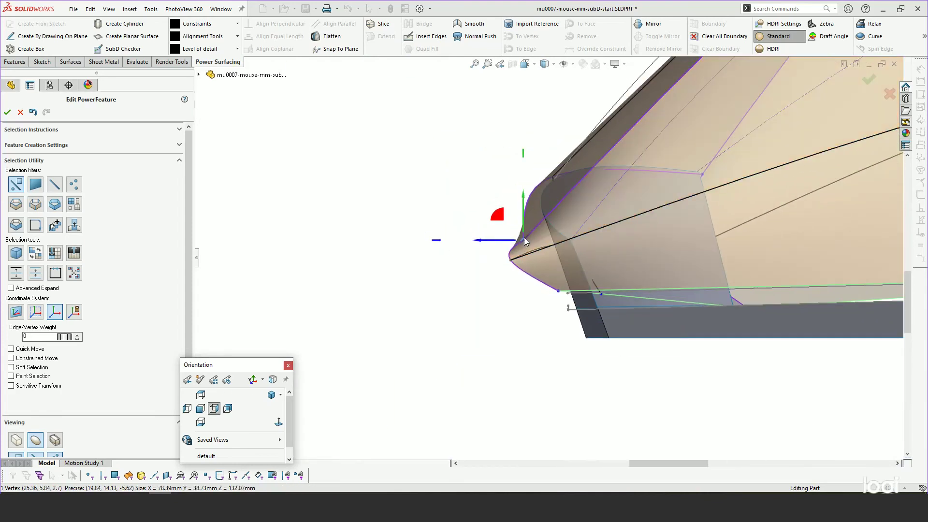
left_click_drag(484, 240, 529, 239)
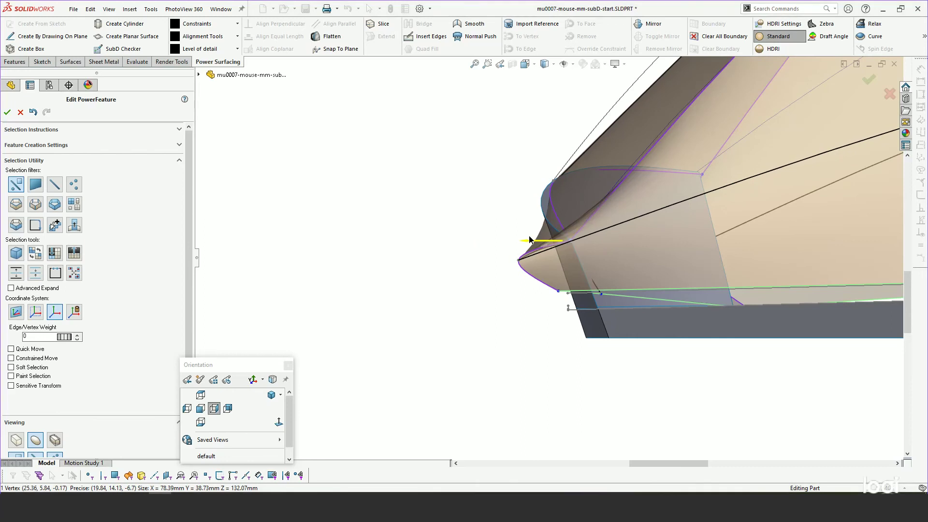
- Move the middle and base front-corner vertices on the positive X side onto the reference, placing the middle one at about X 24.2, Y 3.6, Z -1.4 mm
left_click(517, 261)
left_click_drag(508, 244, 563, 248)
left_click(559, 291, "ctrl")
left_click(559, 291)
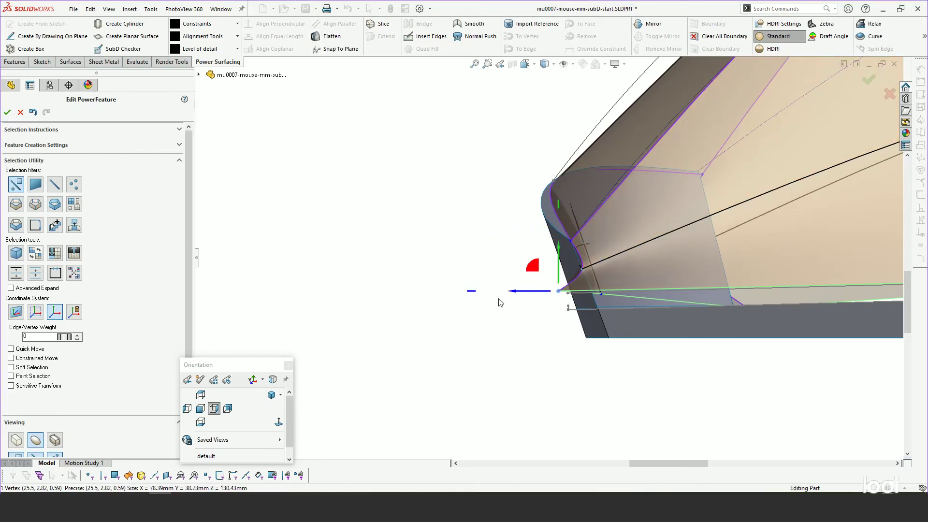
left_click_drag(513, 297, 541, 298)
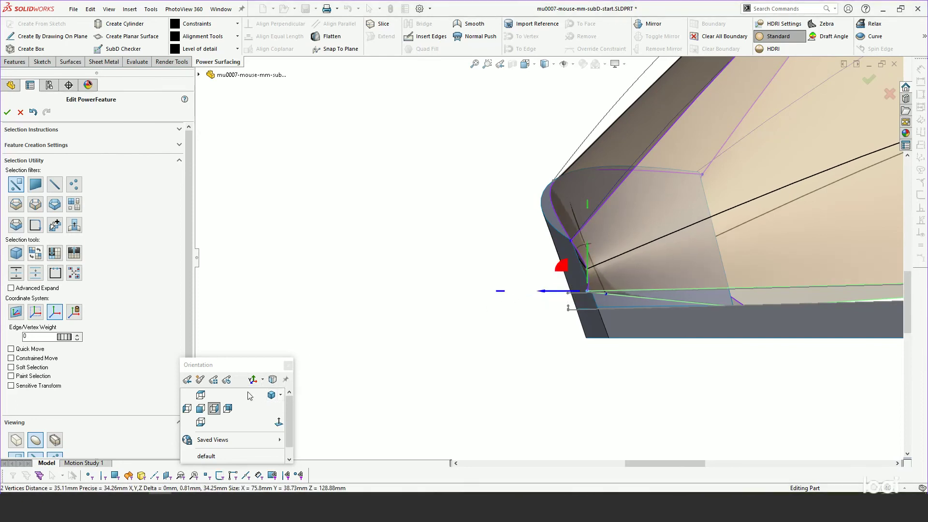
left_click(200, 409)
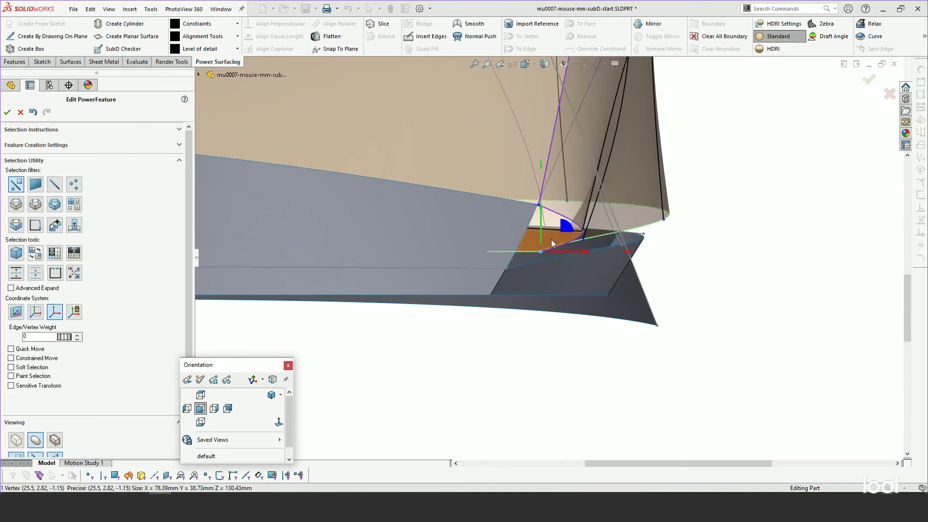
left_click_drag(553, 243, 520, 216)
- Move the middle front-corner vertex on the negative X side back along Z to the reference corner edge
key("ctrl+7")
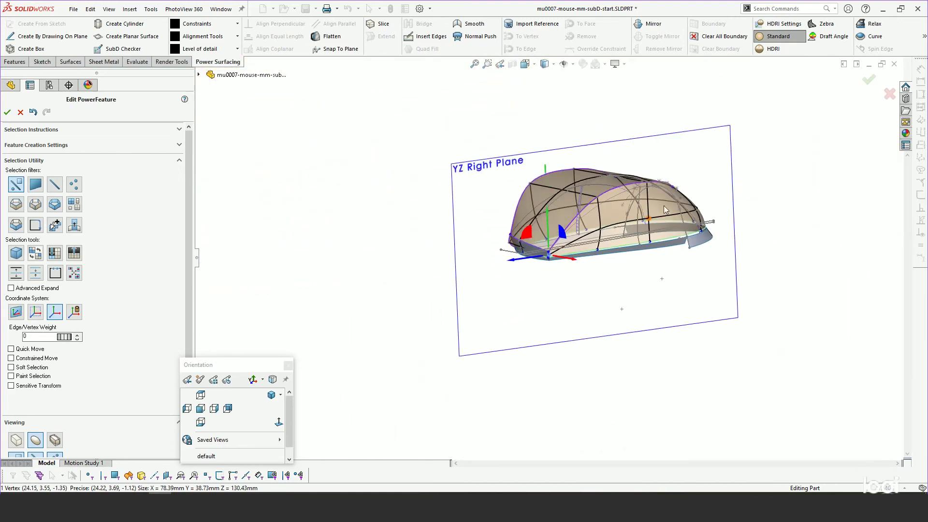
scroll(663, 205, "down", 3)
middle_click_drag(640, 224, 544, 270)
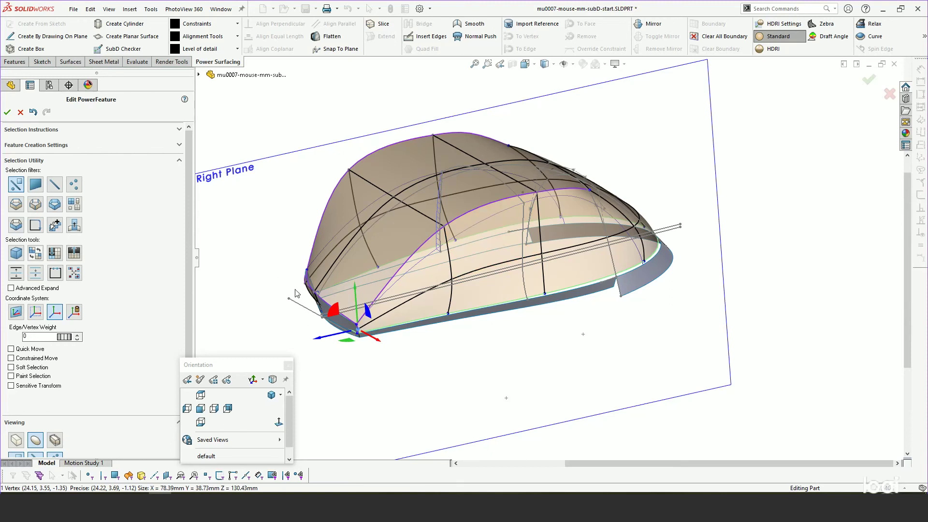
middle_click_drag(297, 293, 358, 332)
scroll(358, 332, "down", 3)
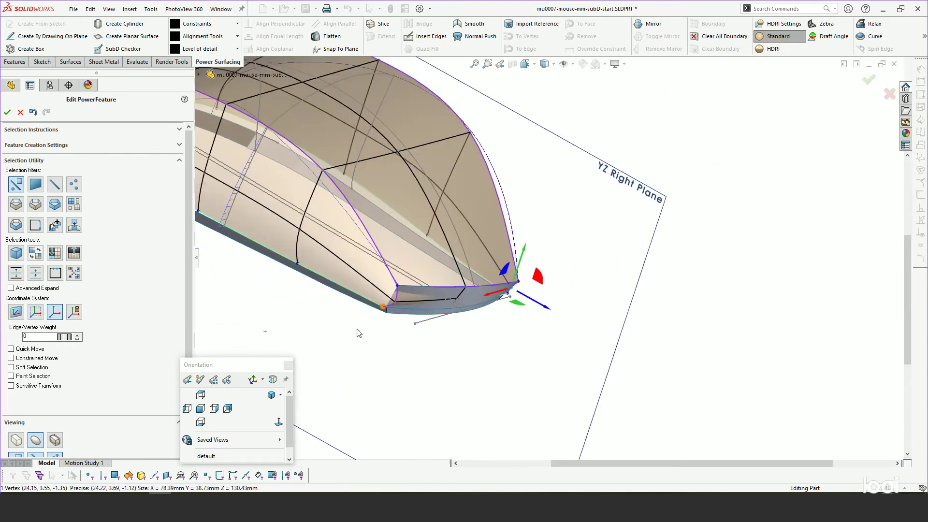
scroll(358, 333, "down", 2)
left_click(433, 280)
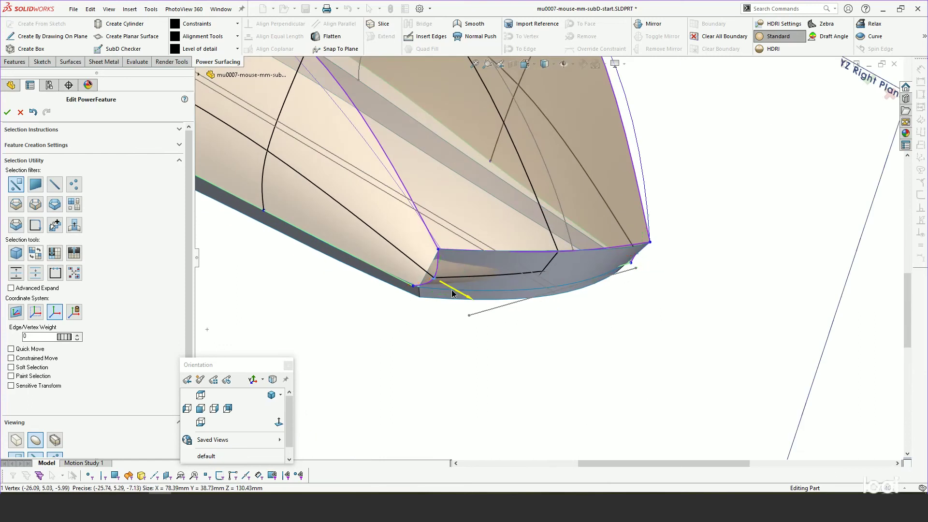
- Move the base front-corner vertex on the negative X side to about X -24.1, Y 1.8, Z -10 mm
left_click(415, 289)
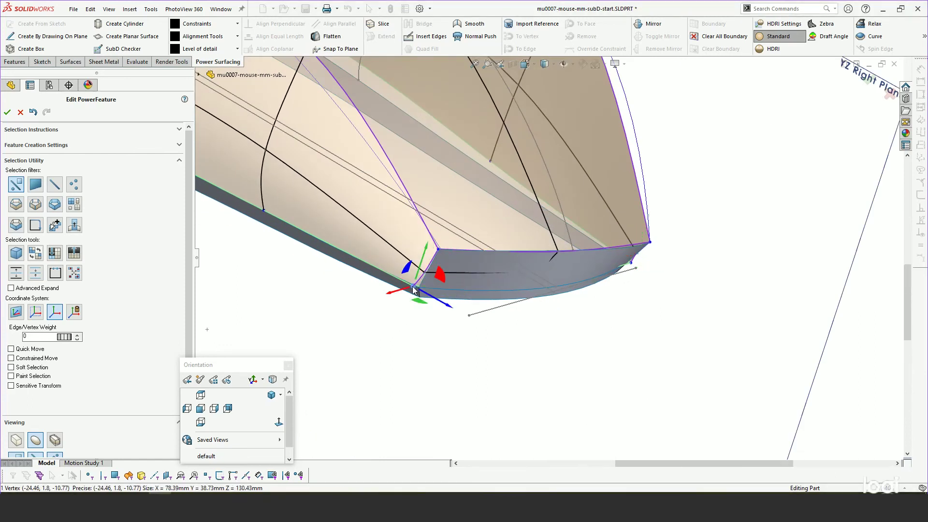
left_click_drag(400, 292, 412, 297)
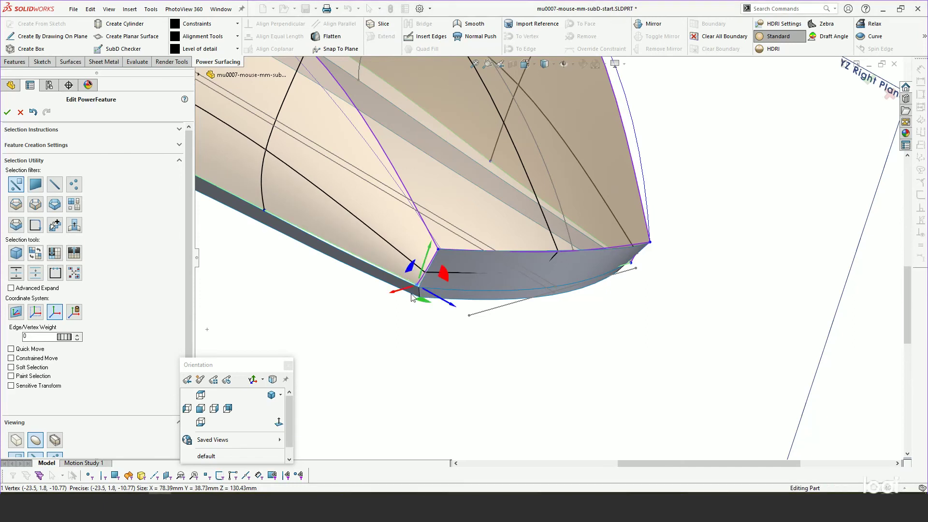
left_click(200, 409)
scroll(522, 264, "down", 3)
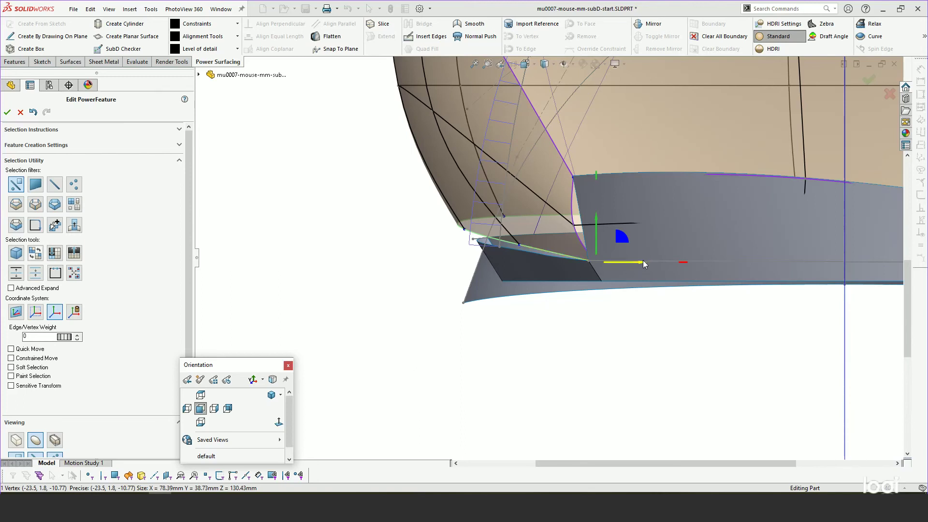
left_click_drag(638, 267, 632, 267)
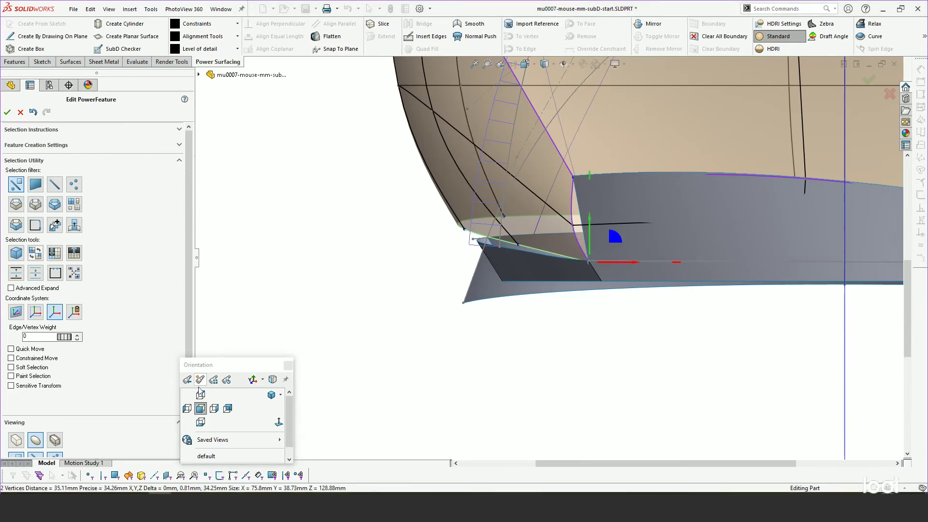
left_click(187, 408)
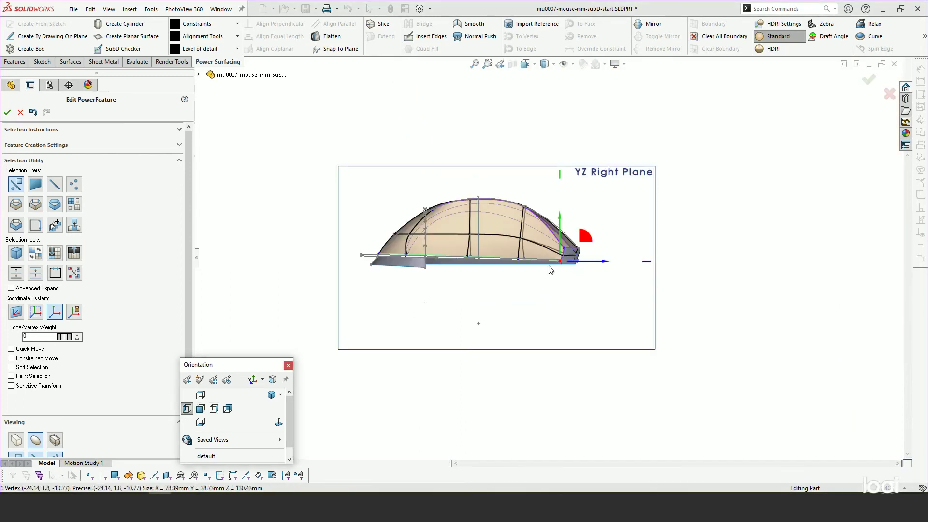
scroll(526, 241, "down", 5)
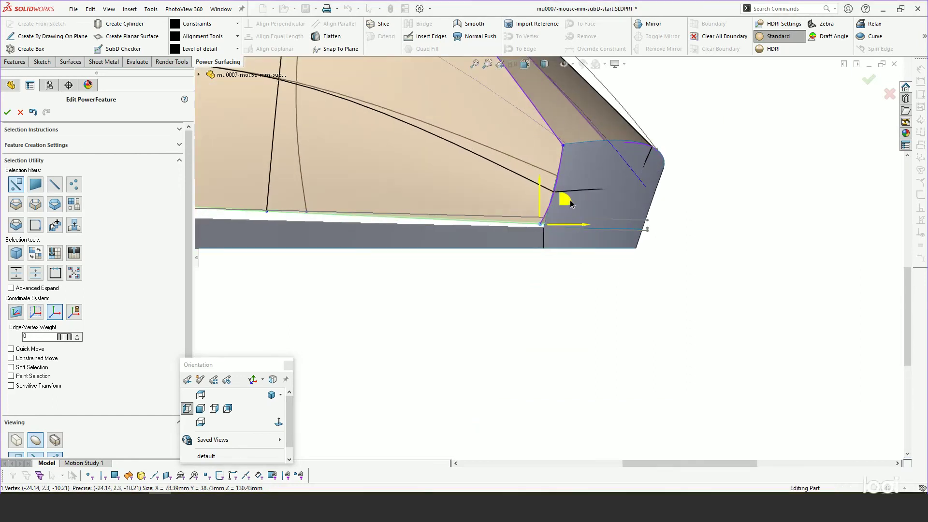
left_click_drag(563, 207, 571, 209)
- Pick the rear face and both side faces of the base perimeter as reference entities for Import Reference
scroll(629, 295, "up", 5)
middle_click_drag(646, 290, 661, 341)
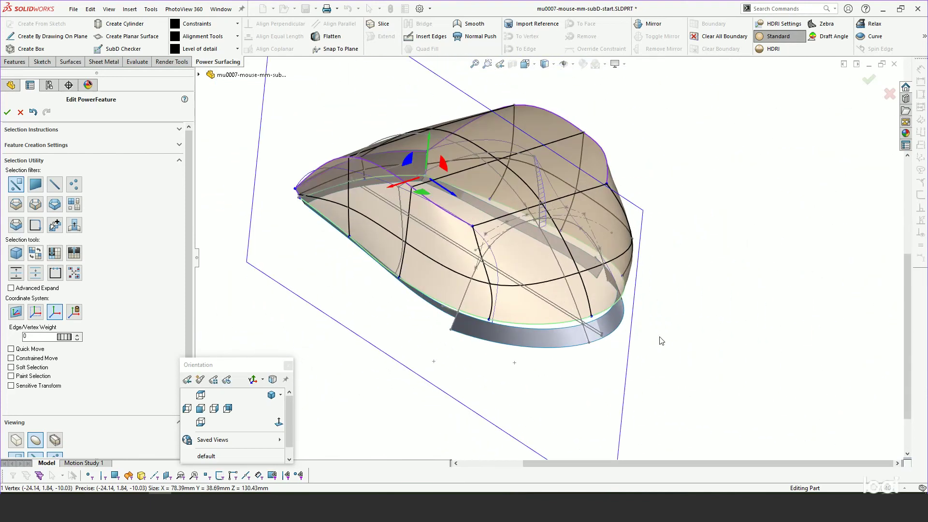
mouse_move(576, 332)
middle_mouse_down()
mouse_move(578, 304)
mouse_move(570, 342)
middle_mouse_up()
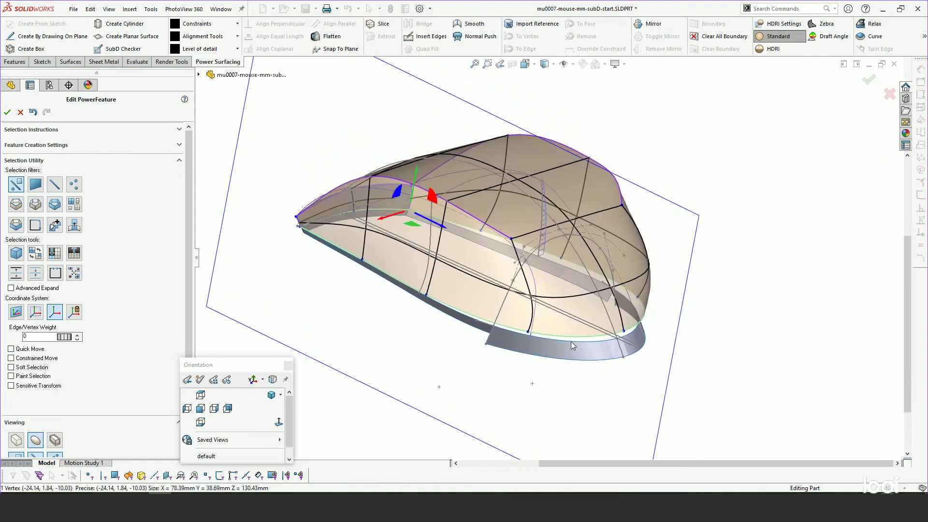
left_click(533, 26)
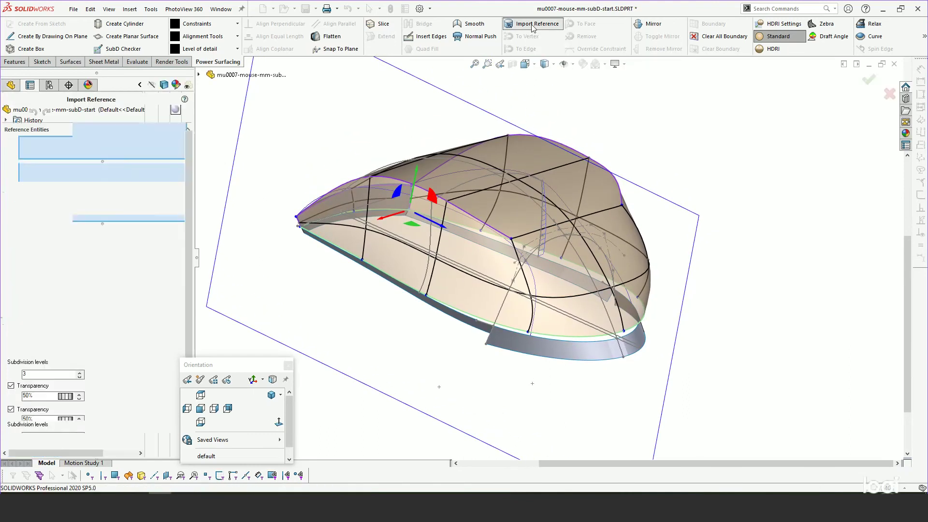
left_click(518, 345)
left_click(474, 327)
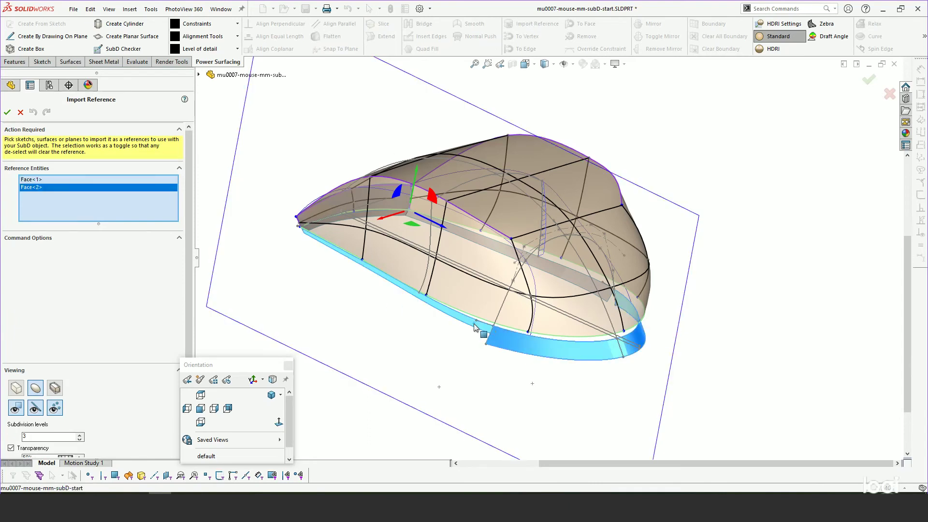
middle_click_drag(474, 327, 418, 327)
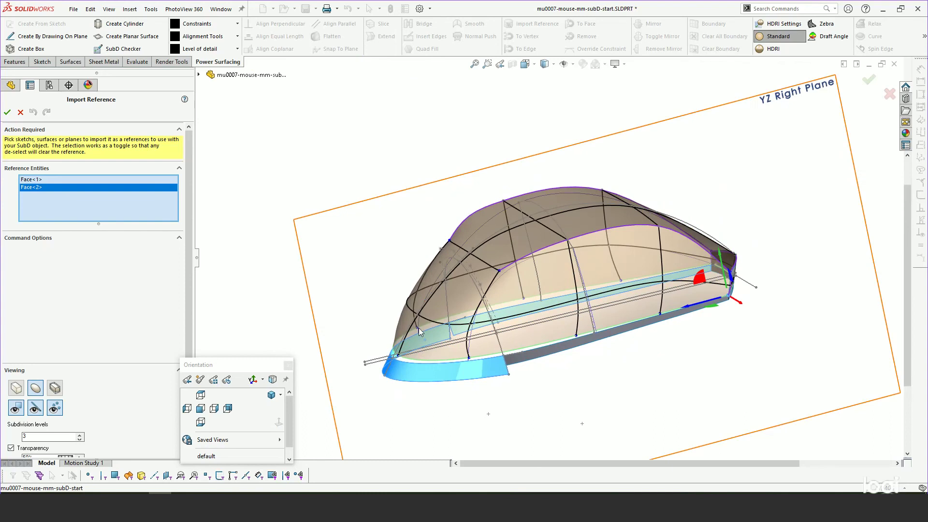
left_click(538, 350)
- Add the front base-perimeter face and the upper front face to the reference entities and accept the import
middle_click_drag(538, 350, 571, 362)
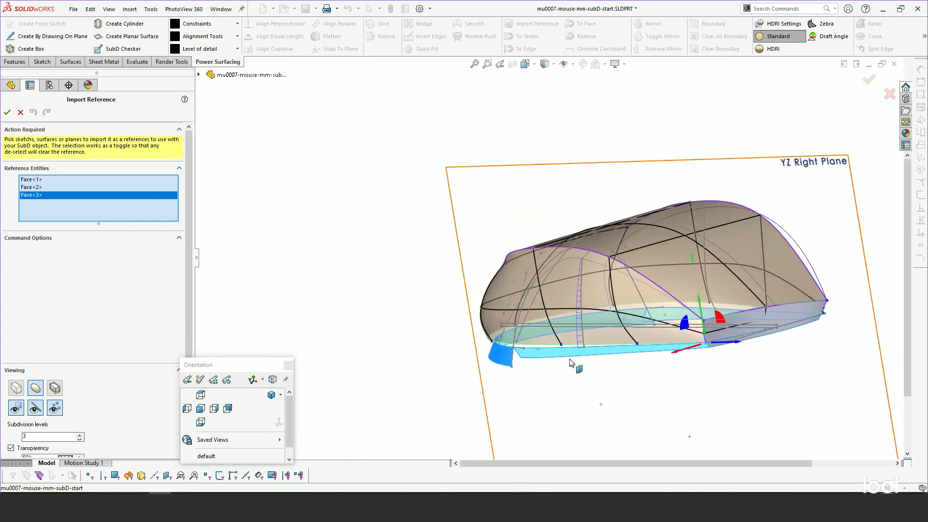
left_click(786, 329)
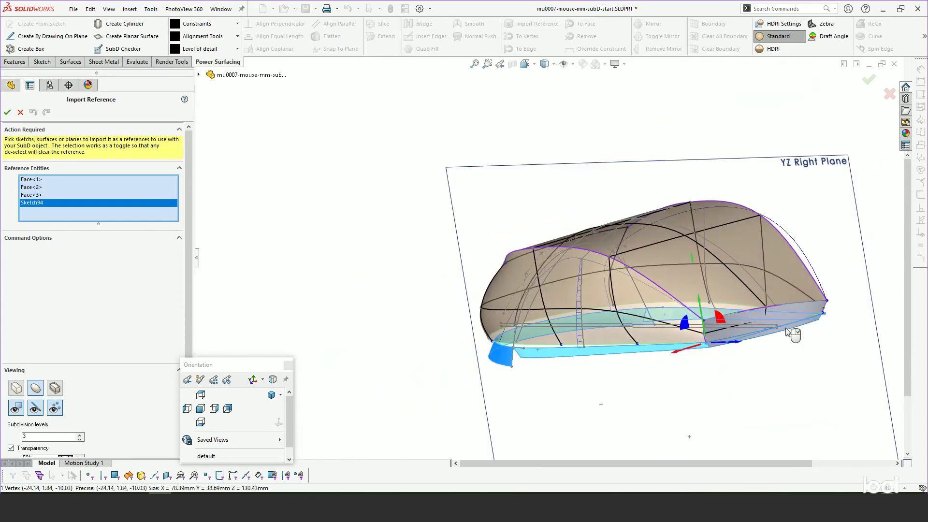
left_click(786, 329)
scroll(787, 333, "down", 3)
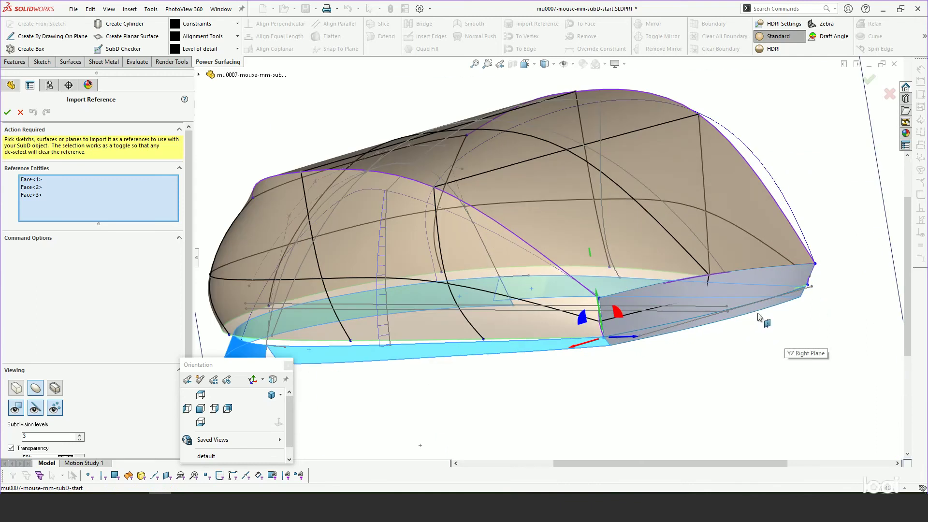
left_click(756, 312)
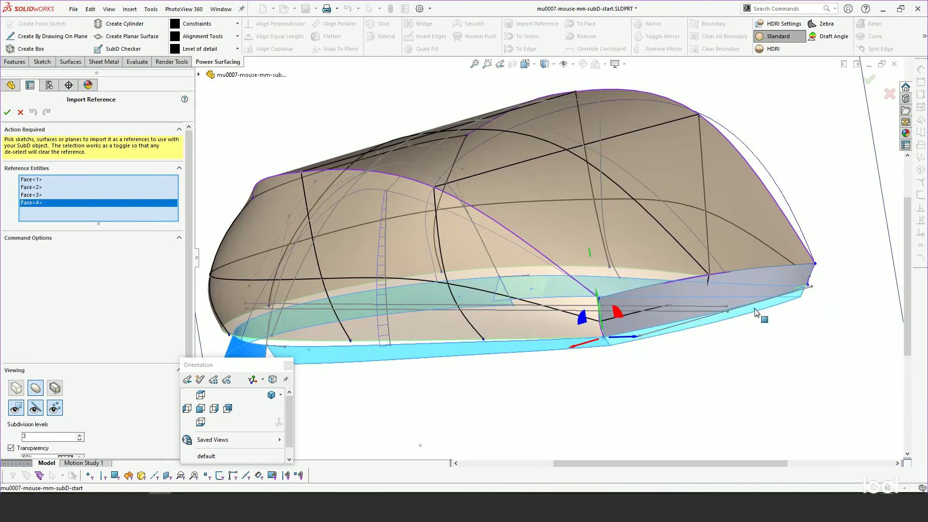
left_click(755, 283)
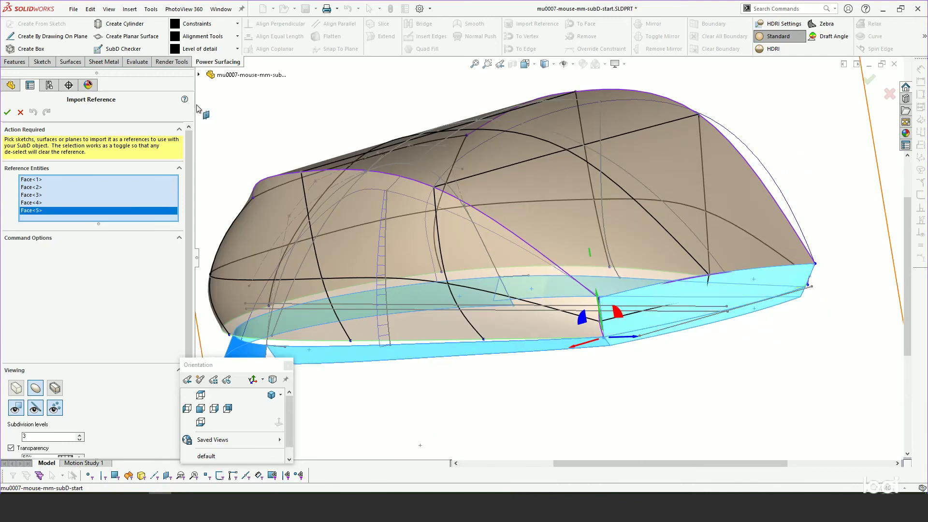
left_click(7, 113)
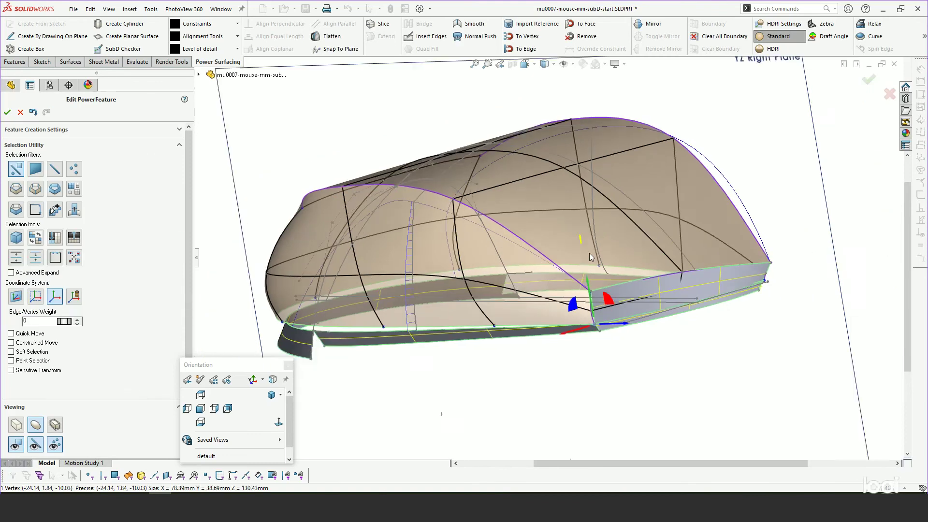
- Examine the body's bottom edge against the imported base references, check the surface bodies in the feature tree, and clear the vertex selection
middle_click_drag(581, 243, 566, 295)
scroll(411, 346, "down", 4)
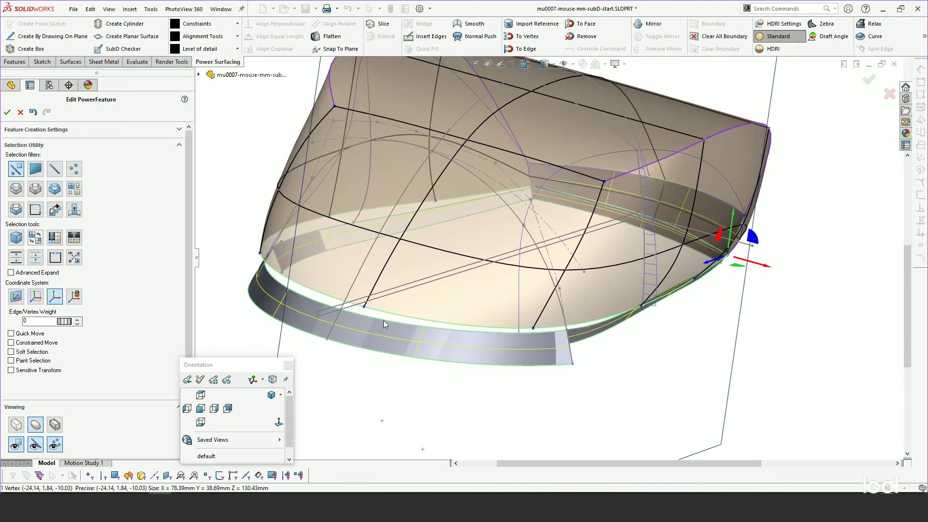
scroll(524, 348, "up", 4)
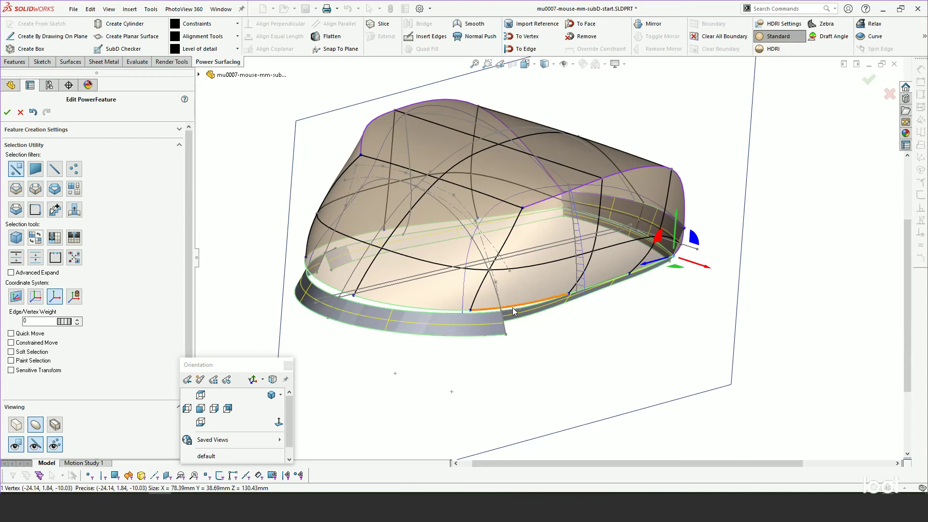
middle_click_drag(646, 275, 736, 240)
scroll(715, 225, "down", 5)
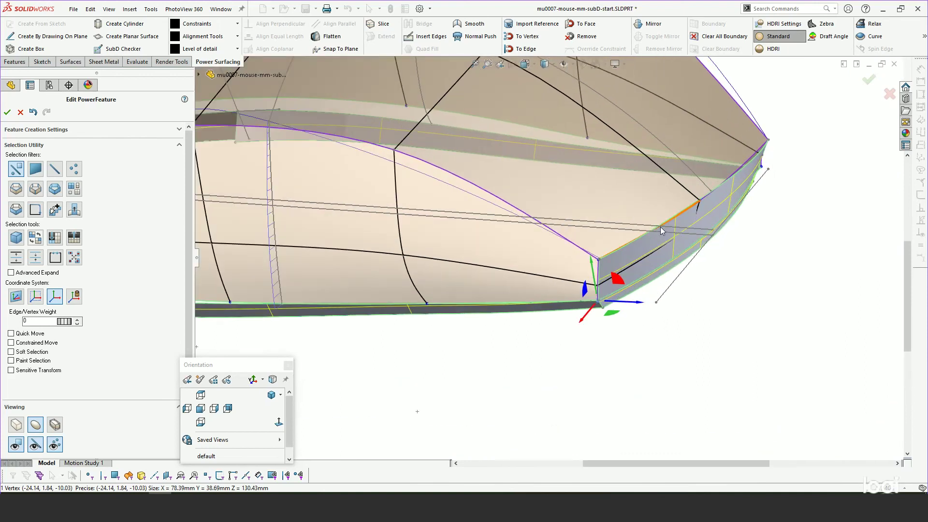
scroll(660, 227, "up", 5)
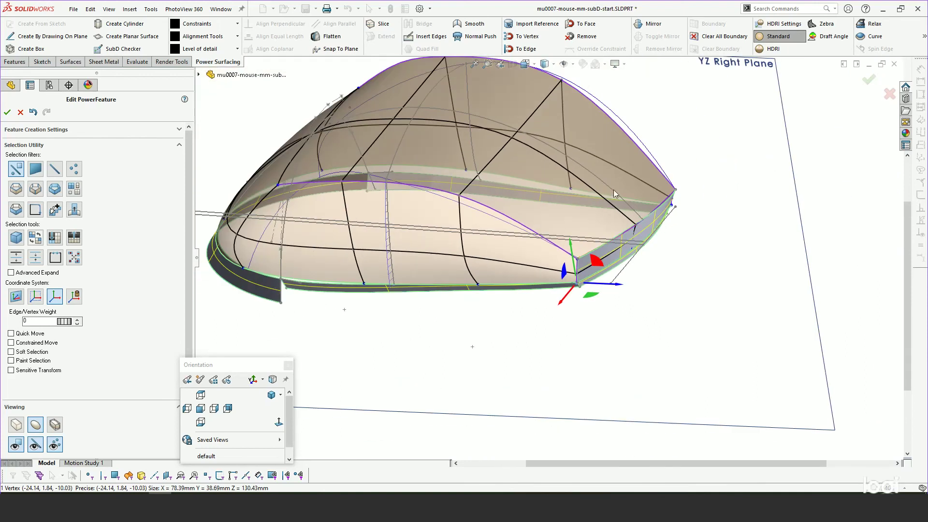
left_click(198, 75)
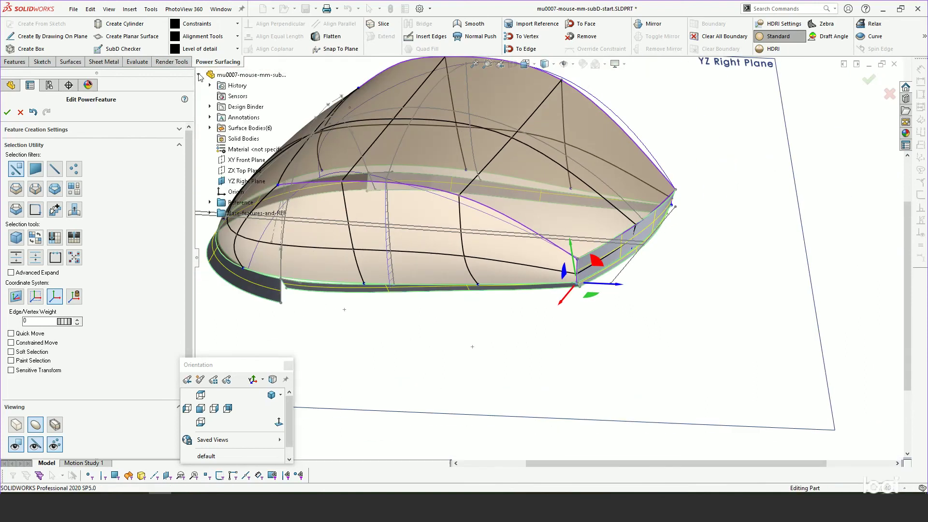
left_click(210, 128)
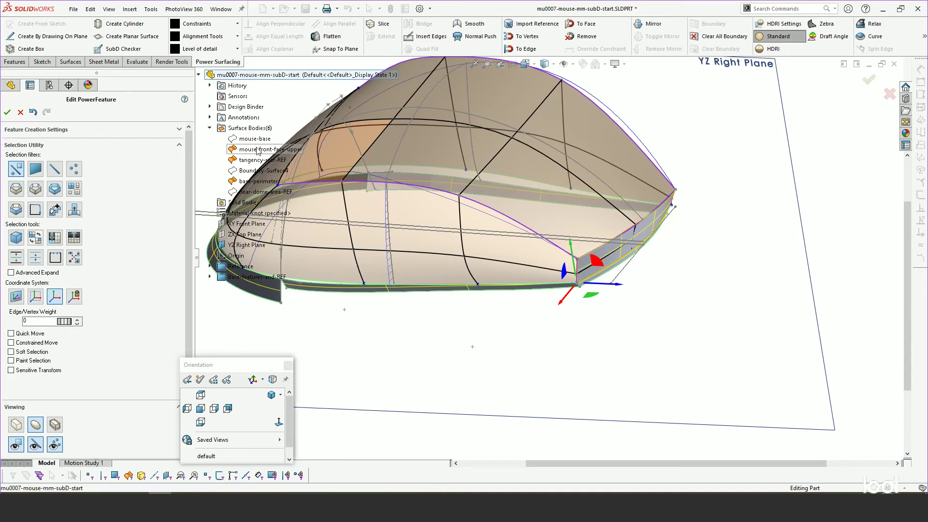
left_click(582, 319)
left_click(615, 342)
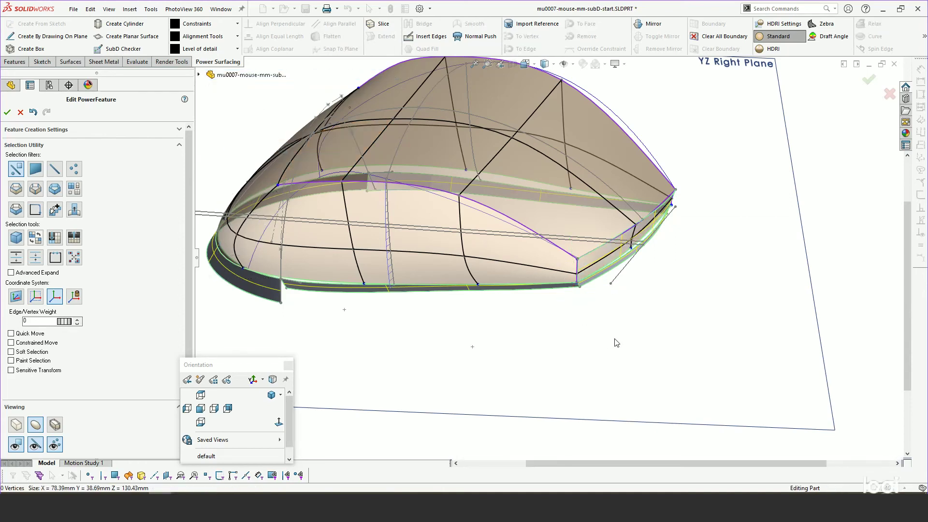
- Move the rear-corner base vertex on the negative X side outward to about X -47.8, Y 6.4, Z -97.5 mm
middle_click_drag(628, 335, 591, 268)
scroll(406, 261, "down", 4)
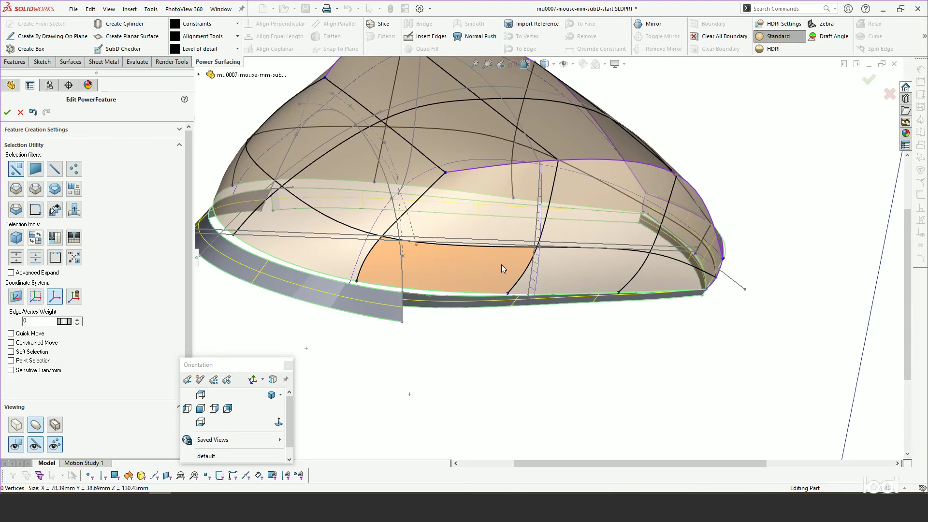
left_click(356, 282)
left_click_drag(340, 288, 420, 317)
key("f")
scroll(387, 290, "up", 5)
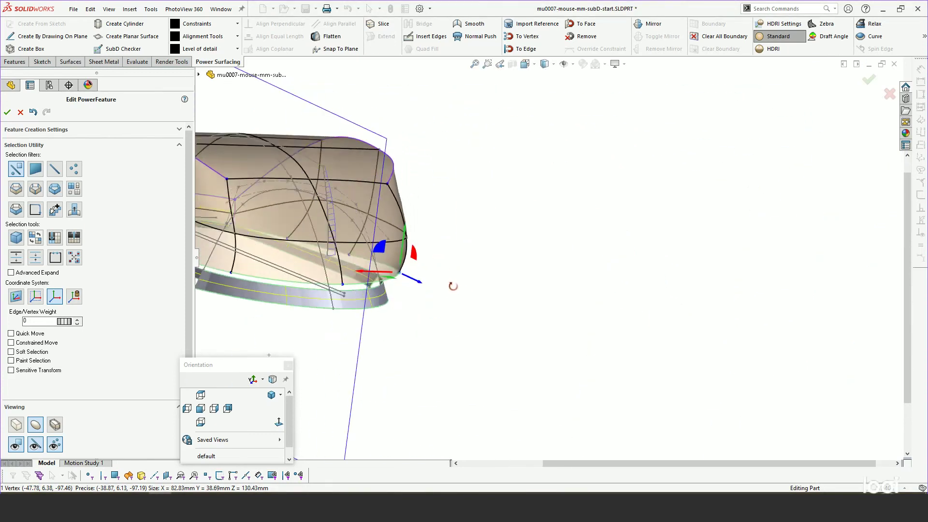
- Move the rear-corner base vertex on the positive X side outward to about X 47.1, Y 6.4, Z -100.3 mm
middle_click_drag(387, 290, 355, 269)
scroll(413, 302, "up", 3)
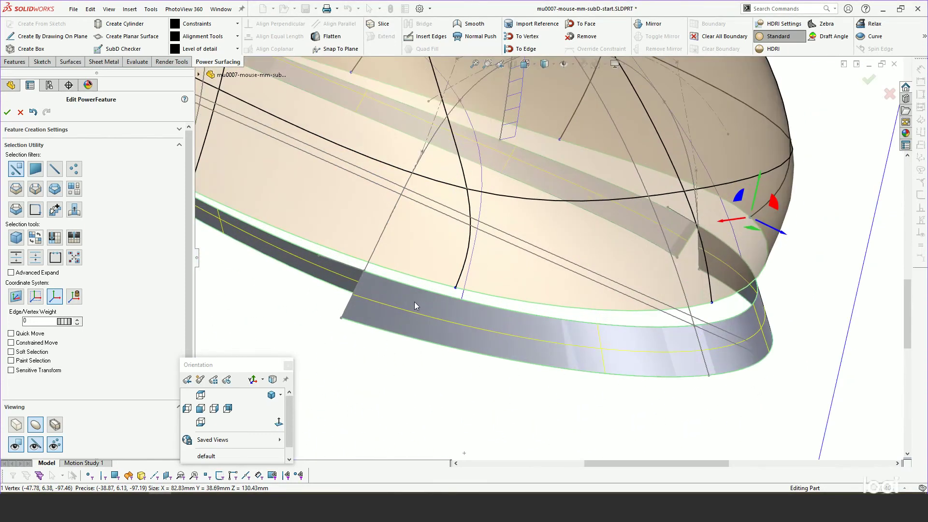
left_click(456, 289)
left_click_drag(475, 302, 345, 277)
- Shift the positive X rear-corner base vertex forward along Z to about -92.6 mm, in line with the rear perimeter face's front edge
left_click(215, 408)
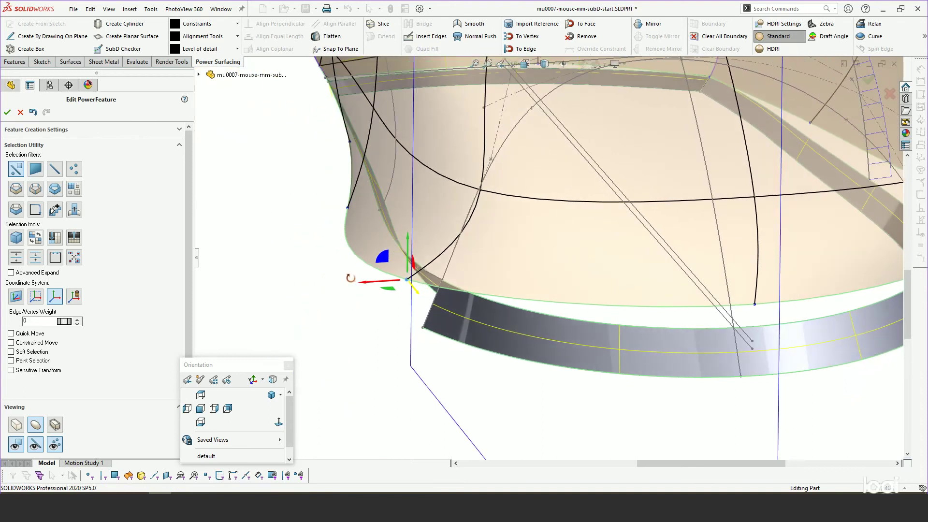
left_click(220, 411)
scroll(558, 261, "down", 5)
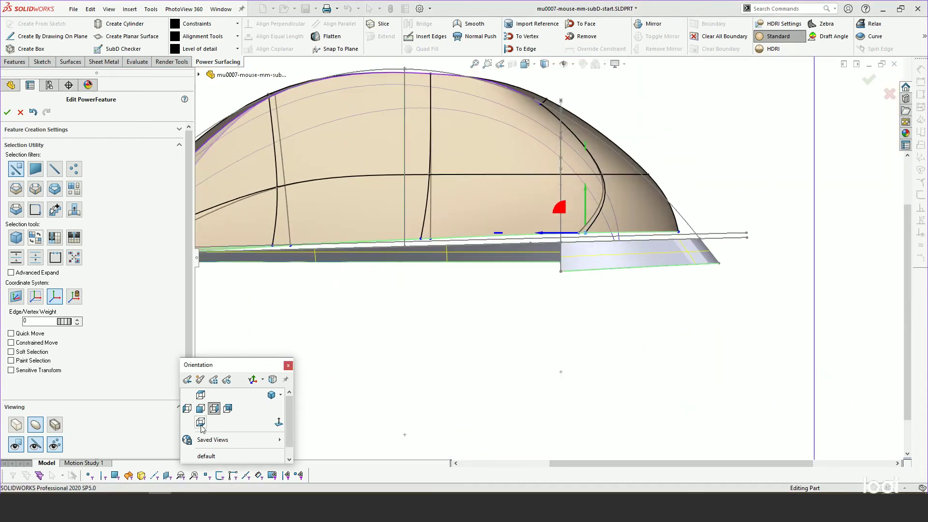
left_click(227, 409)
scroll(563, 258, "down", 6)
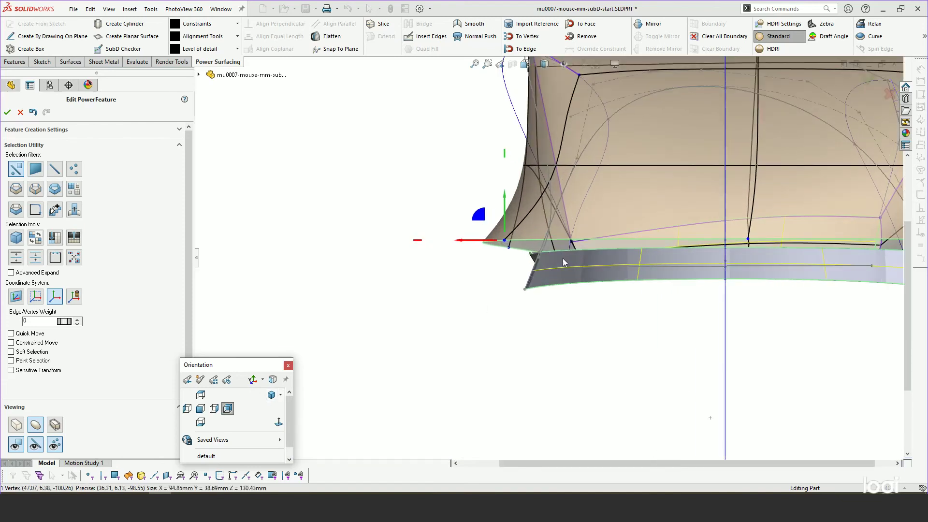
left_click(214, 409)
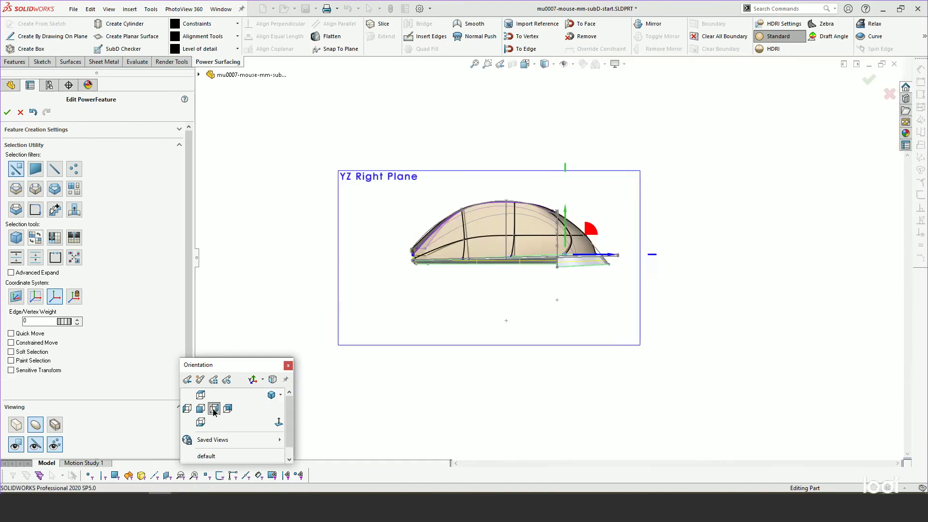
scroll(560, 257, "down", 6)
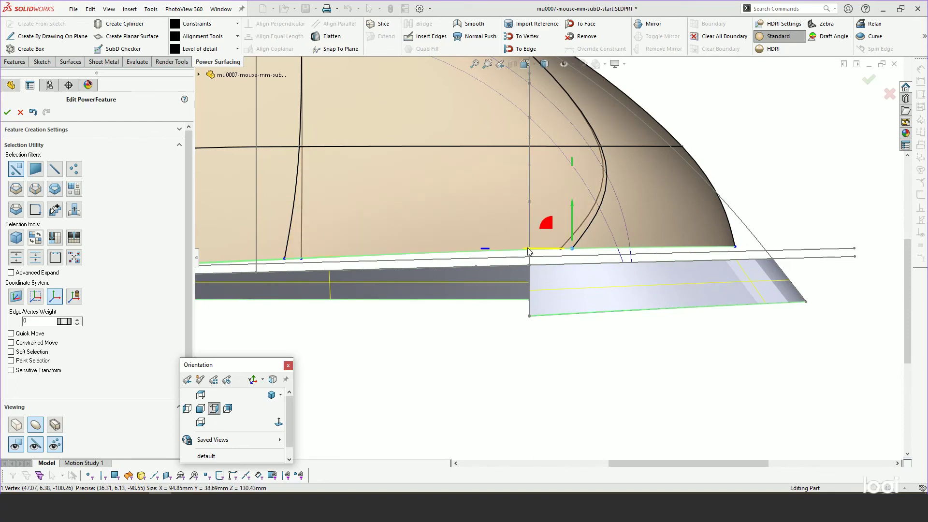
left_click_drag(528, 251, 463, 248)
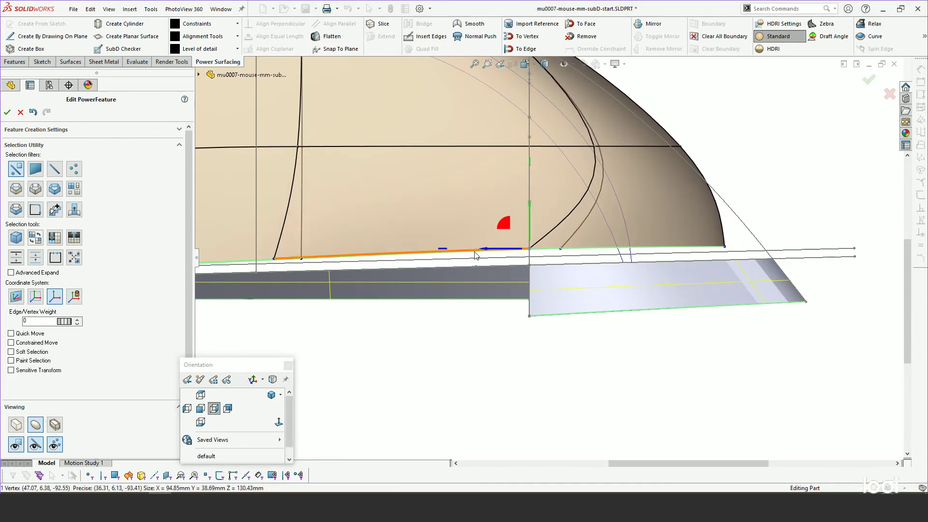
- Bring the positive X rear-corner base vertex inward and down to about X 39.9, Y 4.4, Z -94.3 mm
left_click_drag(514, 262, 516, 251)
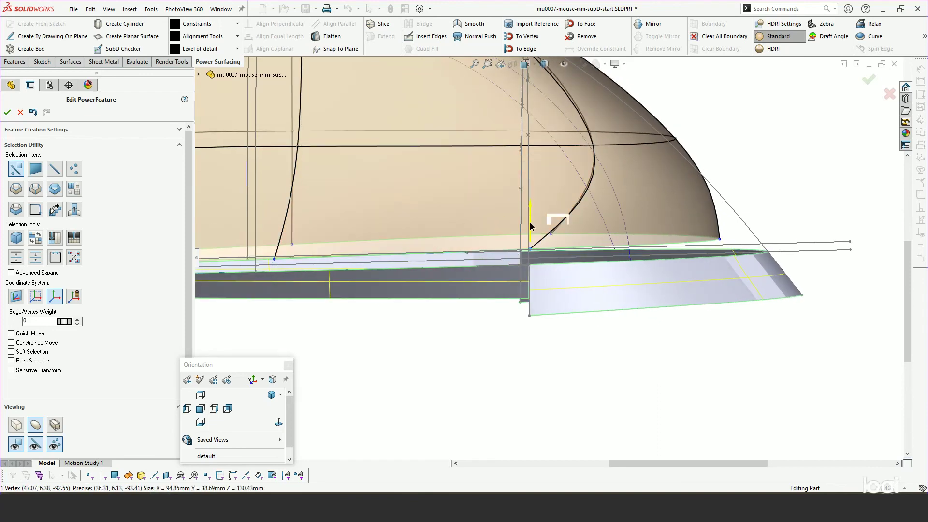
key("ctrl+z")
middle_click_drag(530, 233, 527, 250)
left_click_drag(540, 246, 622, 230)
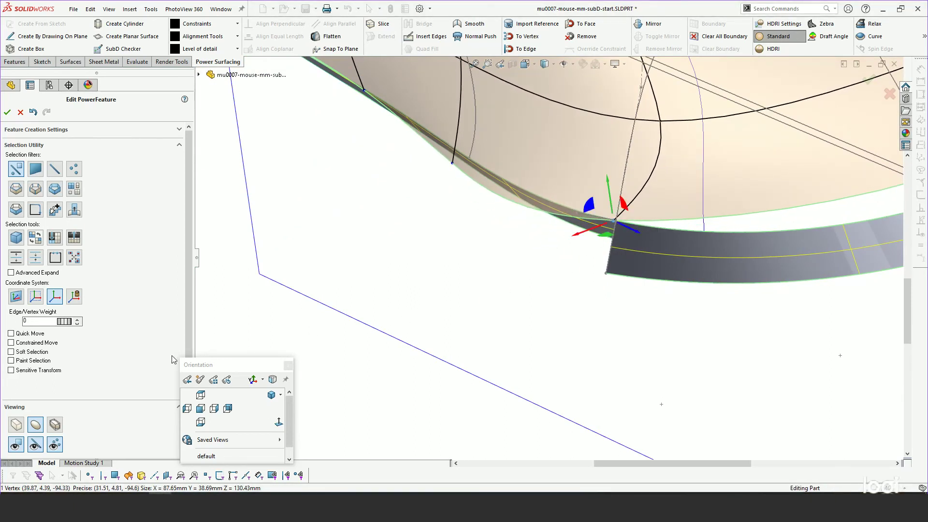
- Constrain the positive X rear-corner base vertex to the reference vertex where the side and rear perimeter faces meet
left_click(200, 409)
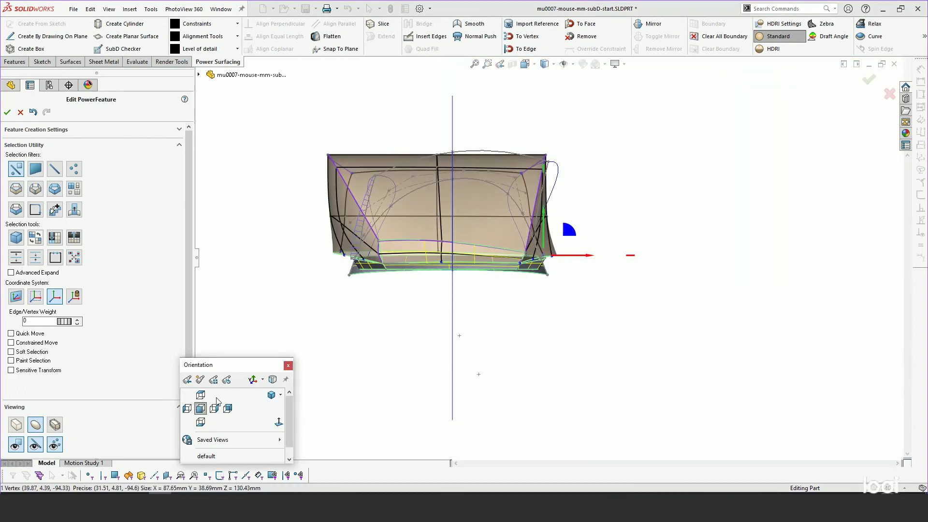
left_click(214, 408)
scroll(590, 249, "down", 5)
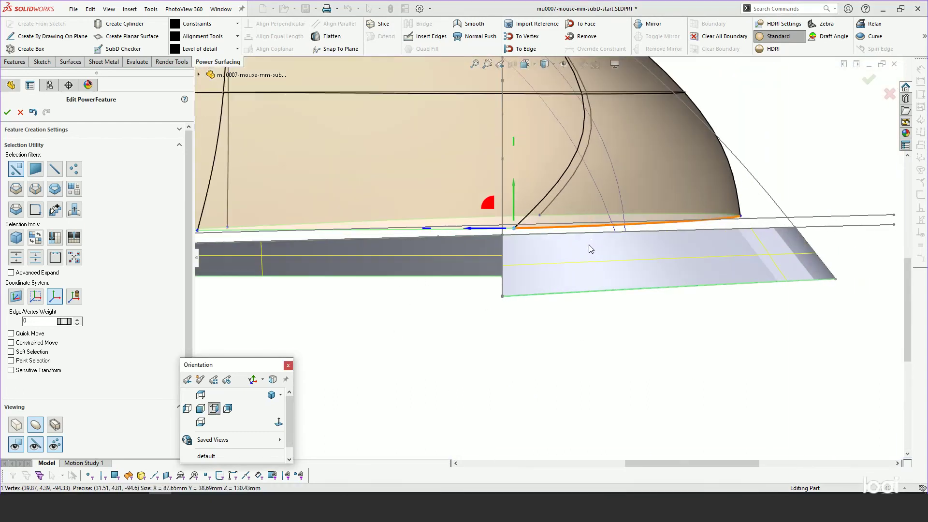
middle_click_drag(590, 249, 535, 288)
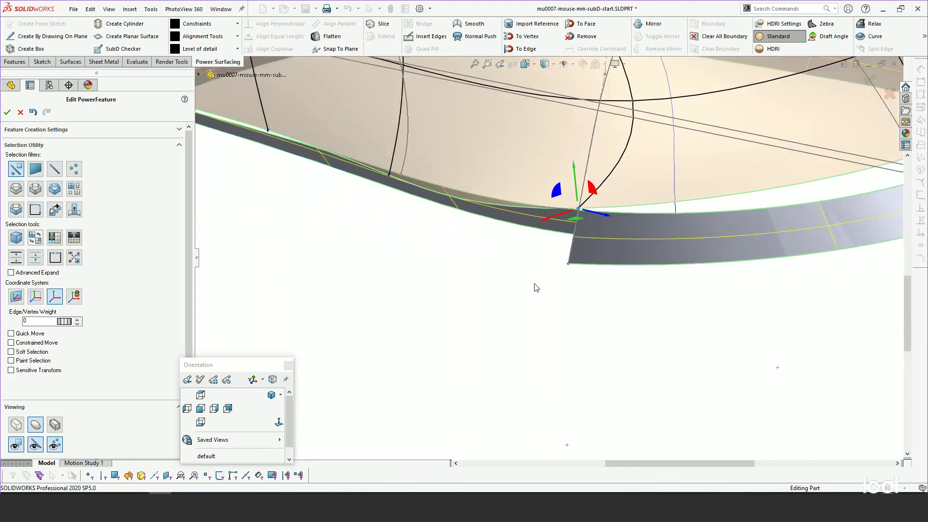
scroll(587, 236, "up", 3)
scroll(549, 247, "down", 6)
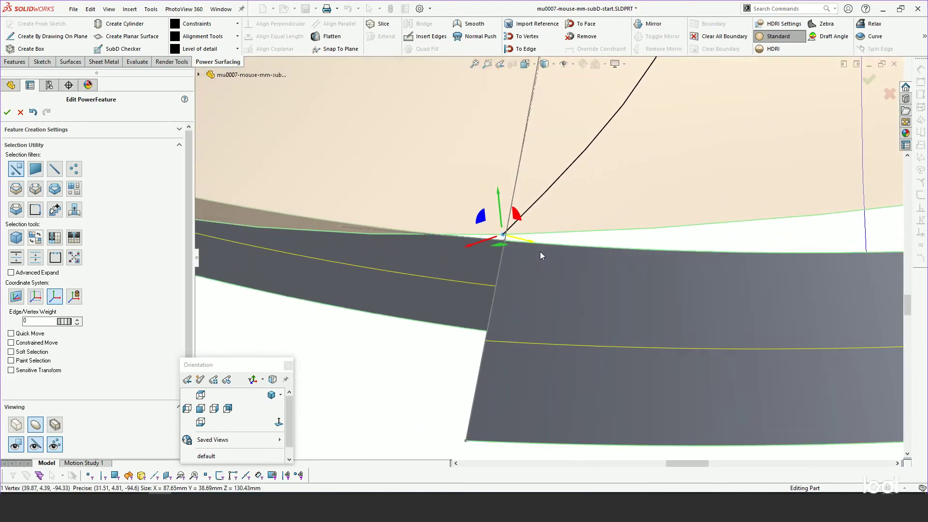
left_click(519, 40)
left_click(511, 251)
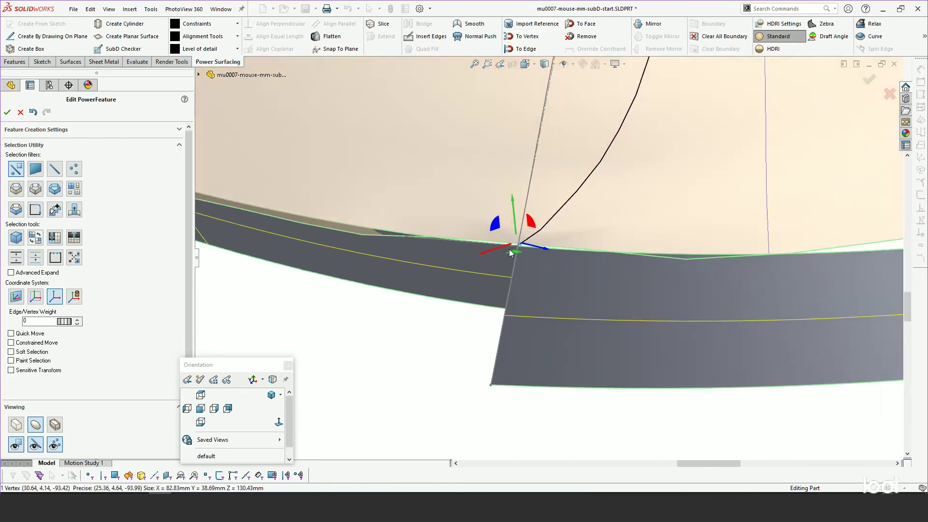
scroll(511, 252, "down", 5)
middle_click_drag(688, 240, 657, 200)
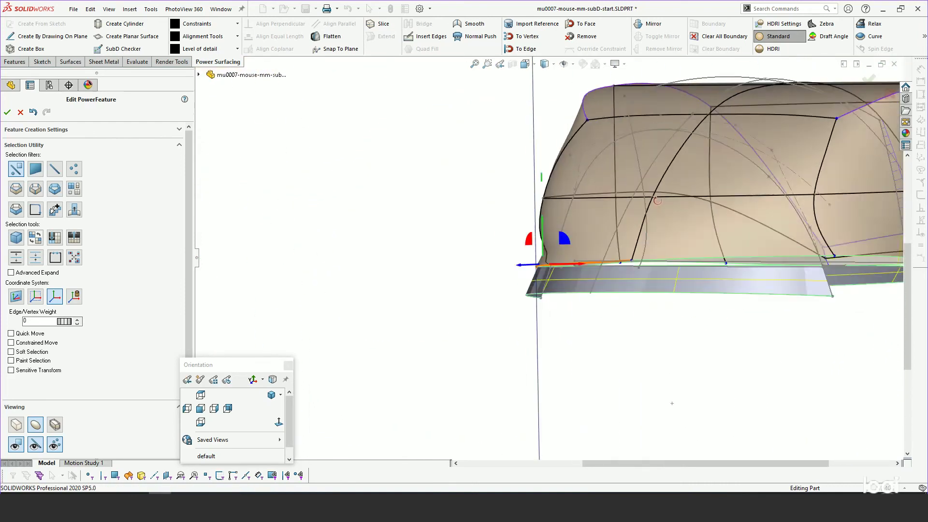
- Move the negative X rear-corner base vertex inward to about X -41.3, Y 6.4, Z -98.2 mm
scroll(657, 200, "down", 5)
scroll(690, 271, "up", 8)
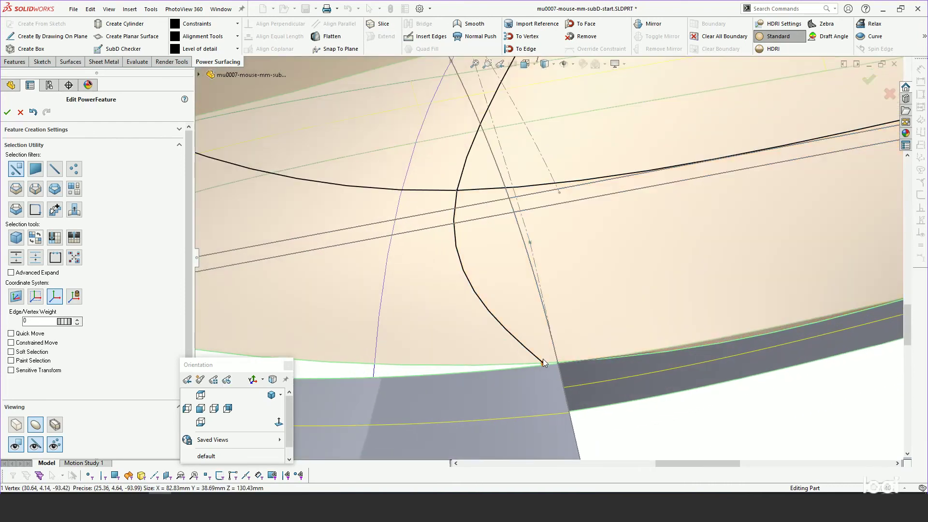
left_click(542, 363)
left_click_drag(529, 371, 568, 371)
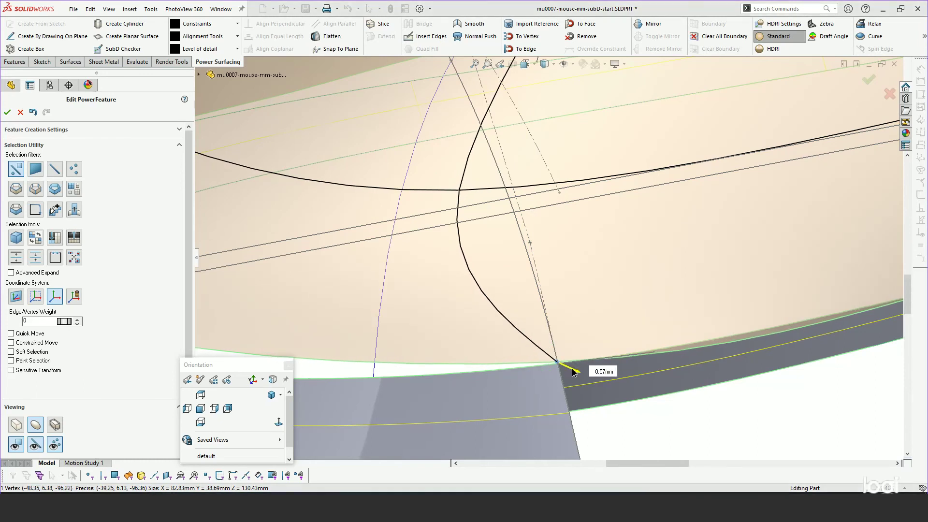
middle_click_drag(568, 371, 615, 400)
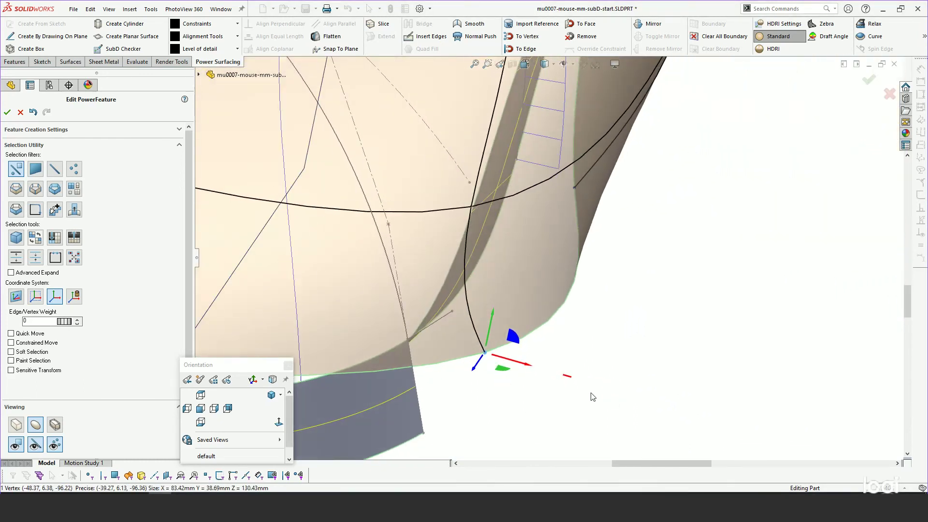
left_click_drag(513, 361, 404, 360)
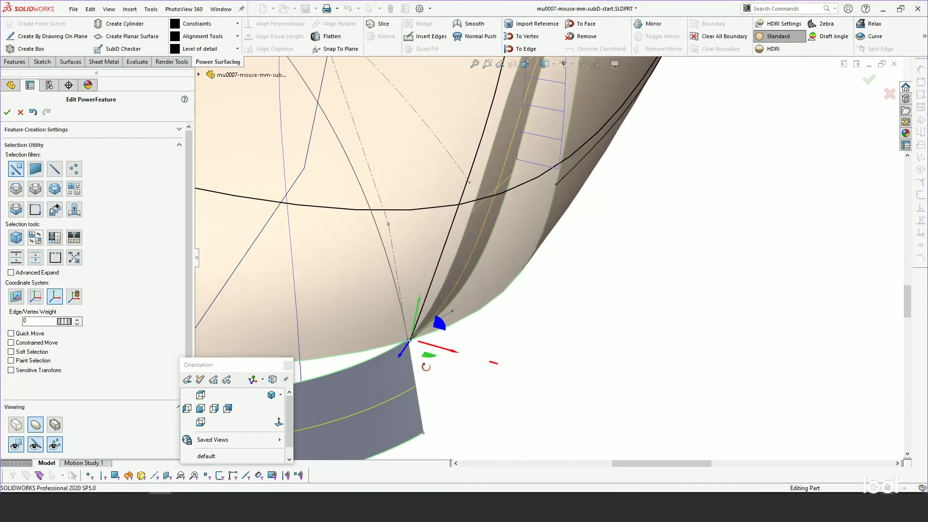
- Shift the negative X rear-corner base vertex forward and down in a side view to about Y 3.2, Z -92.1 mm
left_click(214, 409)
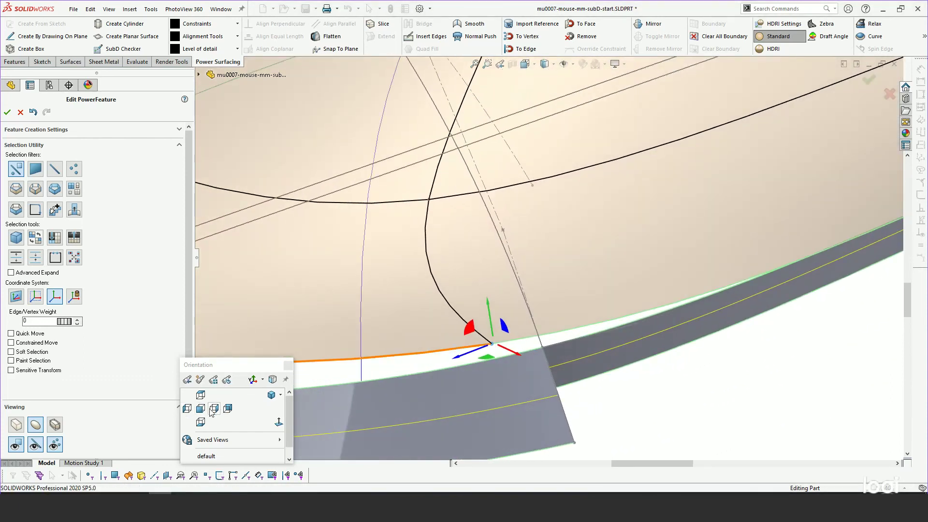
left_click(213, 409)
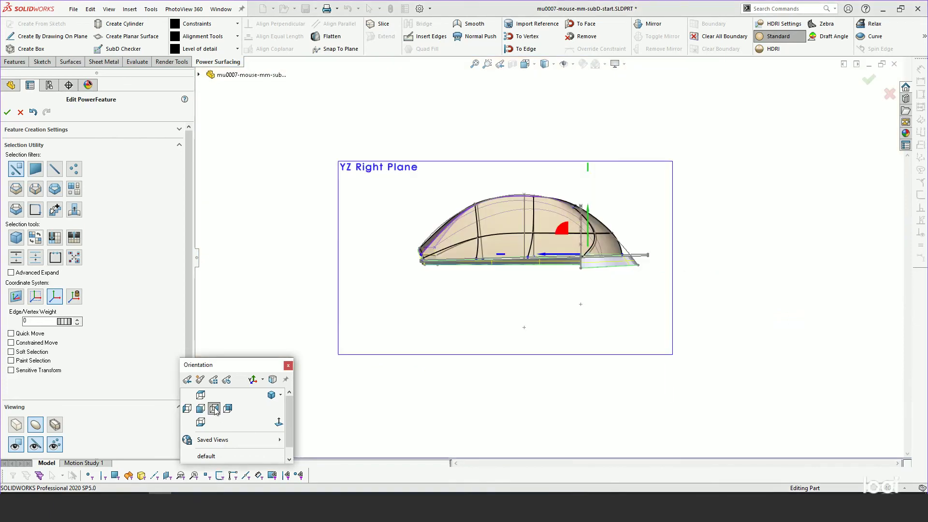
left_click(188, 410)
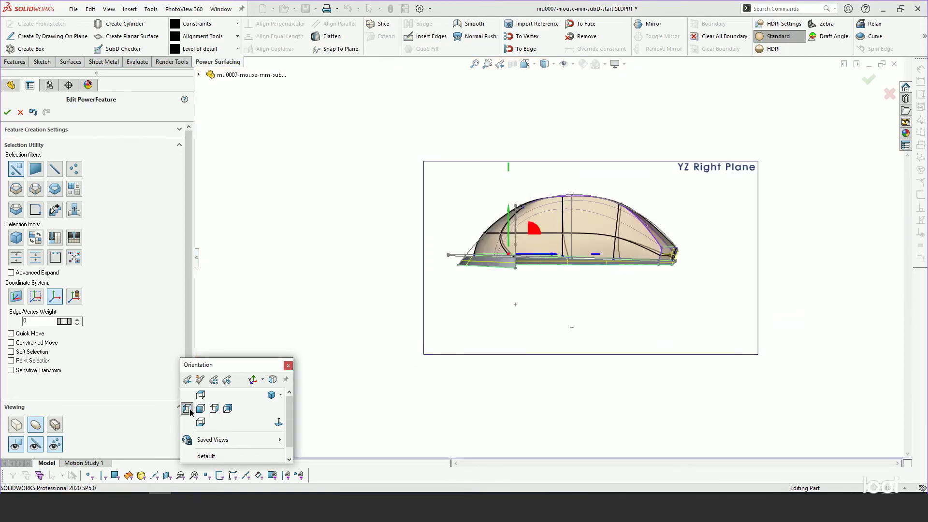
scroll(502, 263, "down", 5)
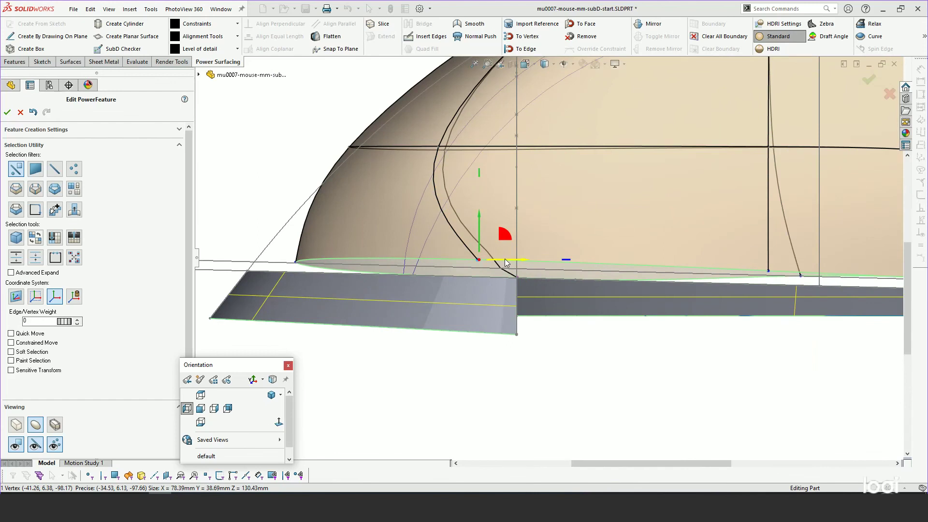
left_click_drag(505, 262, 540, 262)
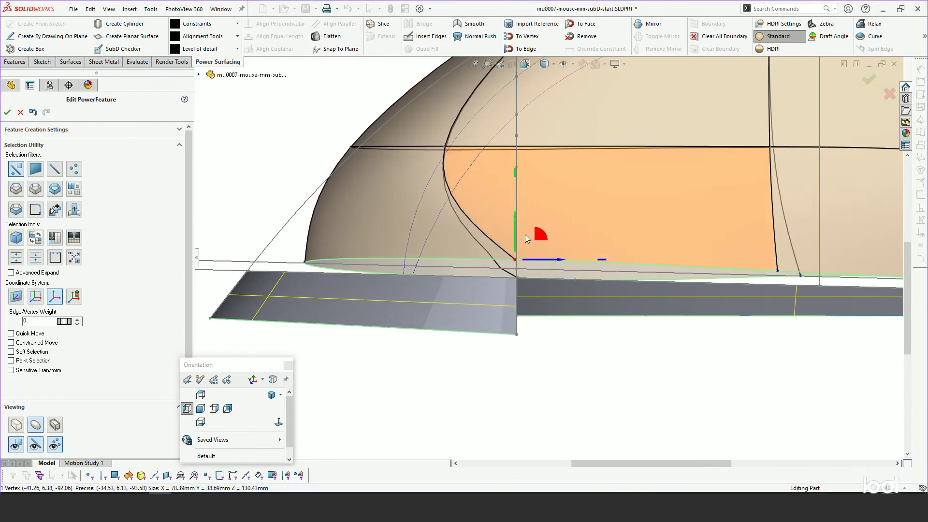
left_click_drag(515, 231, 477, 291)
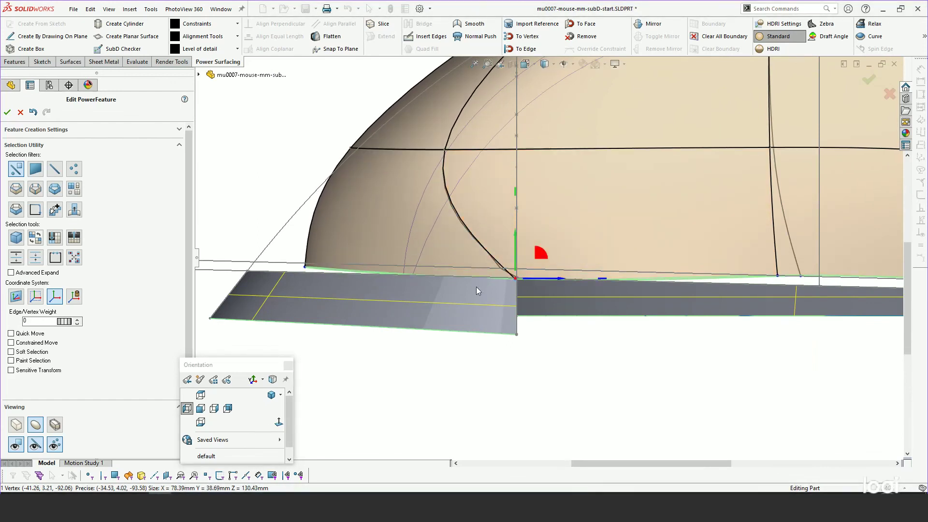
- Nudge the negative X rear-corner base vertex to about X -40.4 mm and constrain it to the closest reference vertex
middle_click_drag(477, 290, 426, 250)
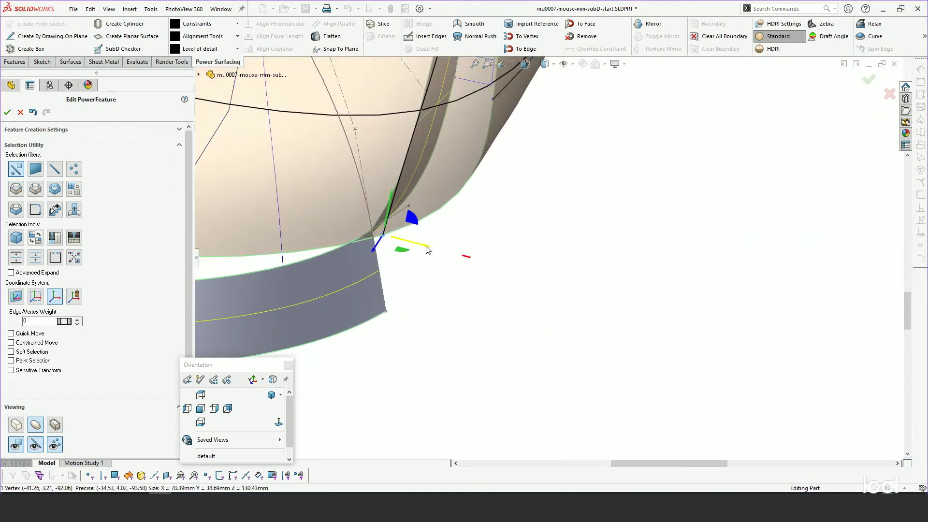
left_click_drag(425, 248, 411, 244)
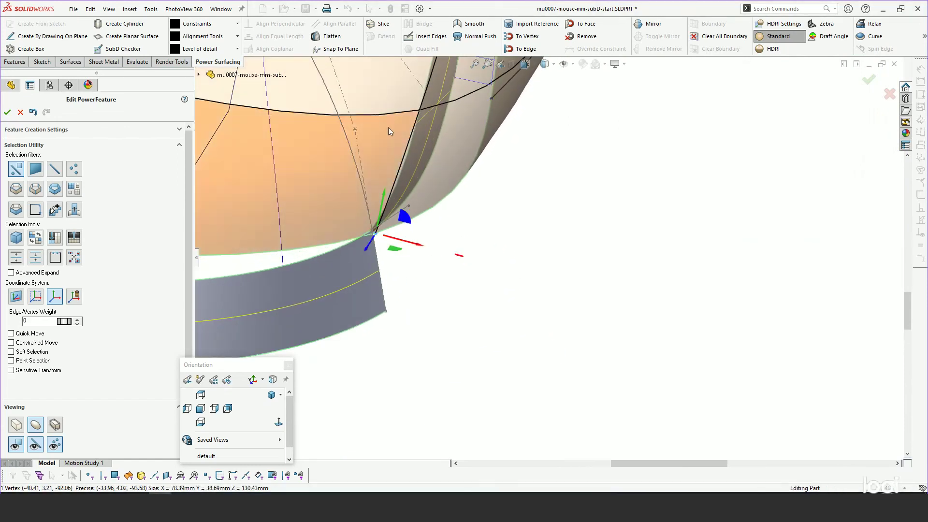
left_click(520, 38)
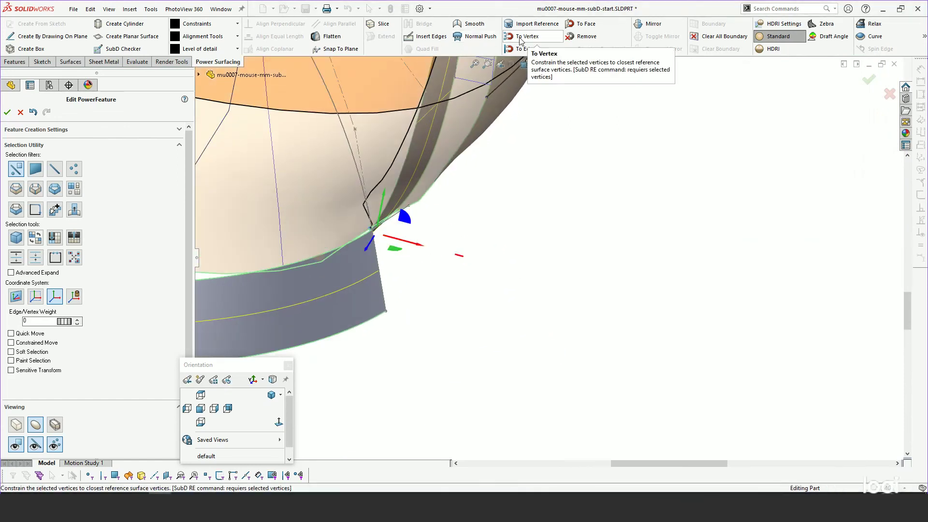
- Constrain the base boundary edges, excluding the two rear ones, to the closest reference surface edges
key("f")
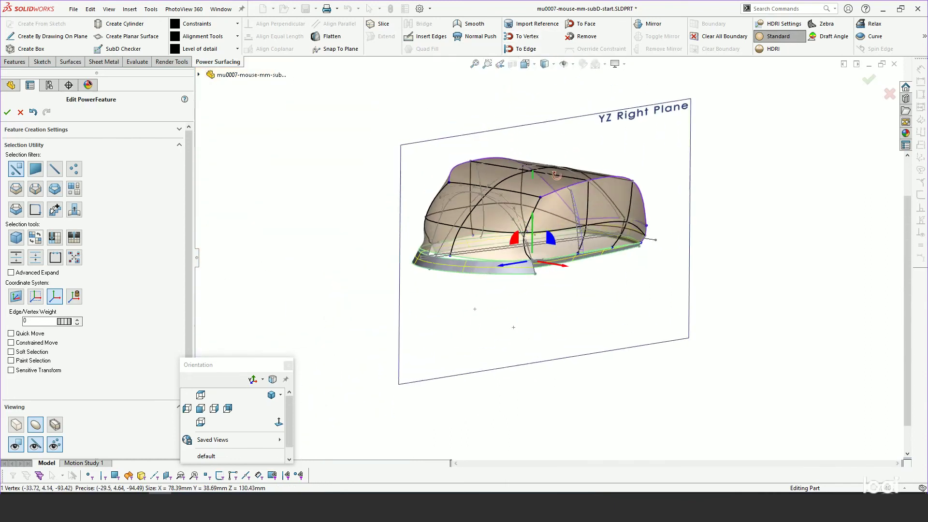
middle_click_drag(556, 175, 550, 212)
scroll(560, 227, "down", 5)
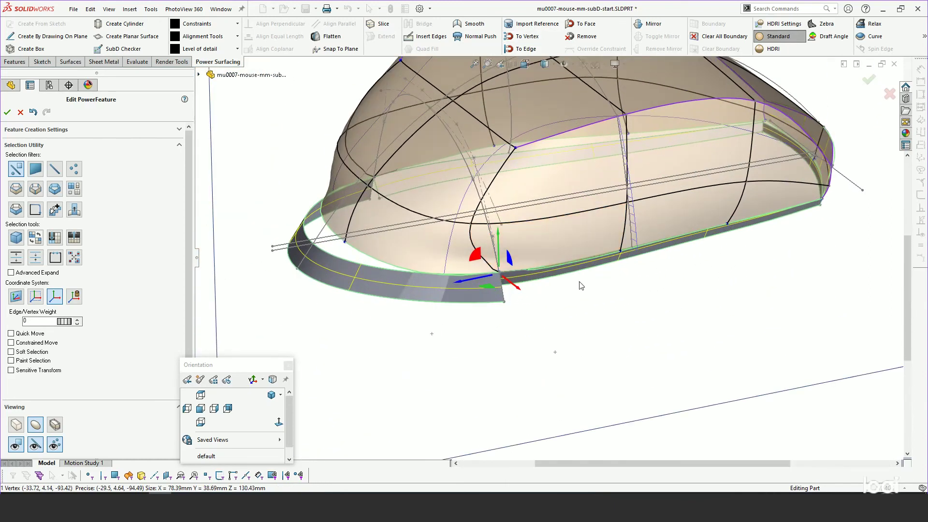
double_click(606, 255)
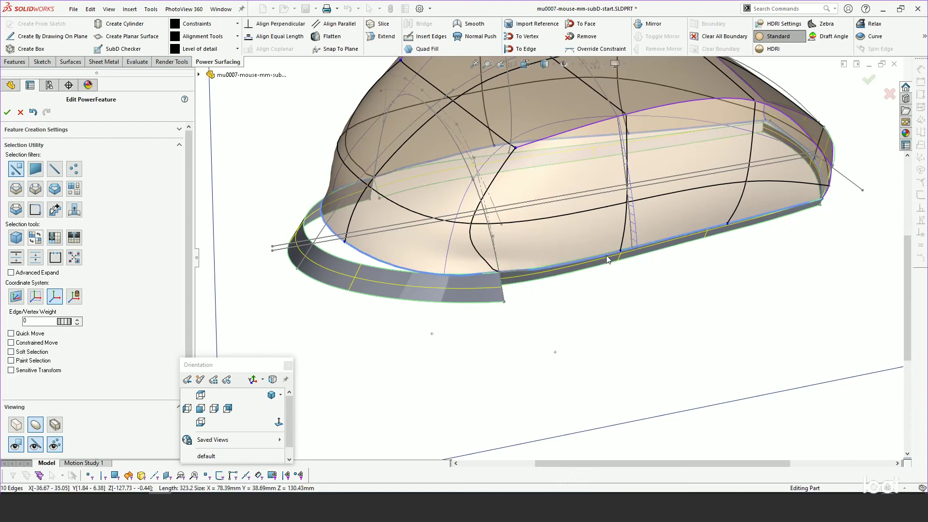
left_click(364, 257, "ctrl")
left_click(331, 231, "ctrl")
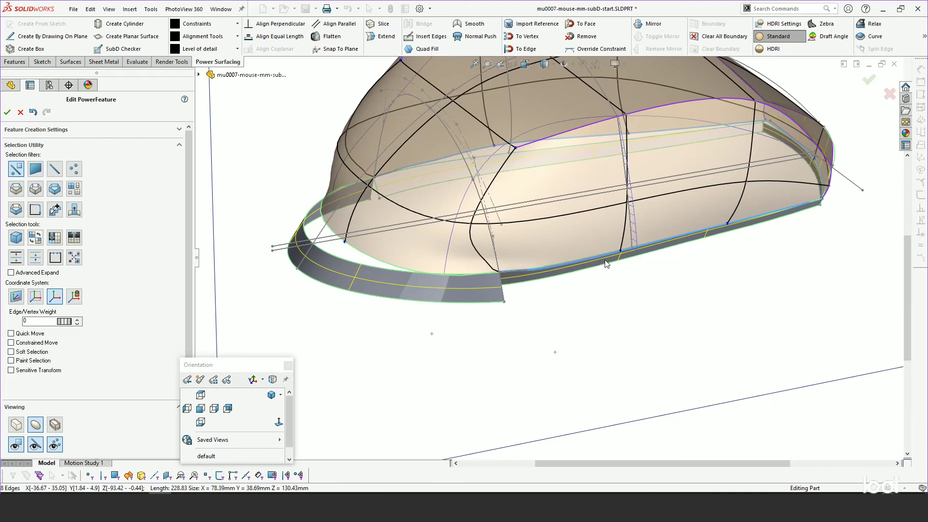
left_click(521, 49)
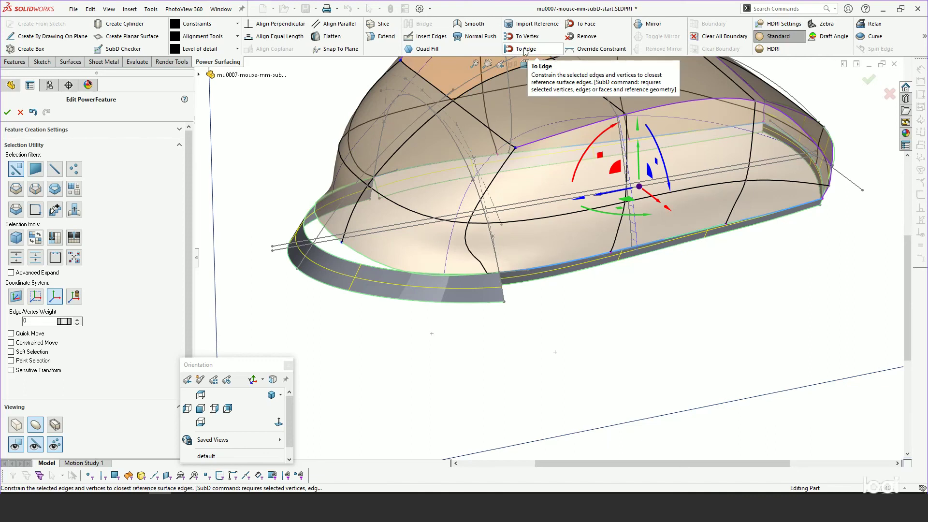
- Override the constraint on the eight side and front base edges with the tangency type No Tangency
middle_click_drag(598, 314, 476, 259)
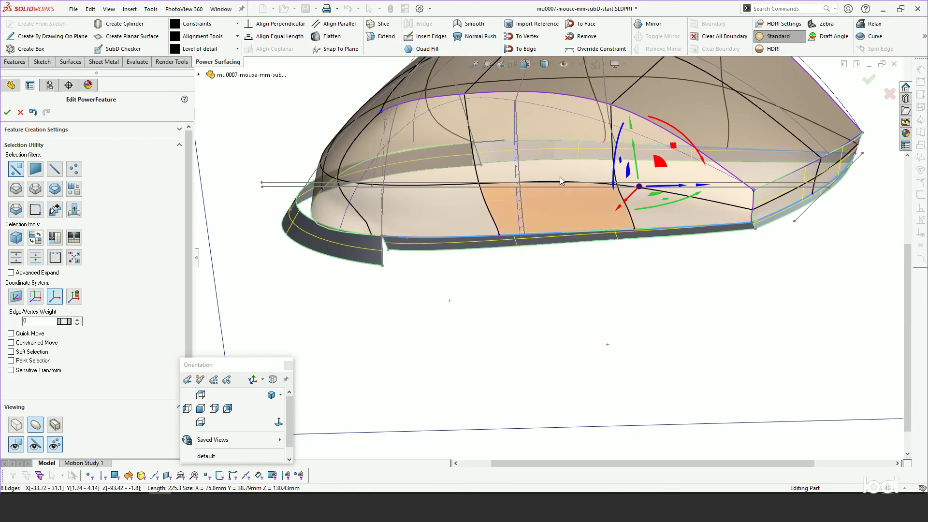
left_click(239, 25)
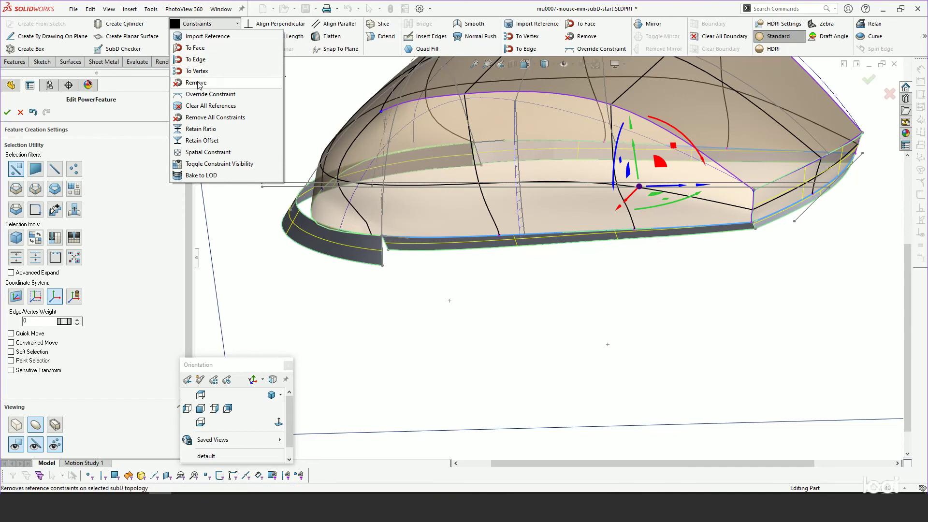
left_click(198, 95)
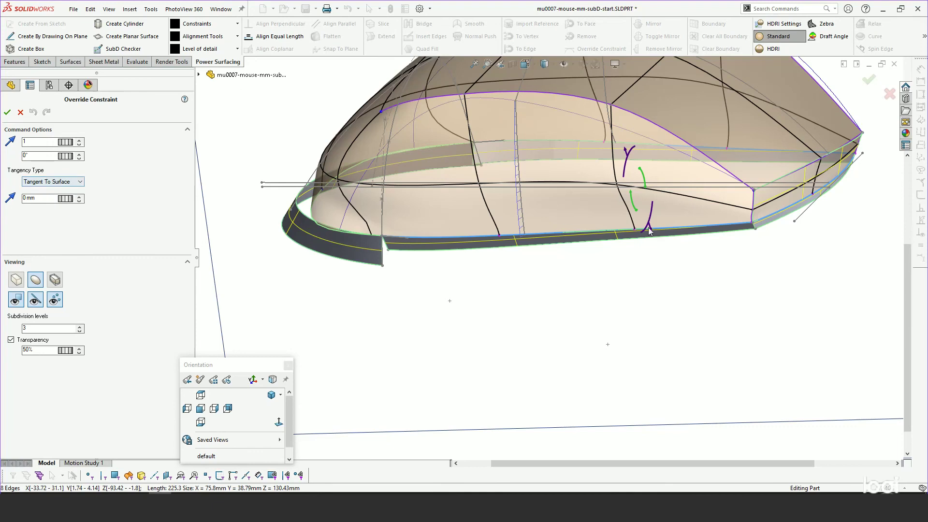
left_click(54, 186)
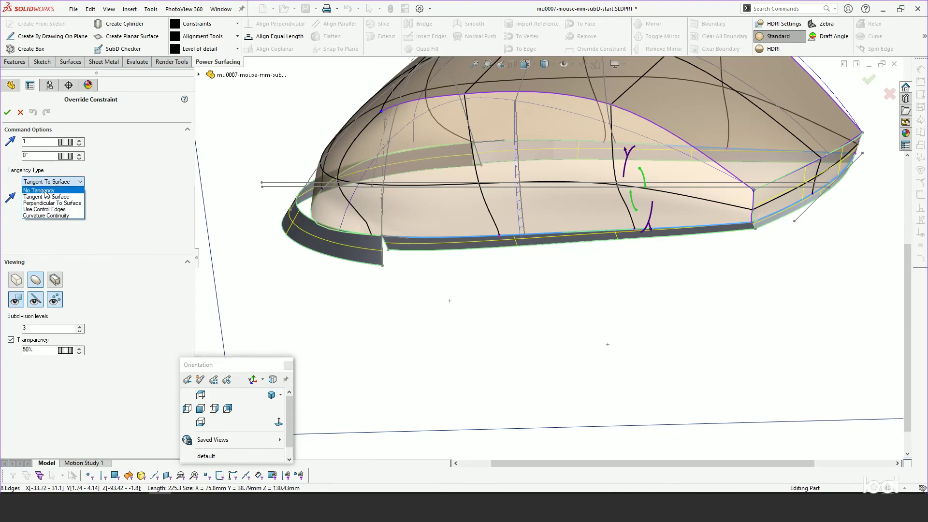
left_click(45, 191)
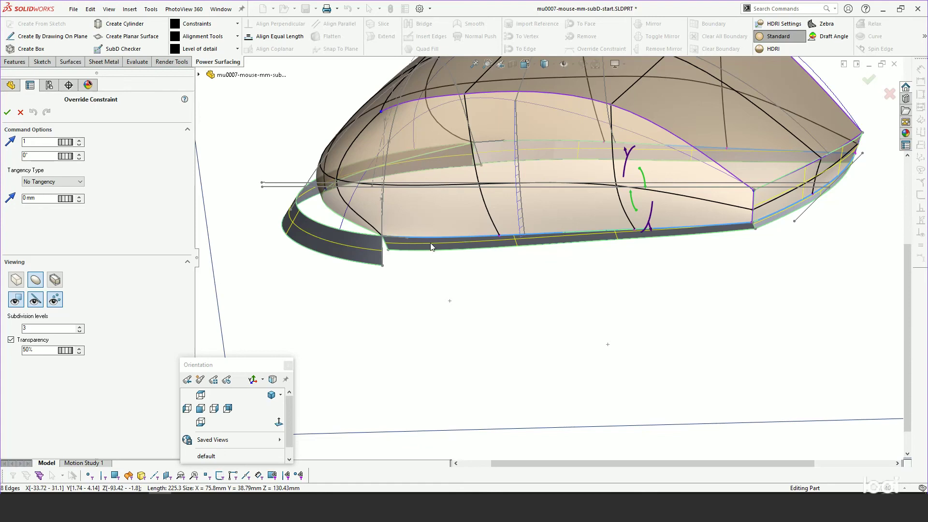
middle_click_drag(436, 242, 496, 265)
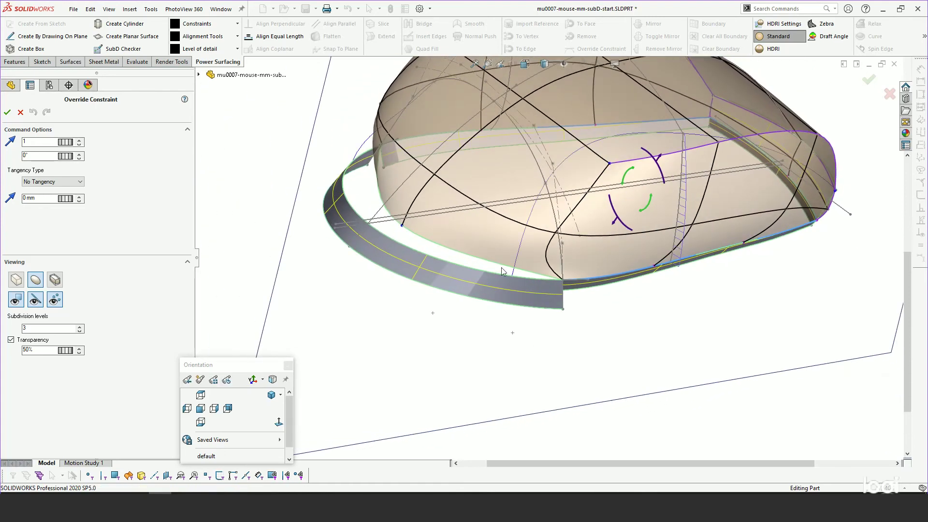
left_click(6, 113)
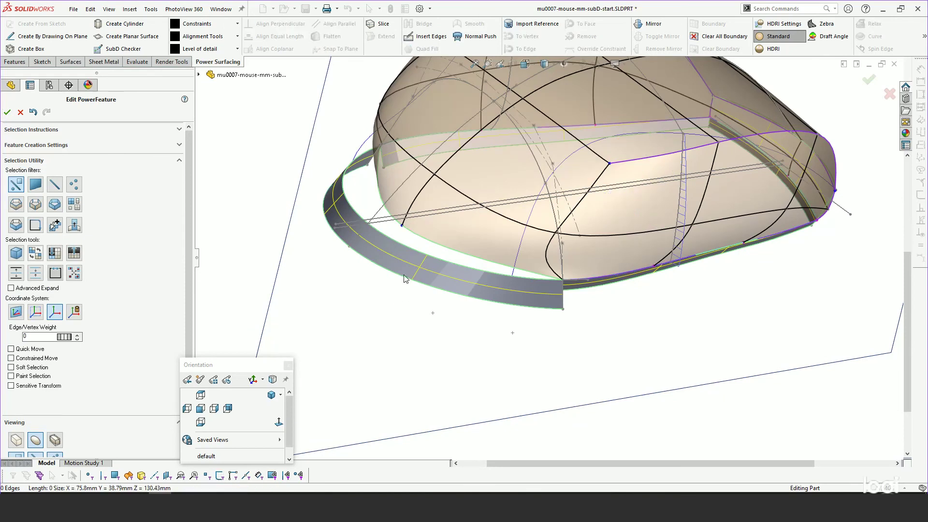
- Constrain the two rear base edges to the top edge of the rear perimeter reference face
left_click(418, 240)
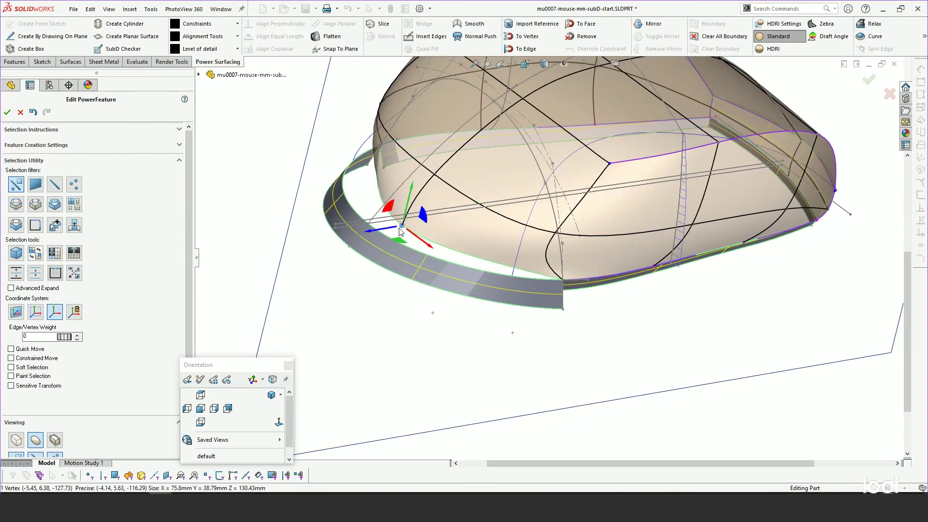
left_click(350, 237)
middle_click_drag(349, 238, 404, 269)
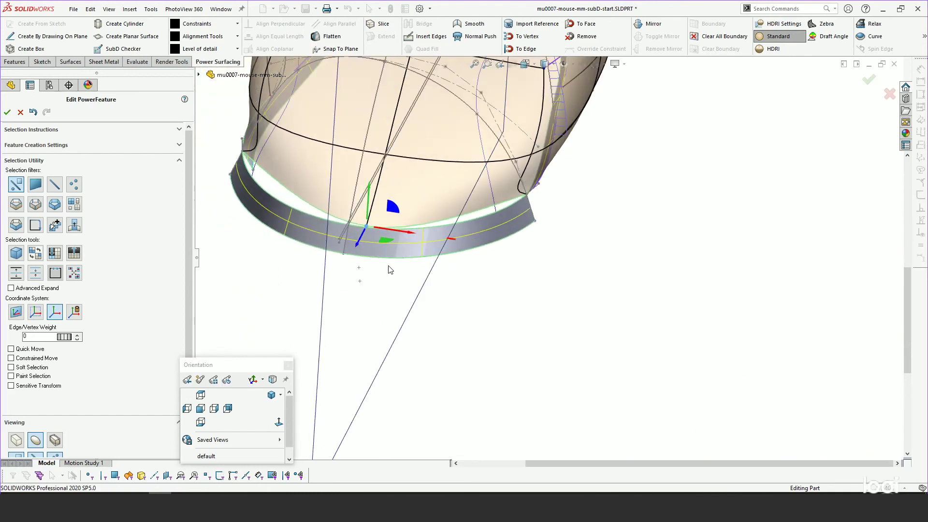
left_click(298, 201)
left_click(439, 221, "ctrl")
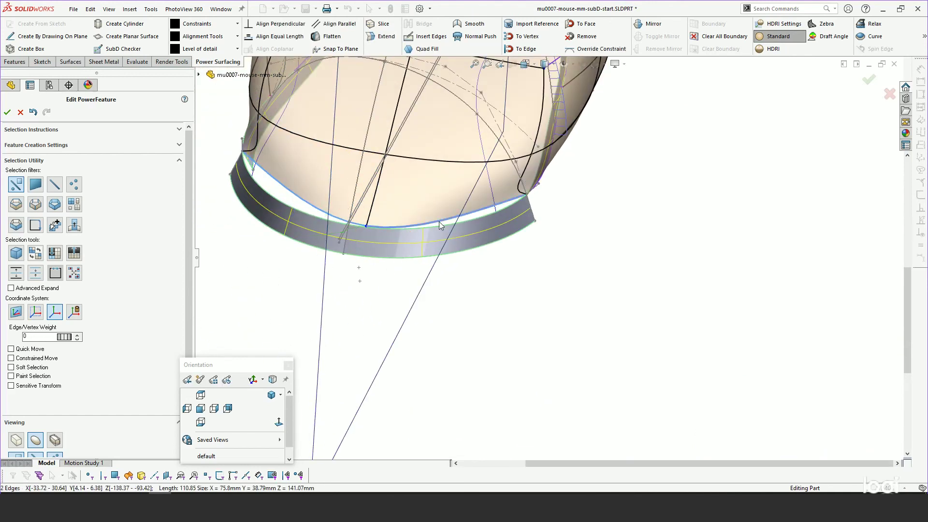
left_click(524, 49)
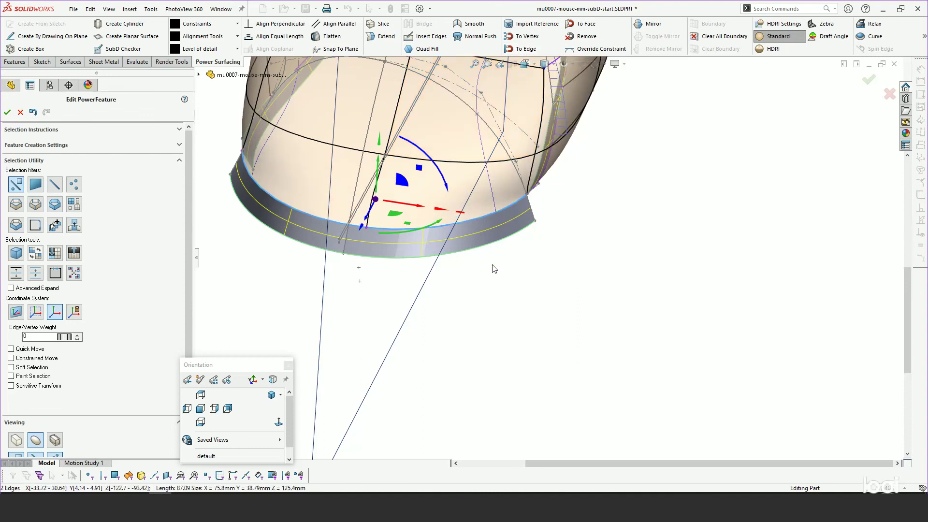
- Override the constraint on the two rear base edges with the tangency type Tangent To Surface
middle_click_drag(490, 264, 423, 216)
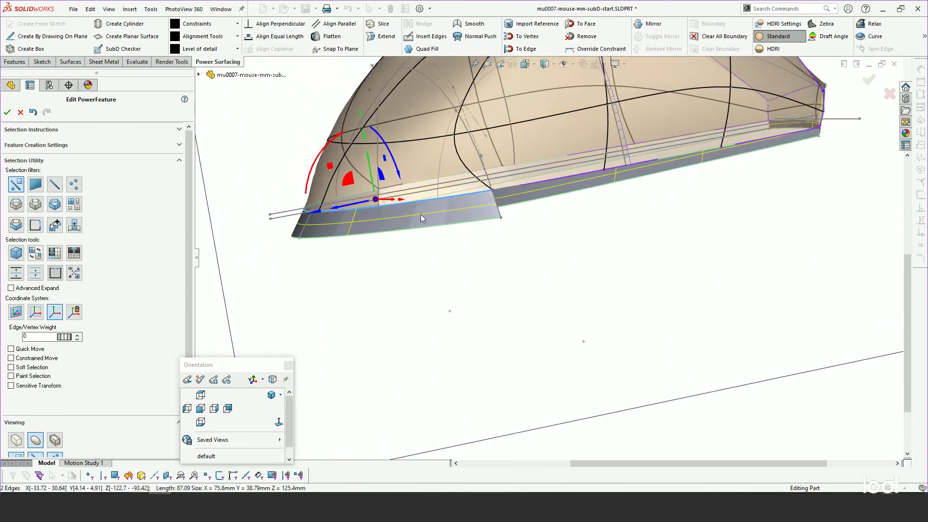
left_click(238, 24)
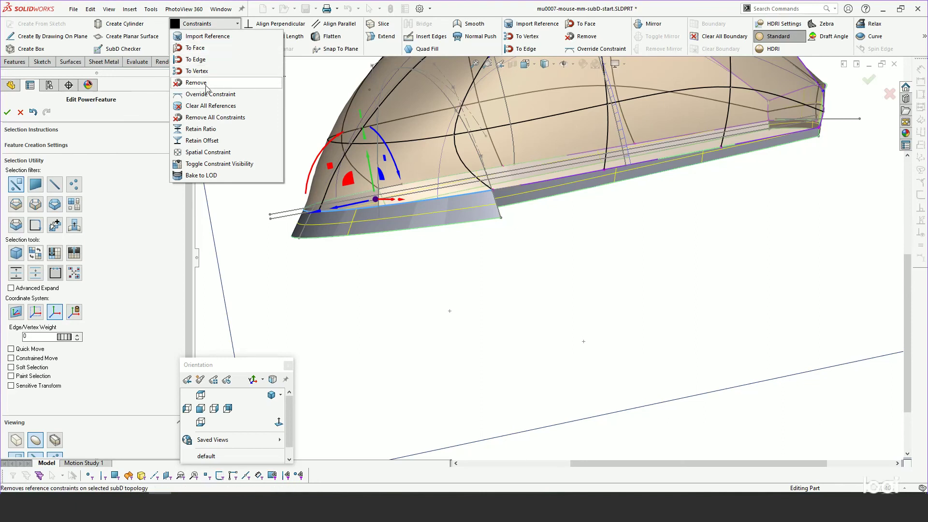
left_click(198, 99)
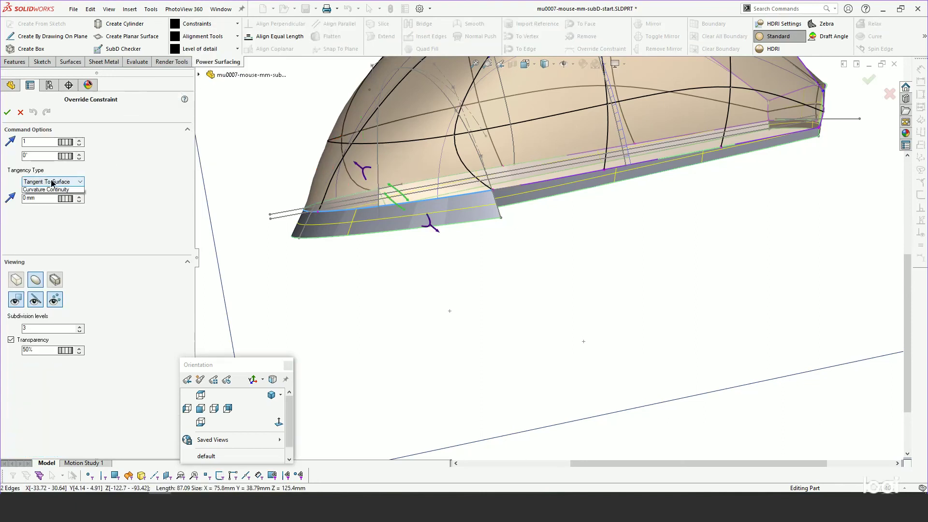
left_click(52, 182)
left_click(52, 181)
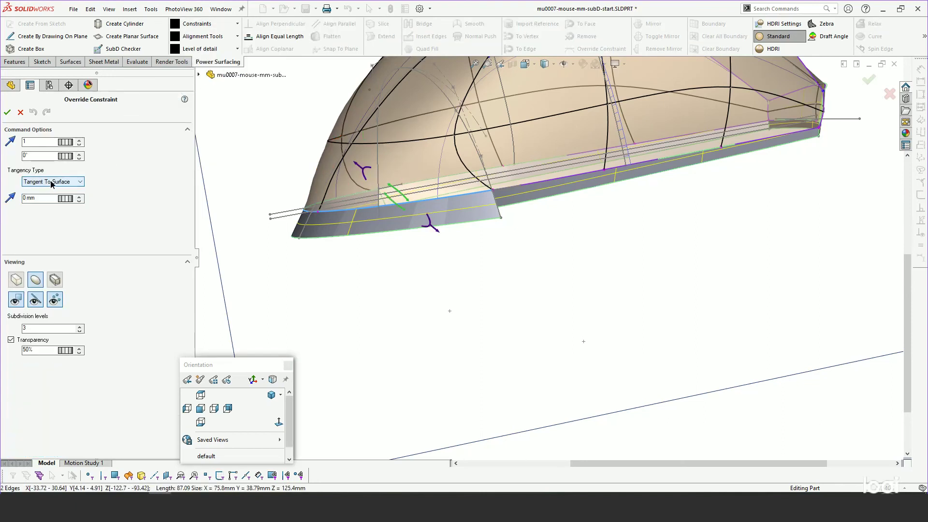
left_click(52, 181)
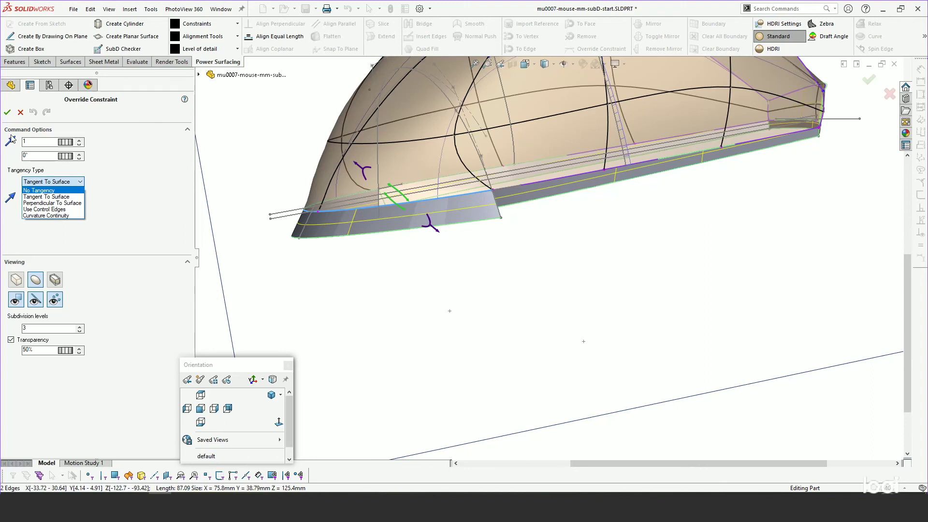
left_click(8, 118)
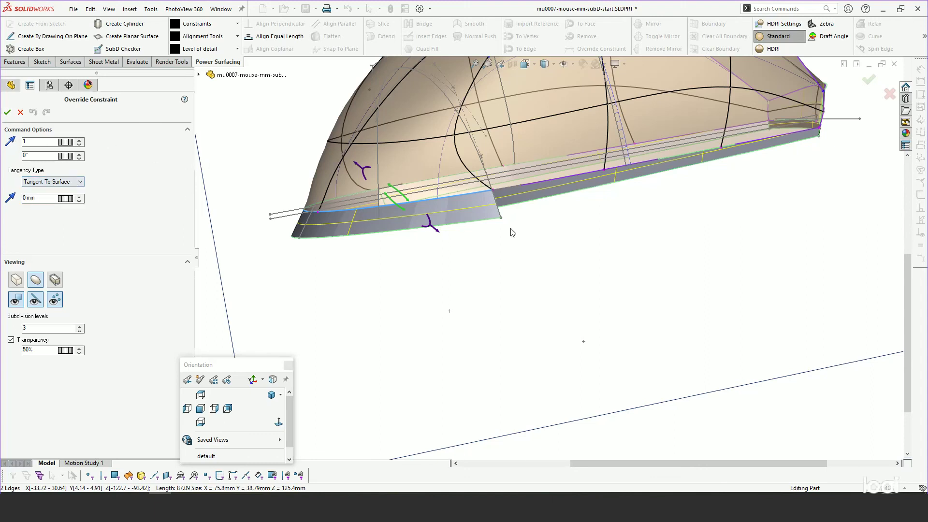
middle_click_drag(513, 232, 587, 152)
scroll(586, 153, "down", 5)
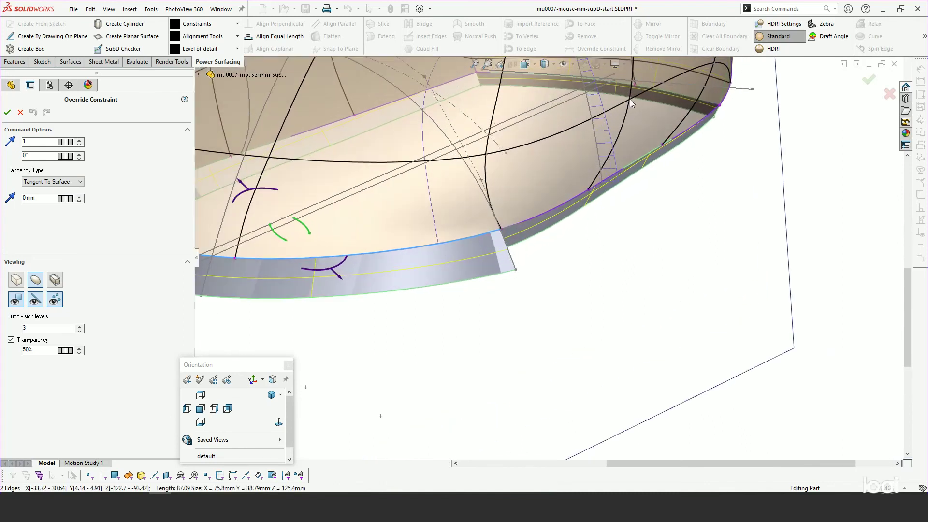
left_click(7, 112)
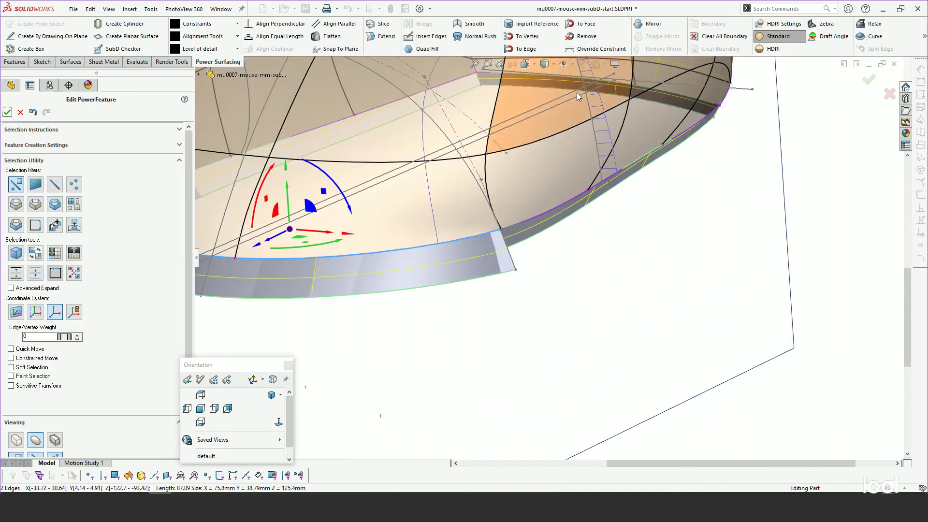
- Move the mid-height side vertex on the negative X side inward along X to about -27.7 mm
left_click(630, 99)
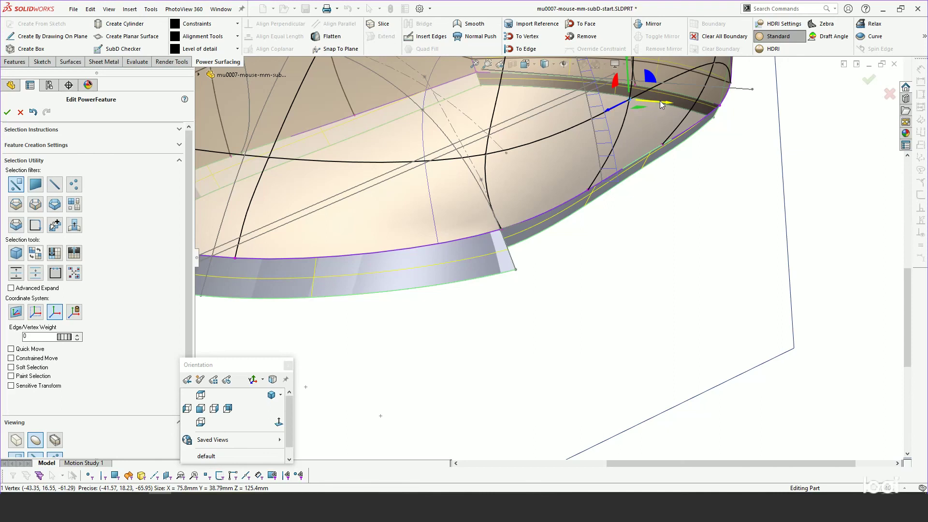
left_click_drag(660, 100, 569, 100)
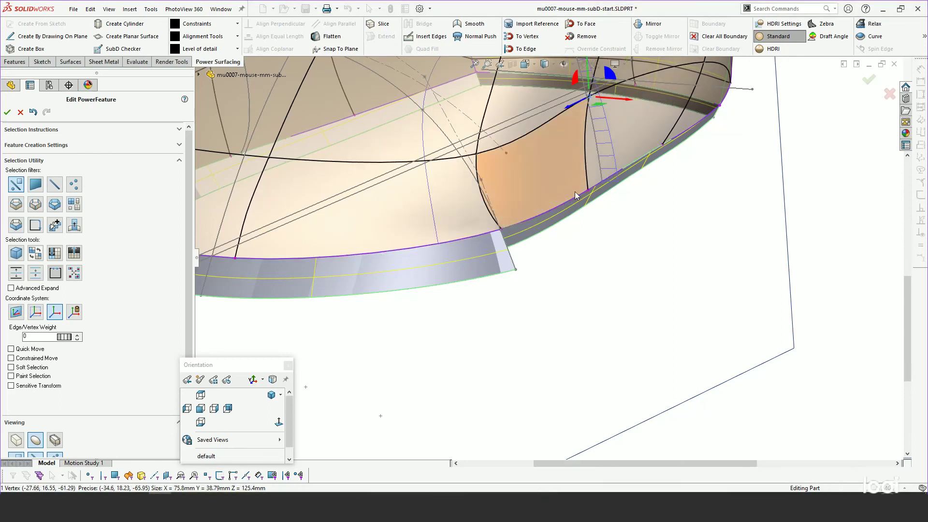
scroll(661, 122, "up", 3)
middle_click_drag(661, 122, 424, 287)
scroll(424, 287, "down", 3)
scroll(523, 277, "up", 3)
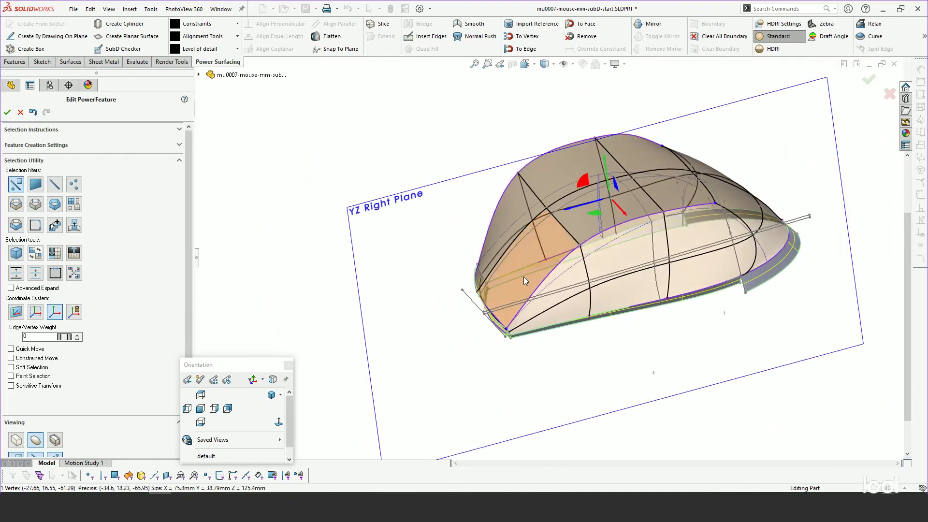
- Show the mouse-front-face-upper surface body to compare it with the front faces of the subdivision body
middle_click_drag(523, 277, 526, 230)
scroll(544, 248, "down", 6)
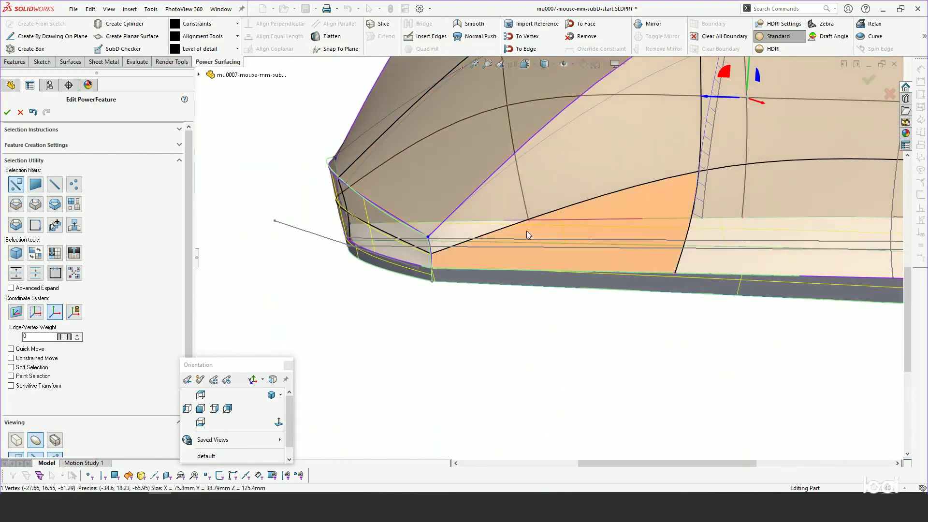
scroll(527, 230, "up", 3)
middle_click_drag(488, 196, 625, 205)
scroll(624, 202, "down", 3)
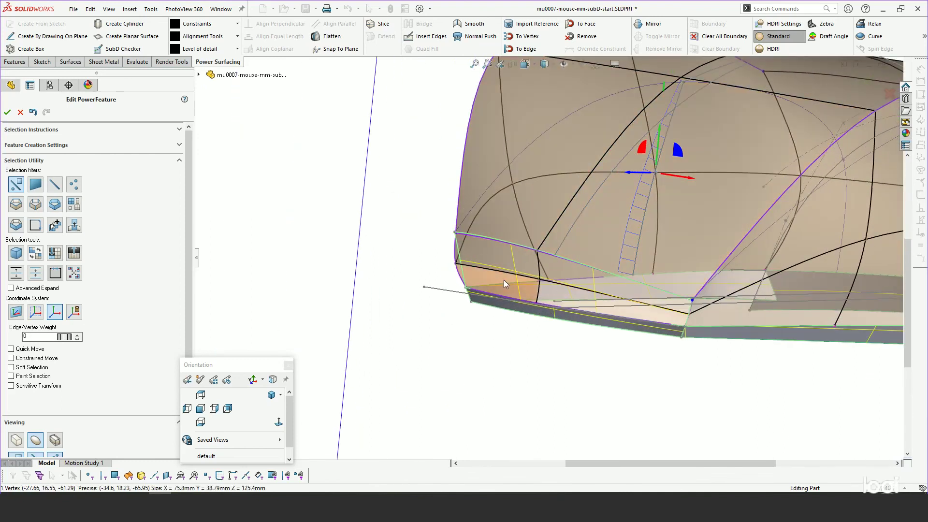
left_click(199, 75)
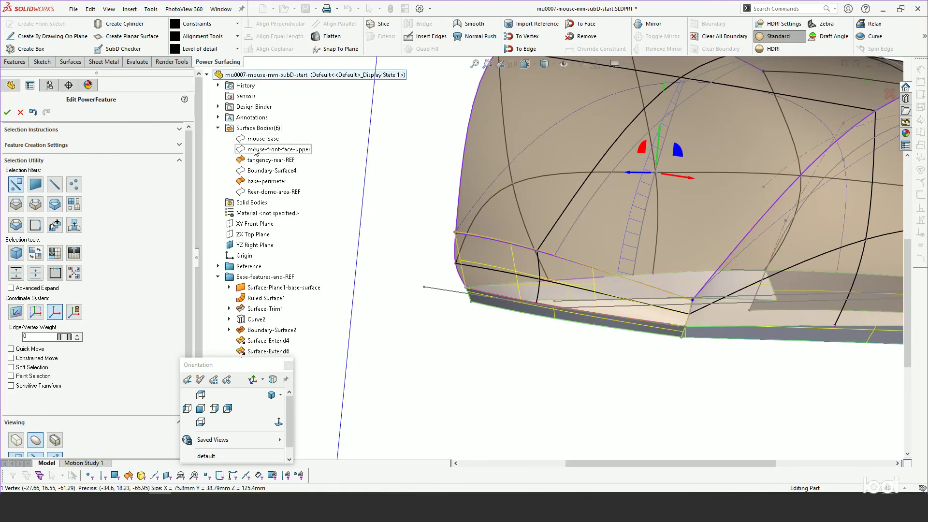
left_click(255, 150)
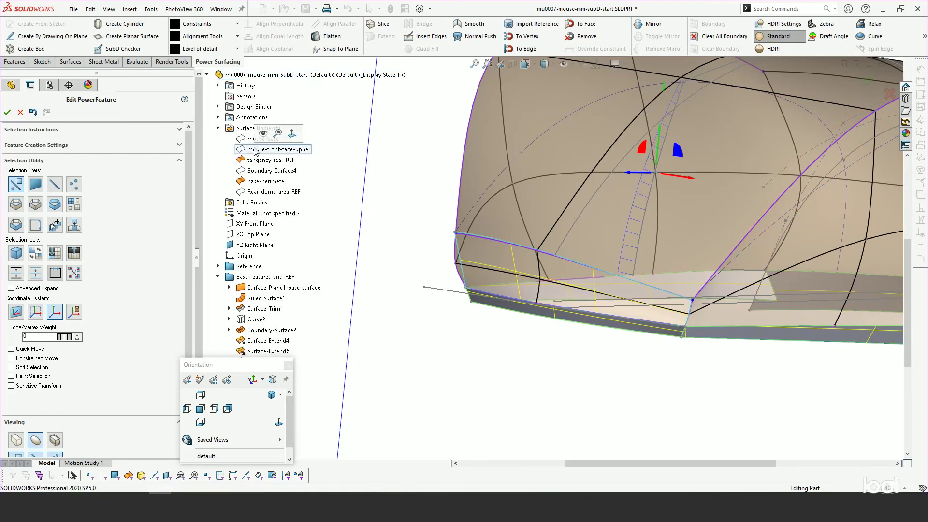
left_click(367, 202)
middle_click_drag(503, 295, 450, 304)
scroll(571, 338, "up", 5)
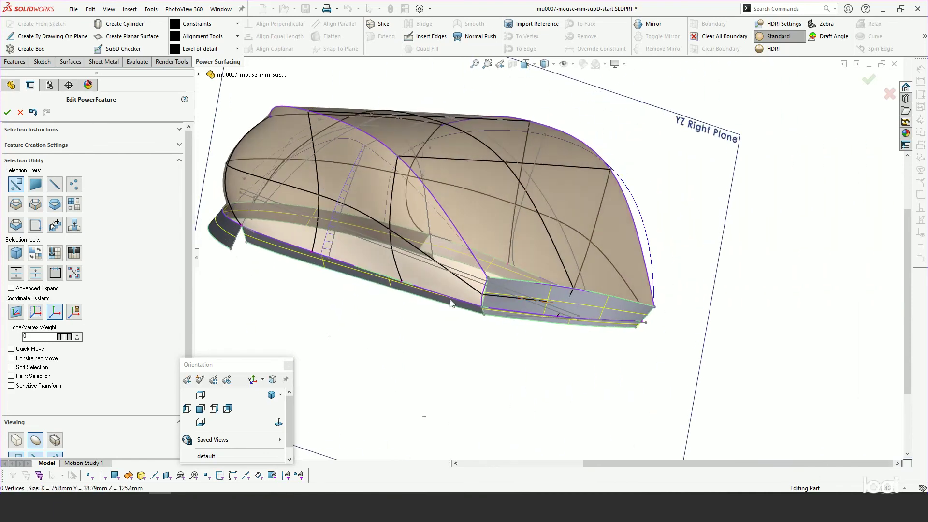
- Hide the mouse-front-face-upper surface body
scroll(520, 295, "down", 5)
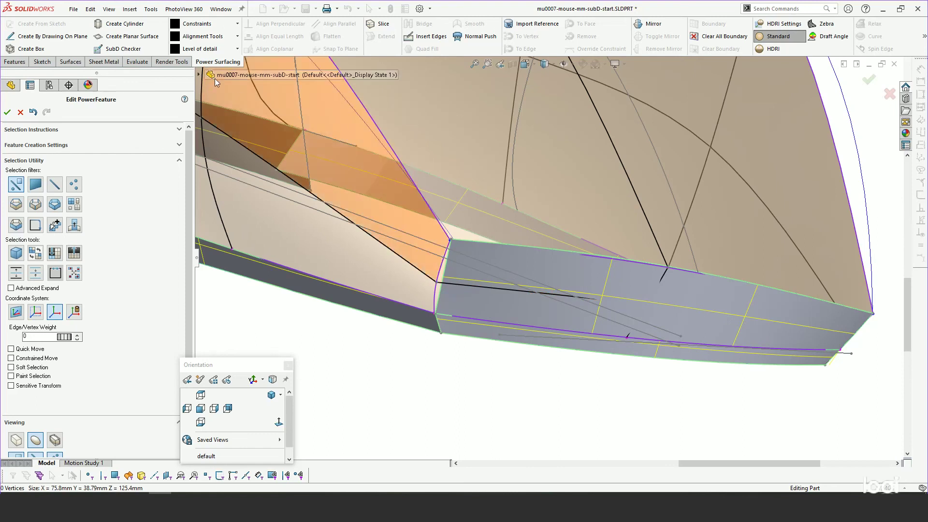
left_click(200, 74)
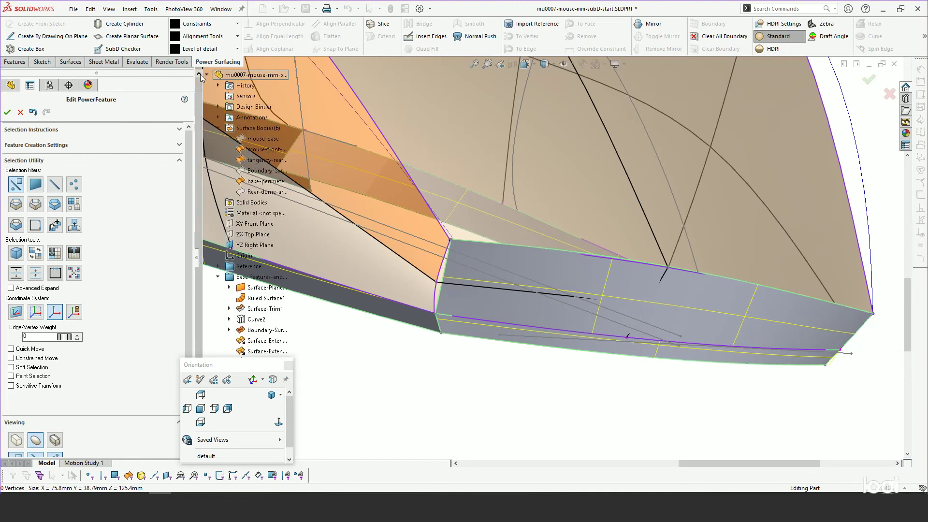
left_click(256, 150)
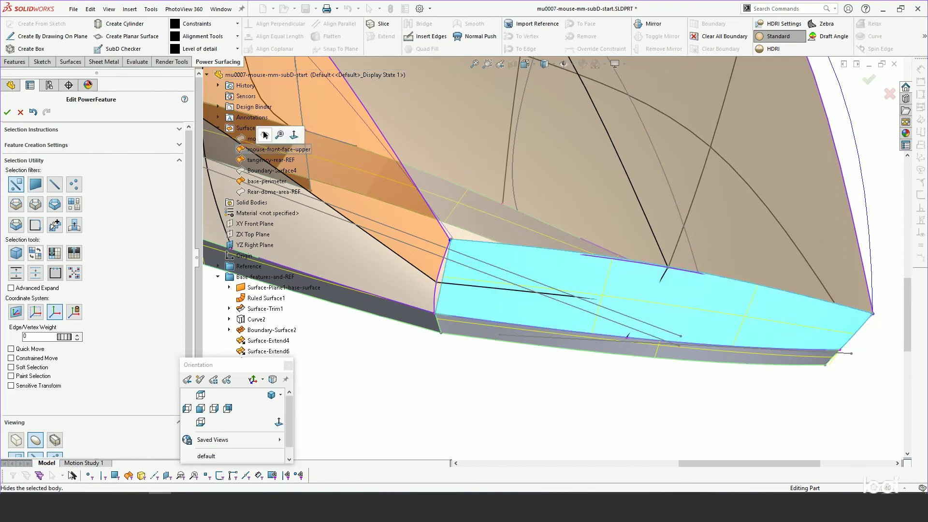
left_click(269, 136)
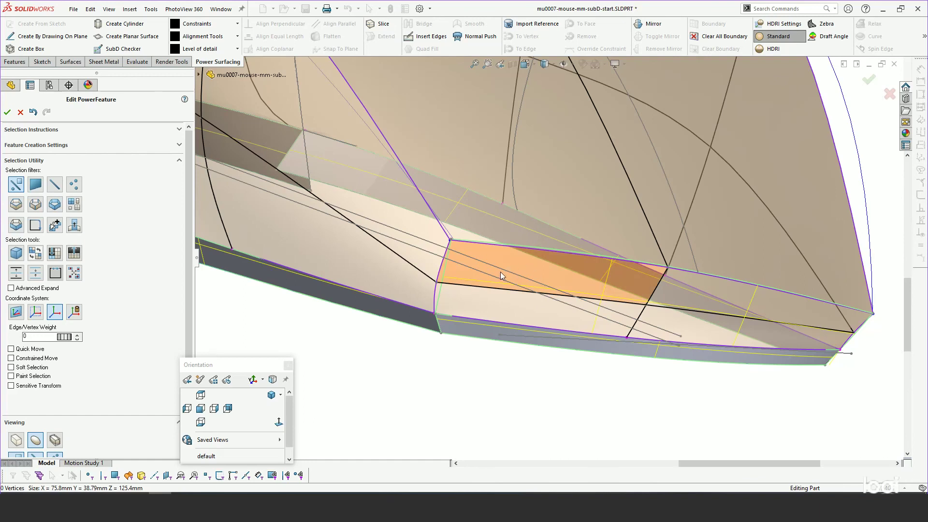
- Try to constrain the six vertices around the two upper front faces to the closest reference face
left_click(437, 283)
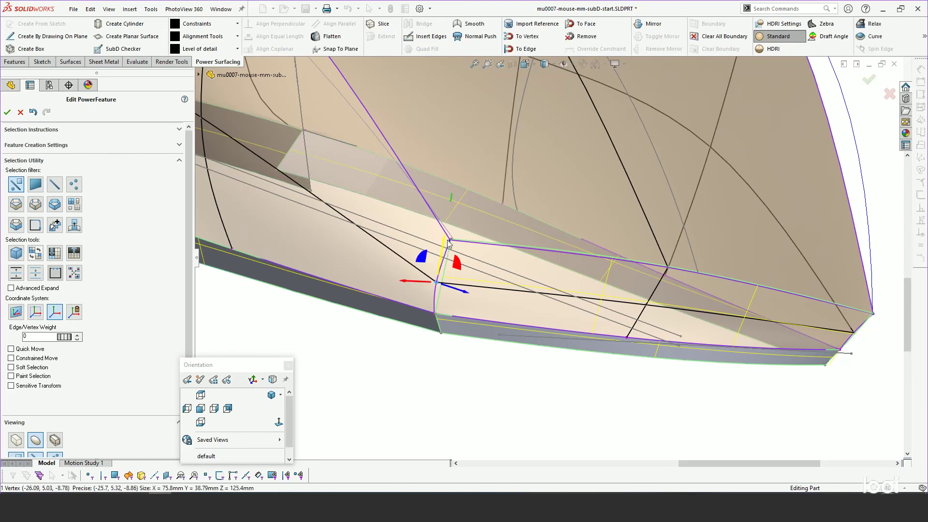
left_click(449, 240, "ctrl")
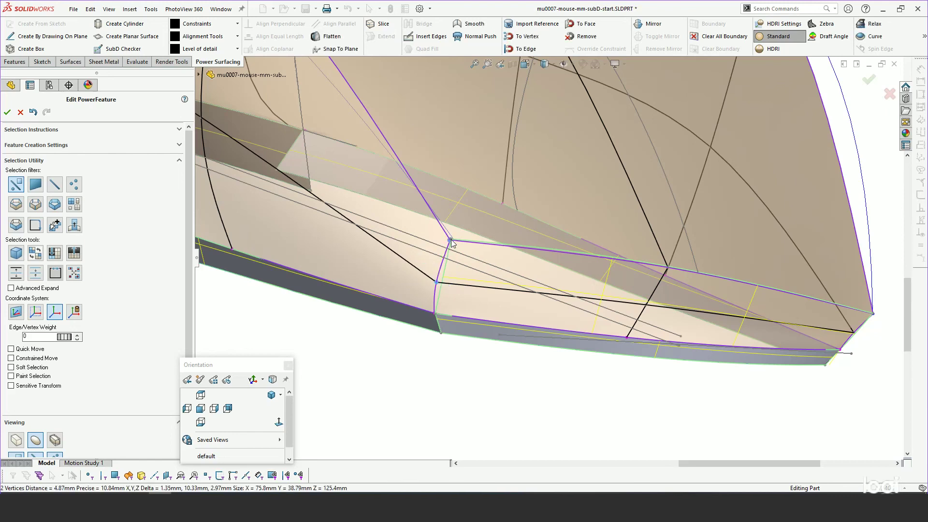
middle_click_drag(451, 242, 626, 298)
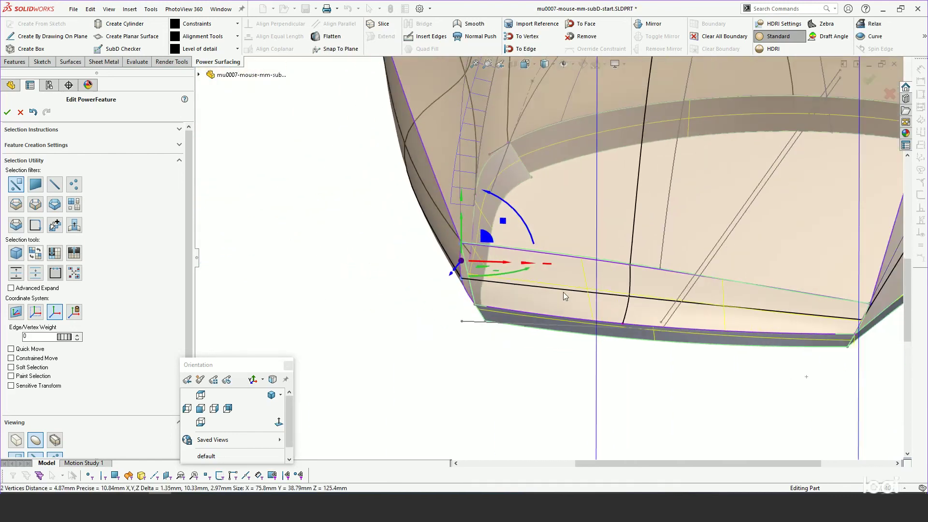
left_click(627, 296, "ctrl")
left_click(629, 265, "ctrl")
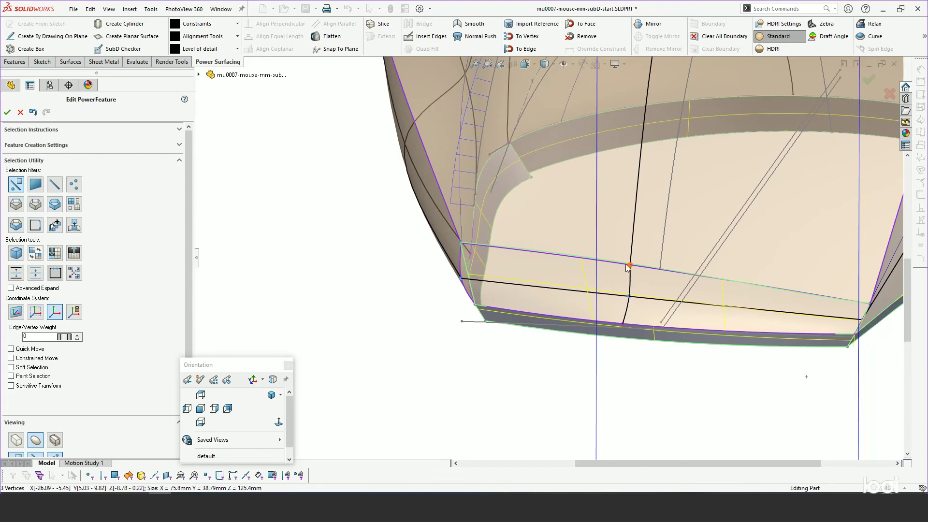
left_click(869, 304, "ctrl")
left_click(861, 319, "ctrl")
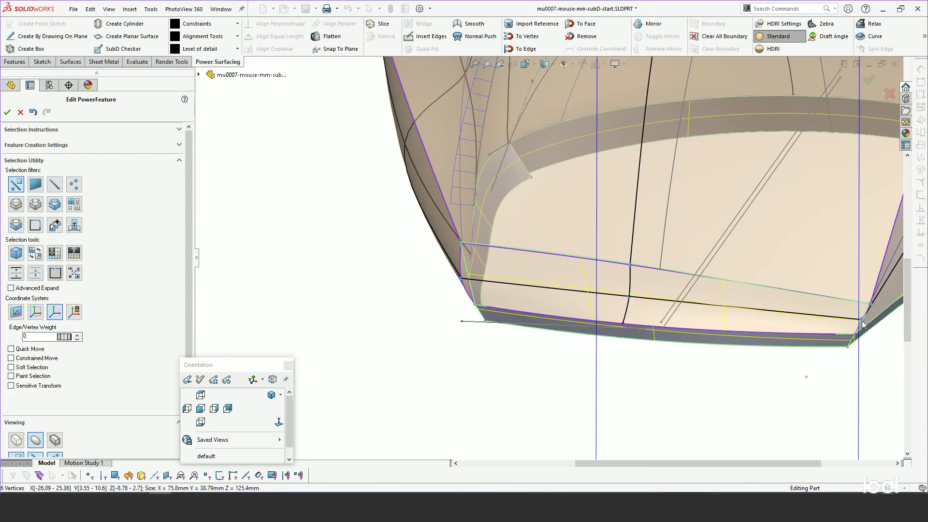
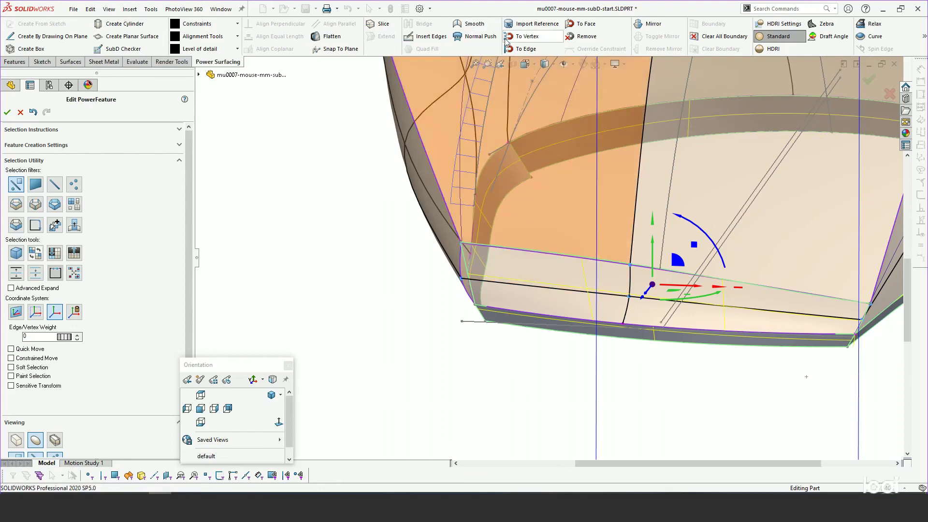
left_click(584, 30)
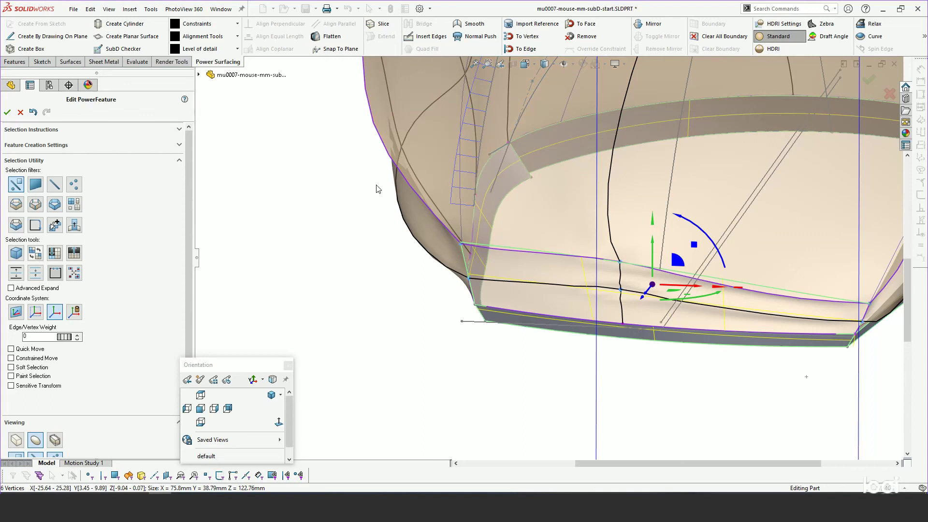
- Try to undo the face constraint on the six front vertices
key("ctrl+z")
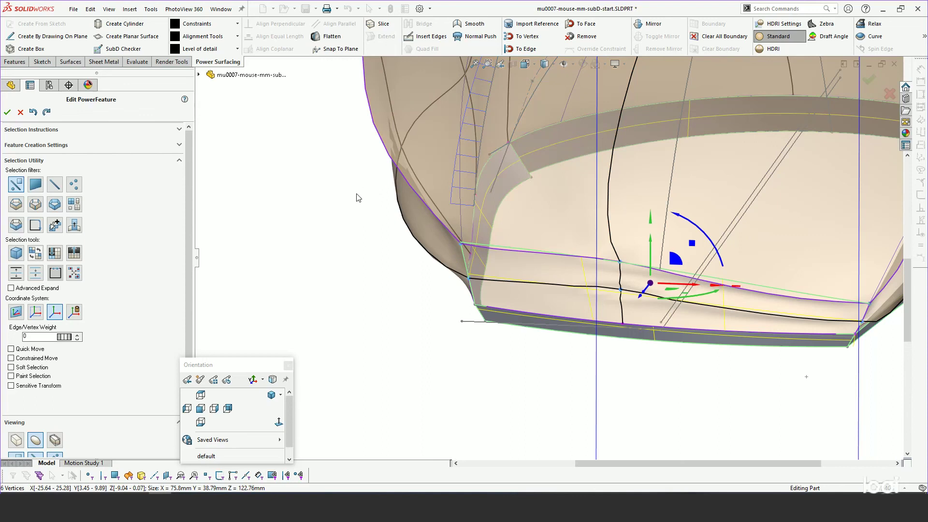
left_click(47, 112)
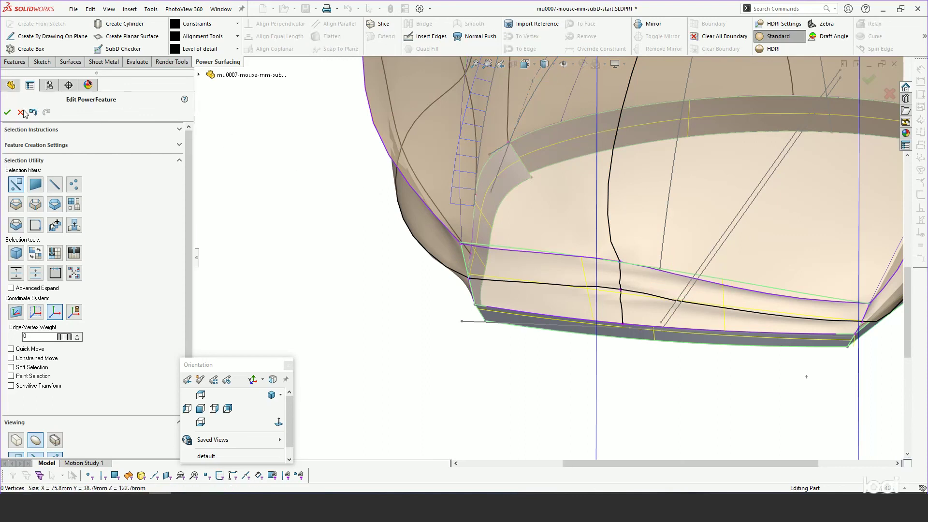
left_click(33, 114)
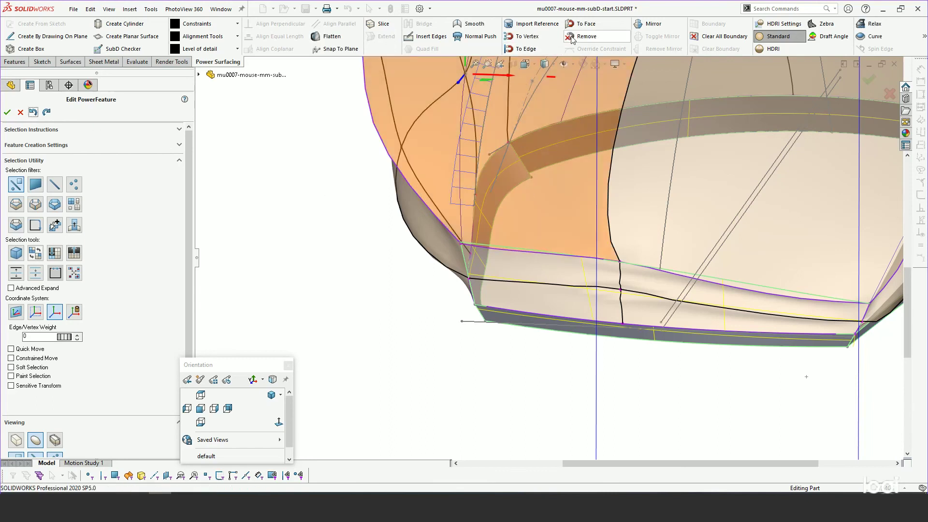
left_click(587, 38)
left_click(569, 265)
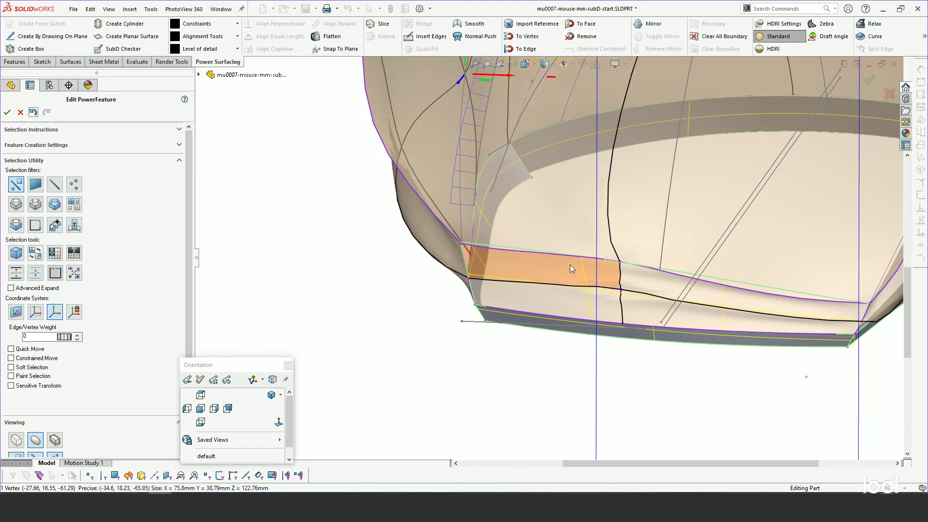
left_click(556, 256)
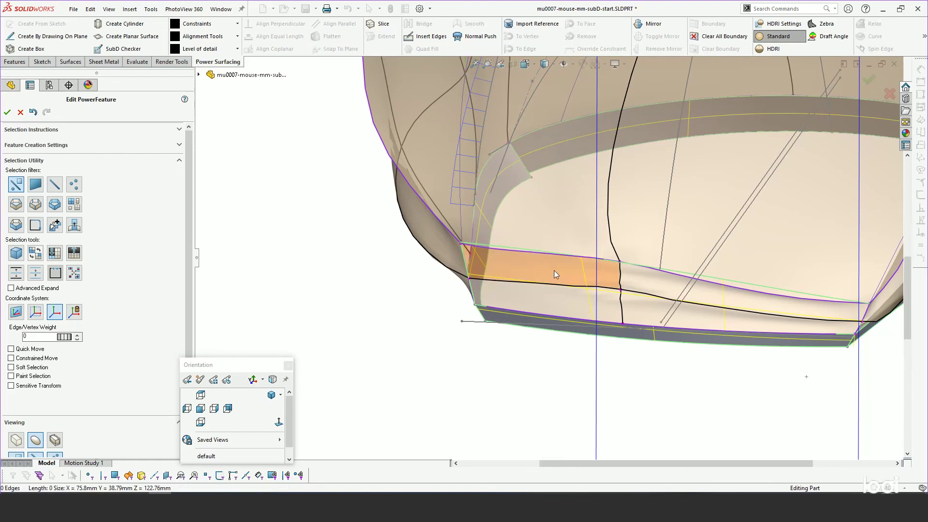
- Remove the reference constraints from the two upper and two lower front faces of the subdivision body
left_click(554, 271)
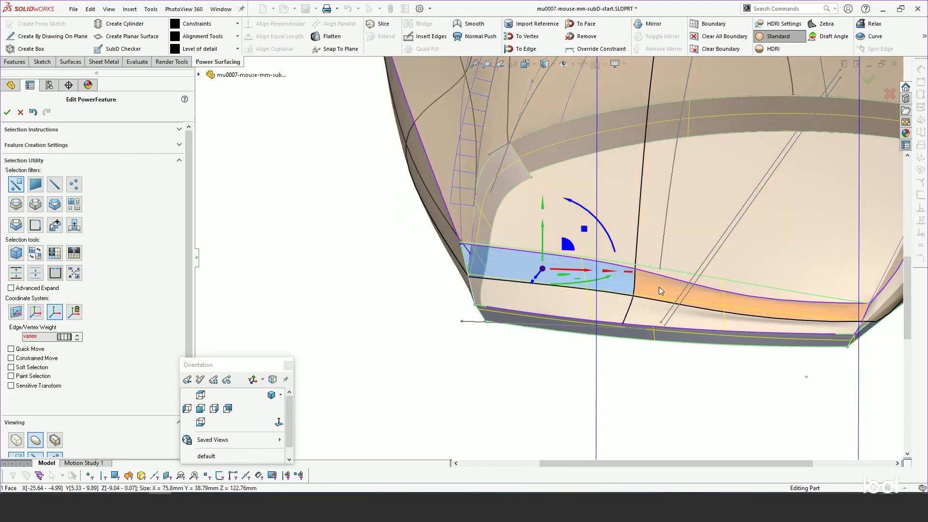
left_click(548, 362)
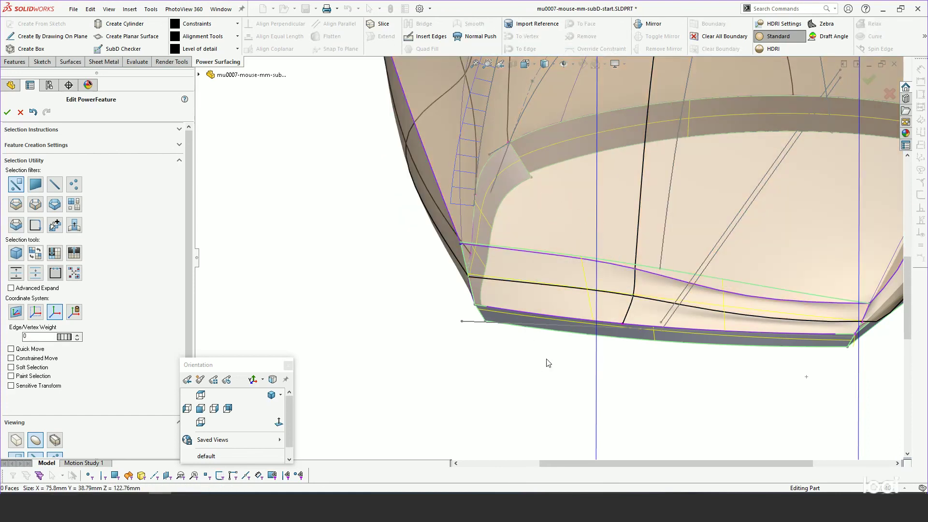
left_click(652, 287)
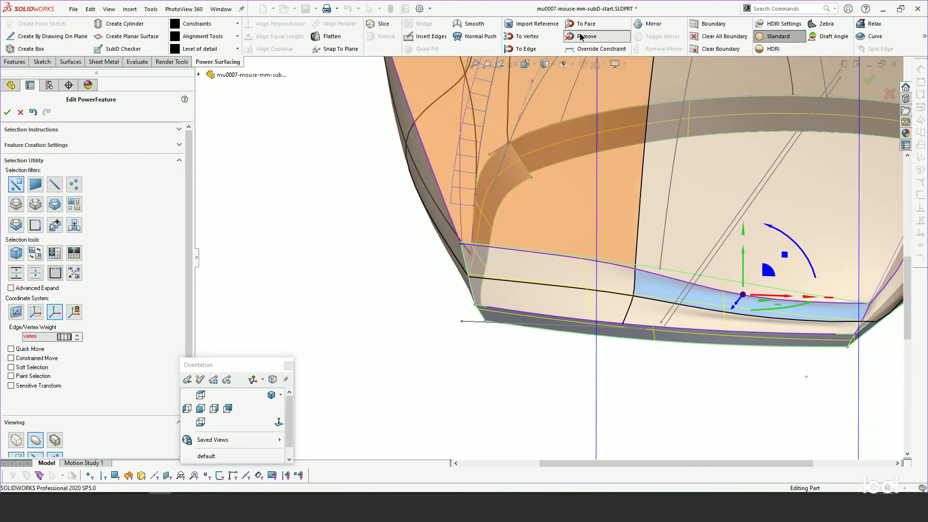
left_click(500, 355)
left_click(556, 302)
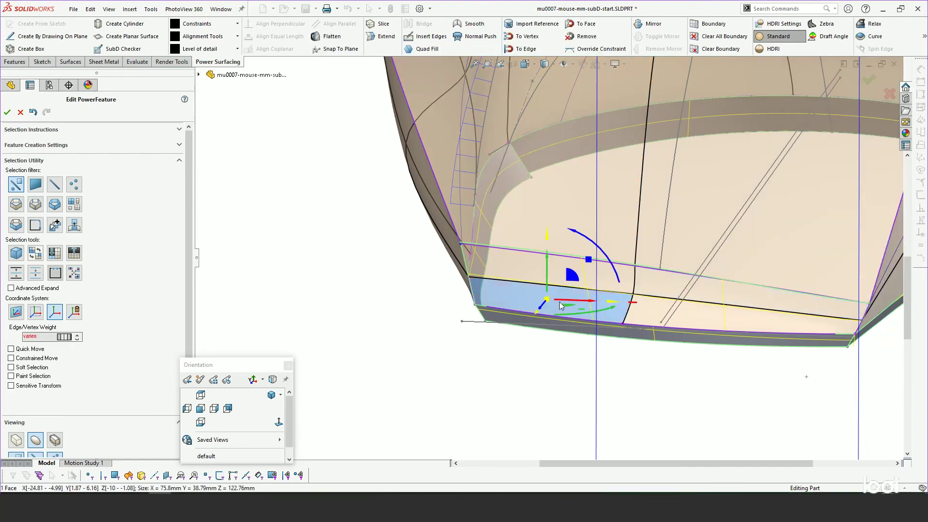
left_click(648, 306, "ctrl")
left_click(585, 38)
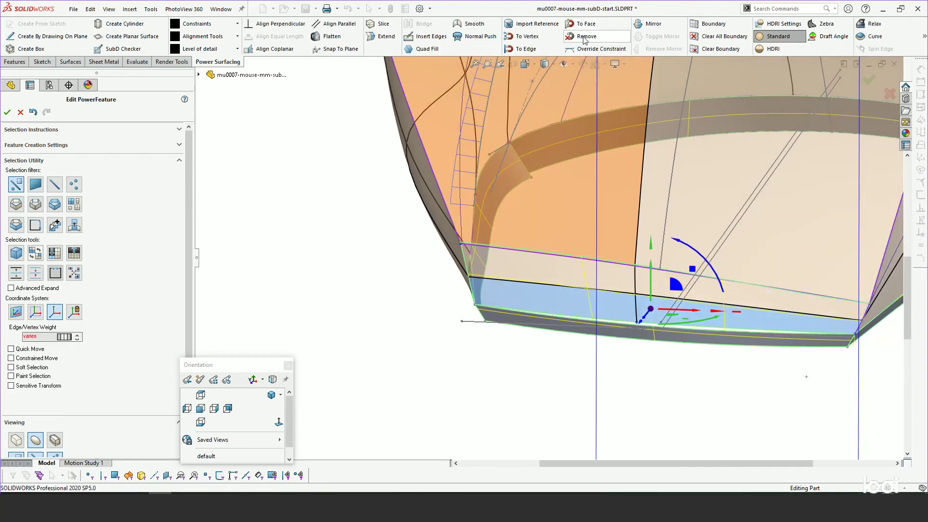
- Constrain the two upper front edges to the closest reference surface edges
left_click(566, 257)
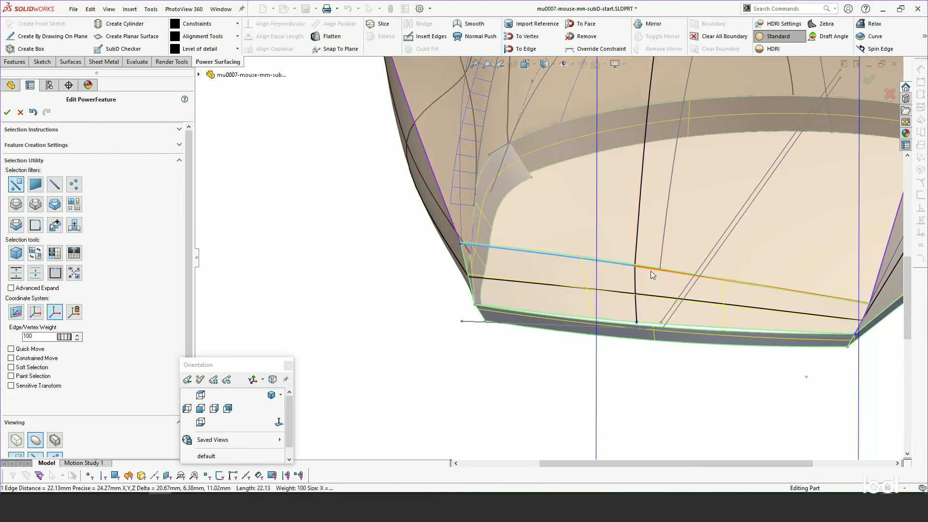
left_click(650, 271, "ctrl")
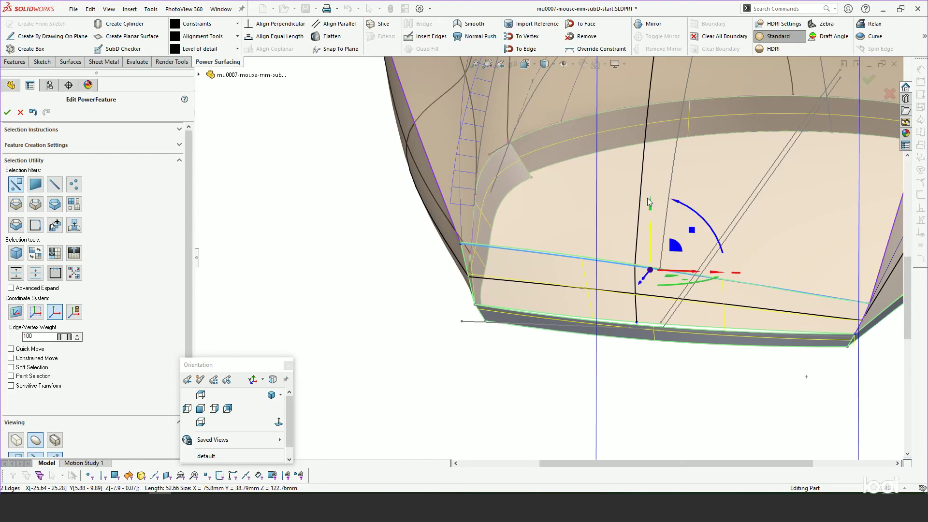
left_click(527, 52)
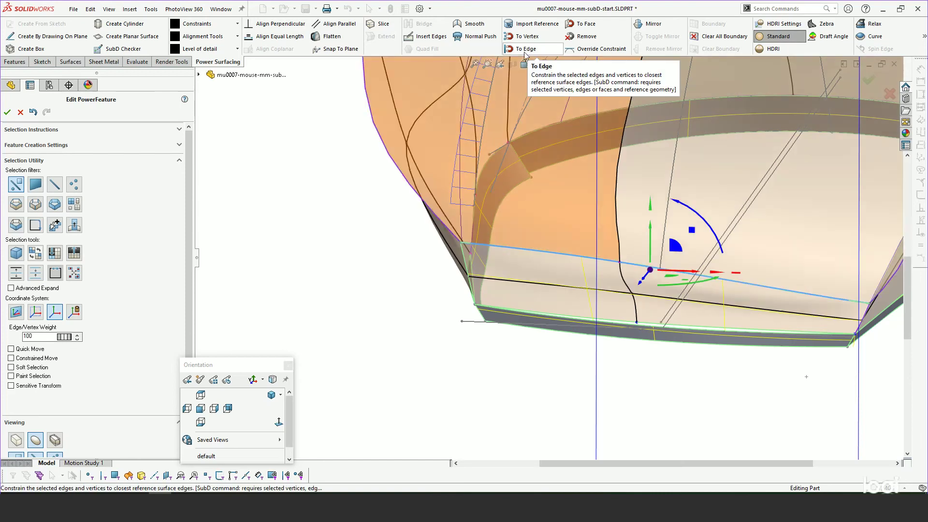
middle_click_drag(562, 290, 634, 279)
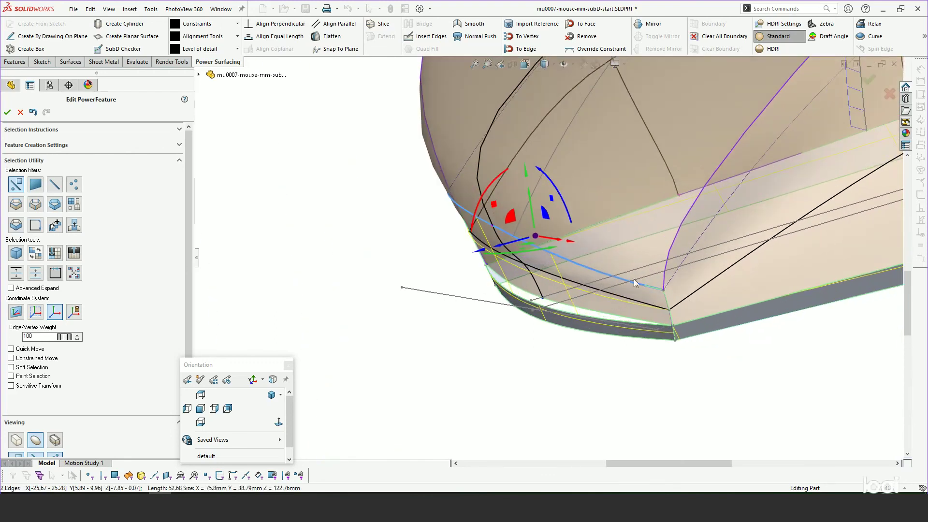
- Override the constraint on the two upper front edges with the tangency type No Tangency
left_click(234, 25)
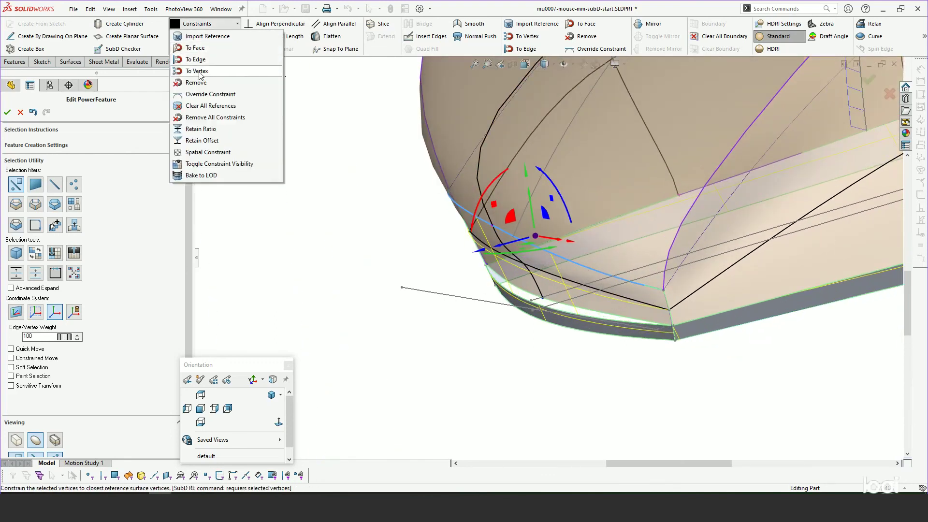
left_click(199, 95)
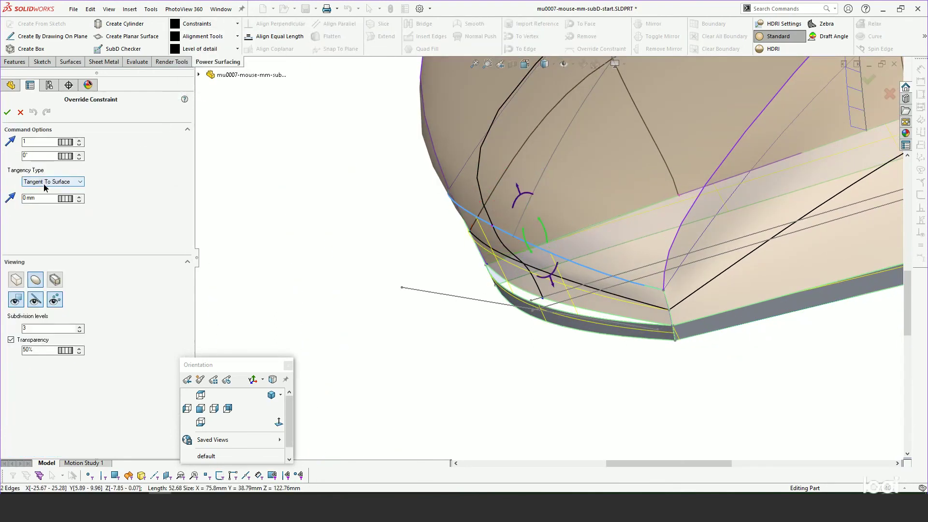
left_click(47, 182)
left_click(42, 192)
scroll(410, 251, "up", 3)
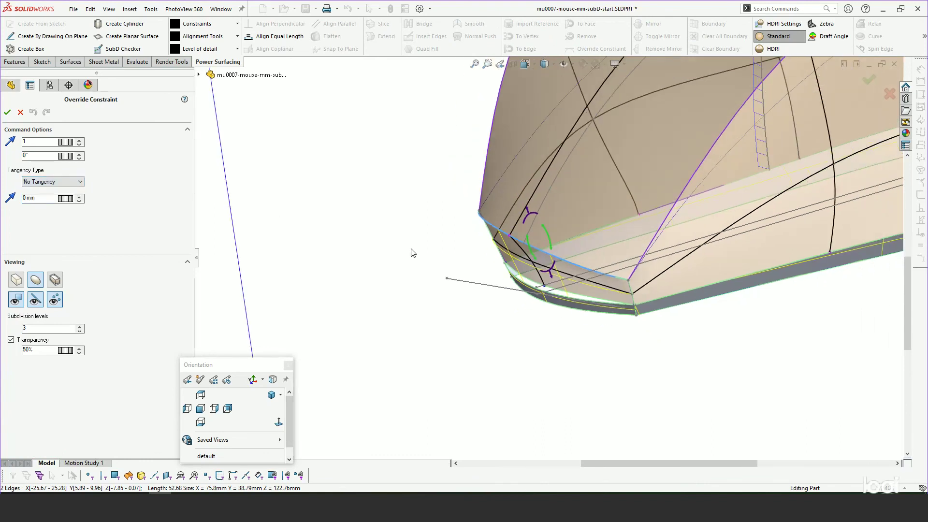
middle_click_drag(410, 251, 363, 220)
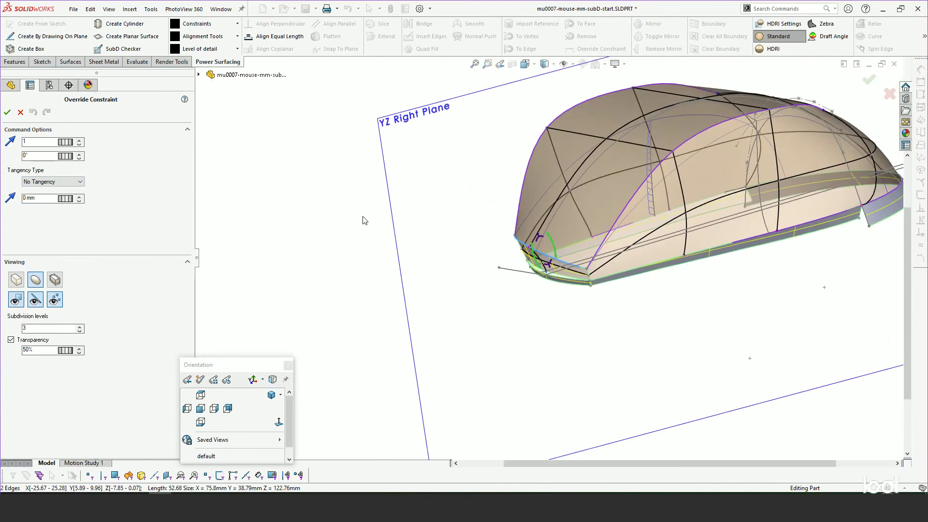
left_click(7, 112)
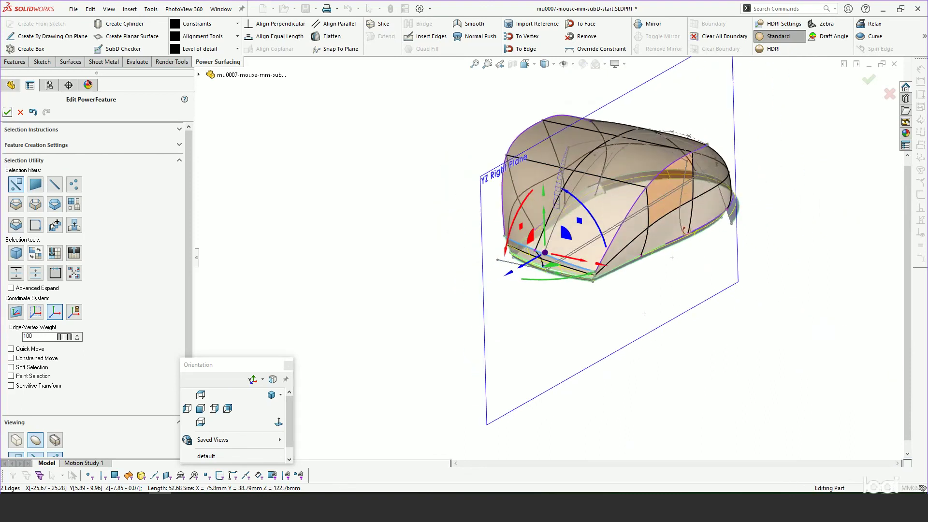
- Set the edge weight to 30 for the three upper side edges running from the front corner toward the rear
middle_click_drag(580, 242, 386, 242)
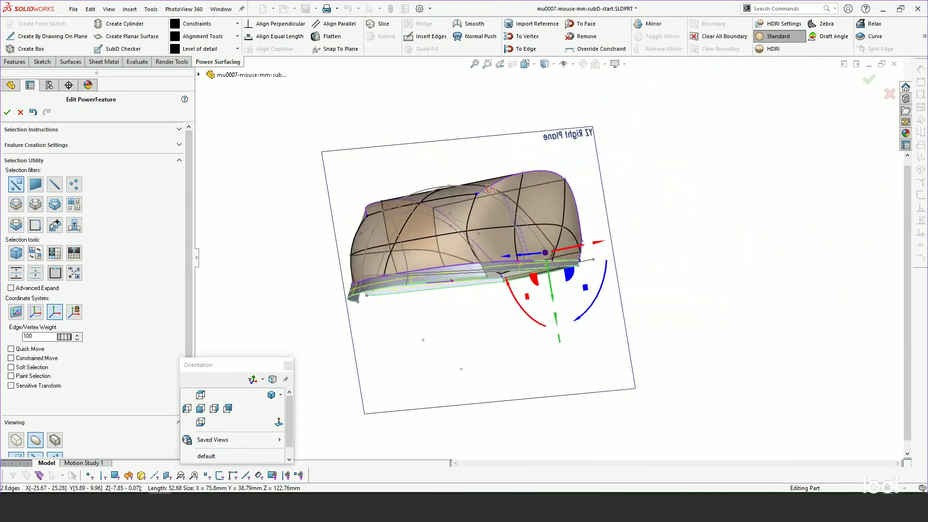
middle_click_drag(490, 189, 293, 244)
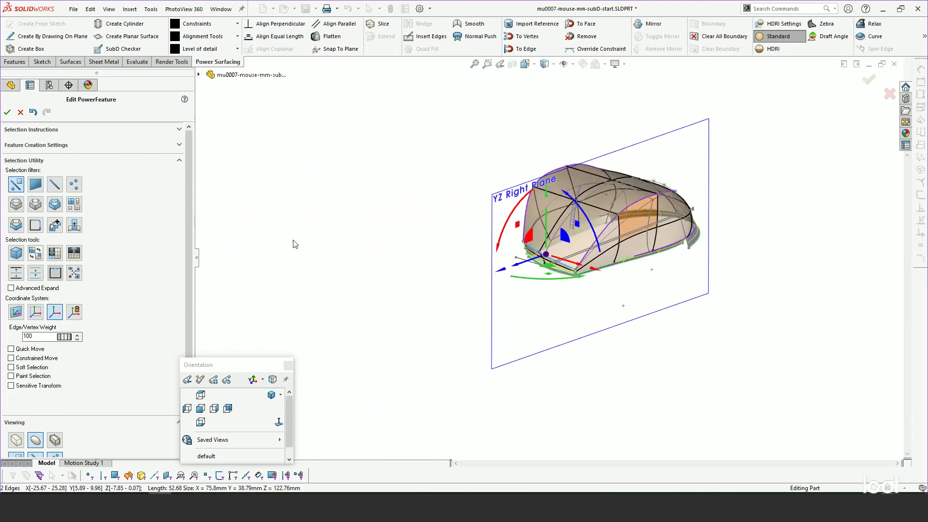
scroll(674, 218, "down", 5)
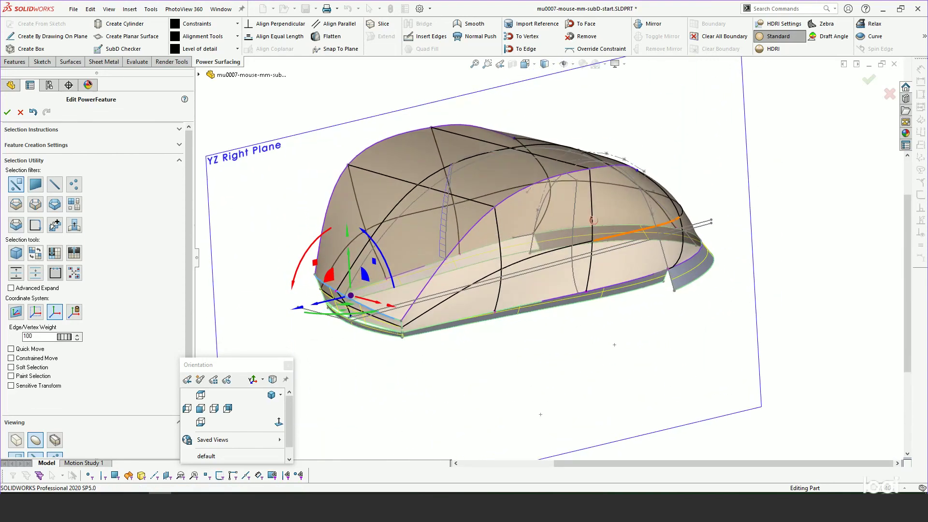
middle_click_drag(592, 220, 529, 228)
left_click(602, 235)
scroll(526, 225, "down", 2)
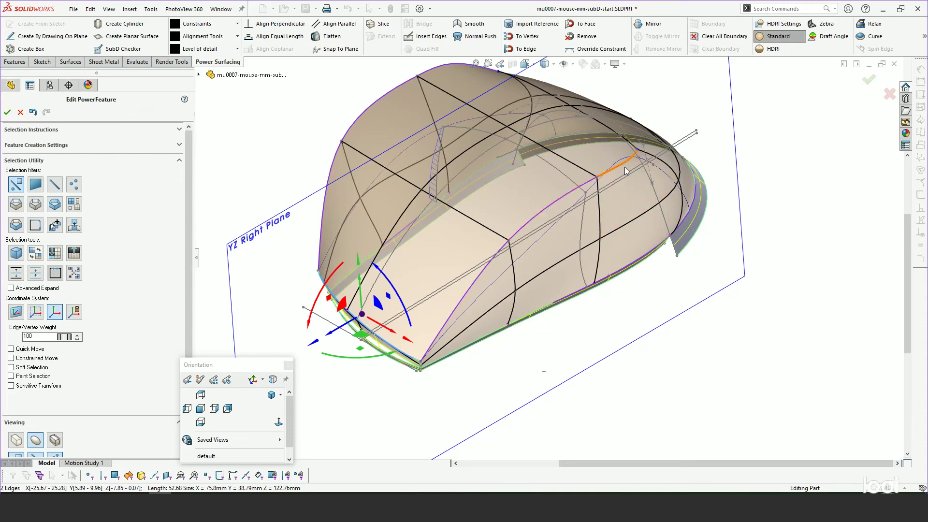
left_click(501, 249)
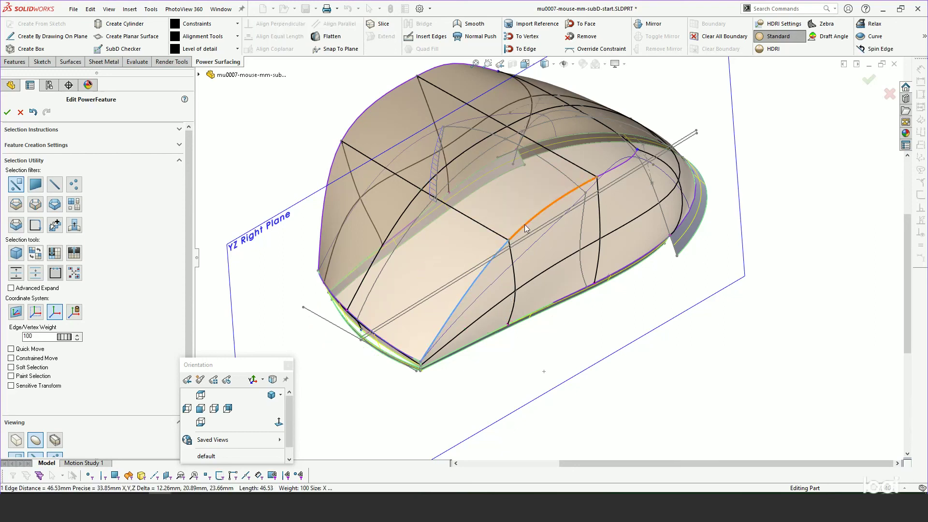
left_click(544, 206, "ctrl")
left_click(615, 168, "ctrl")
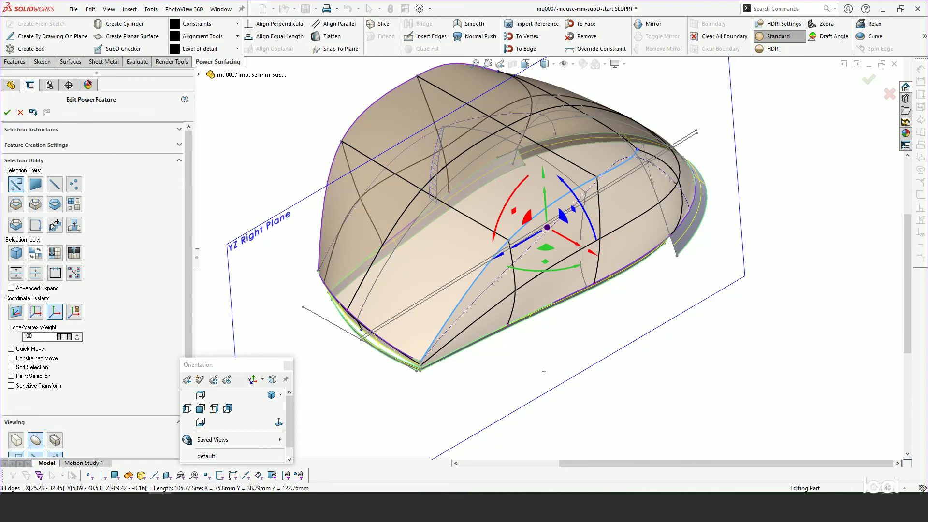
double_click(27, 336)
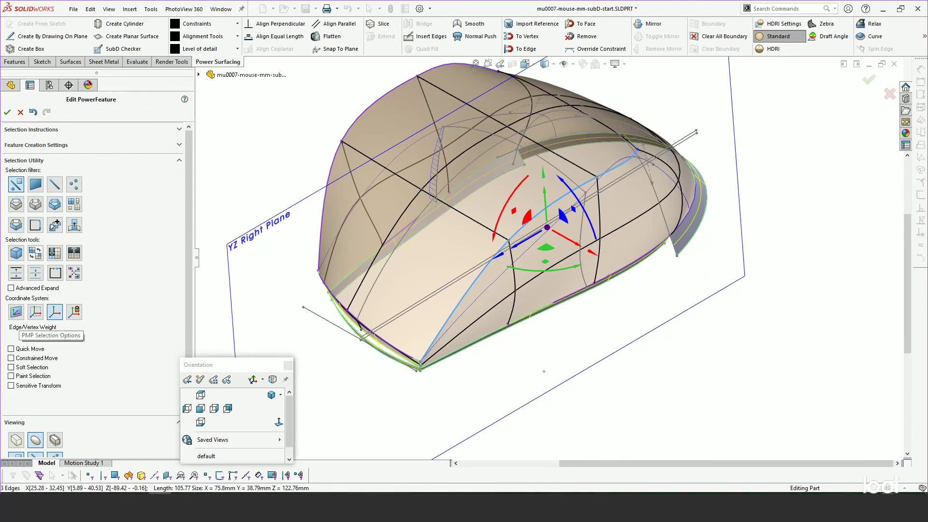
key("Return")
middle_click_drag(403, 332, 423, 294)
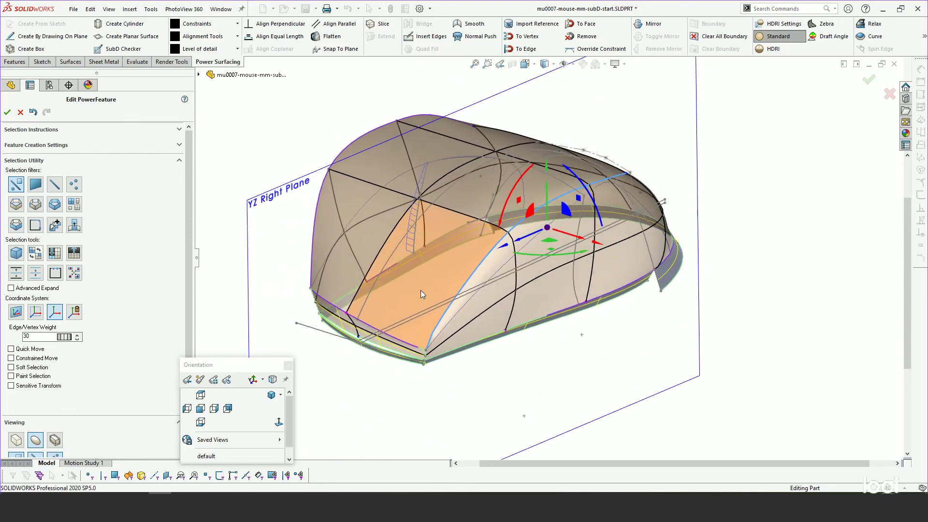
- Accept the Power Surfacing edit to rebuild the mouse body, and reopen PwrFeature1 for editing
left_click(7, 113)
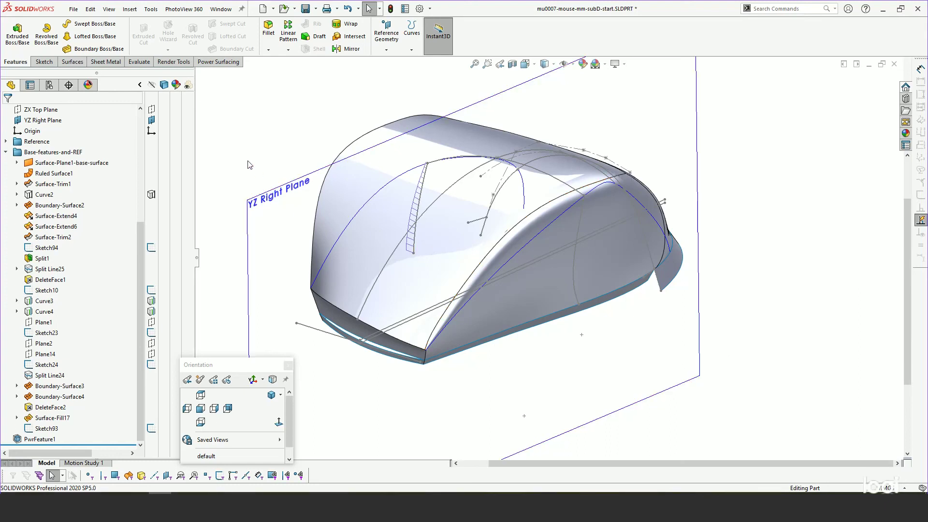
left_click(6, 152)
right_click(43, 333)
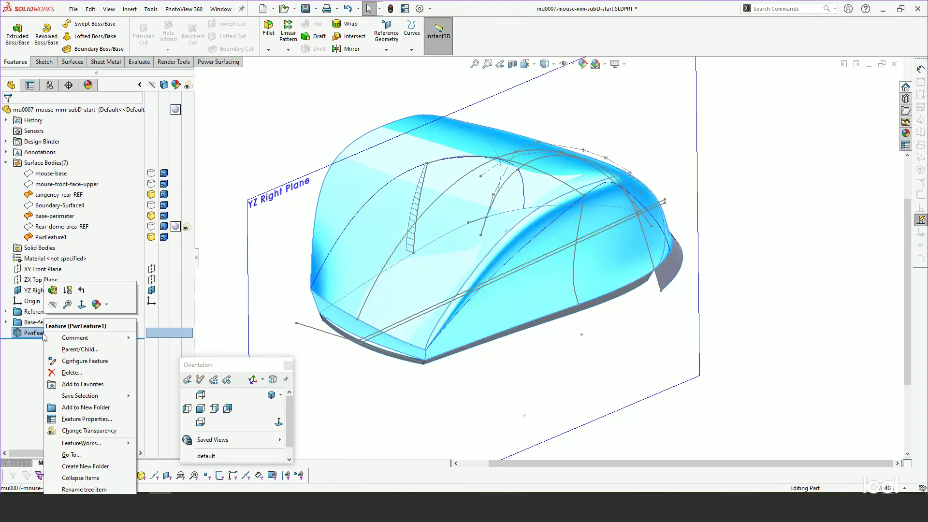
left_click(53, 290)
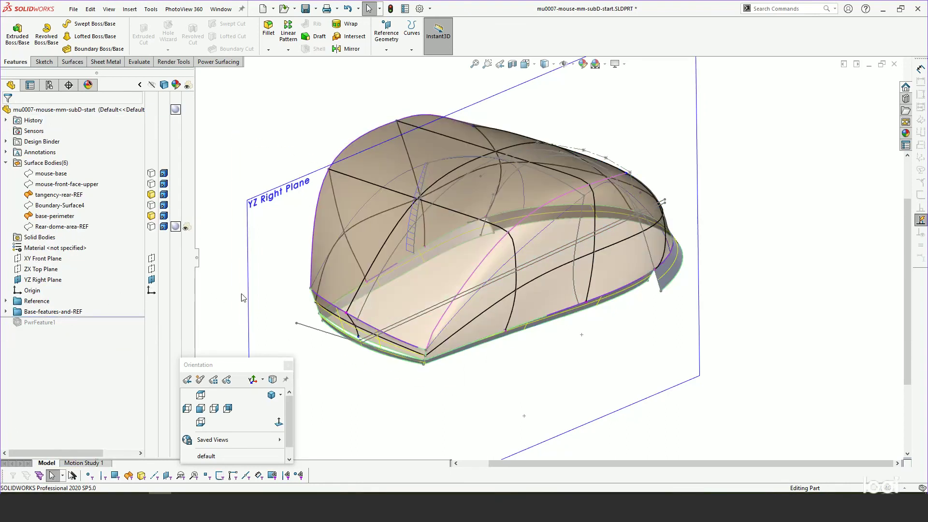
- Move the middle vertex of the lower front edges down toward the base perimeter's upper edge
scroll(369, 338, "down", 5)
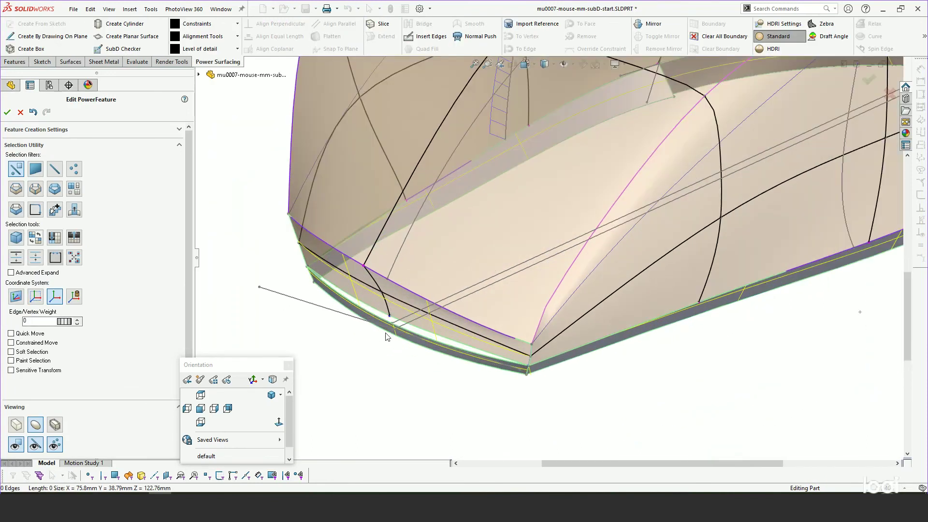
left_click(457, 323)
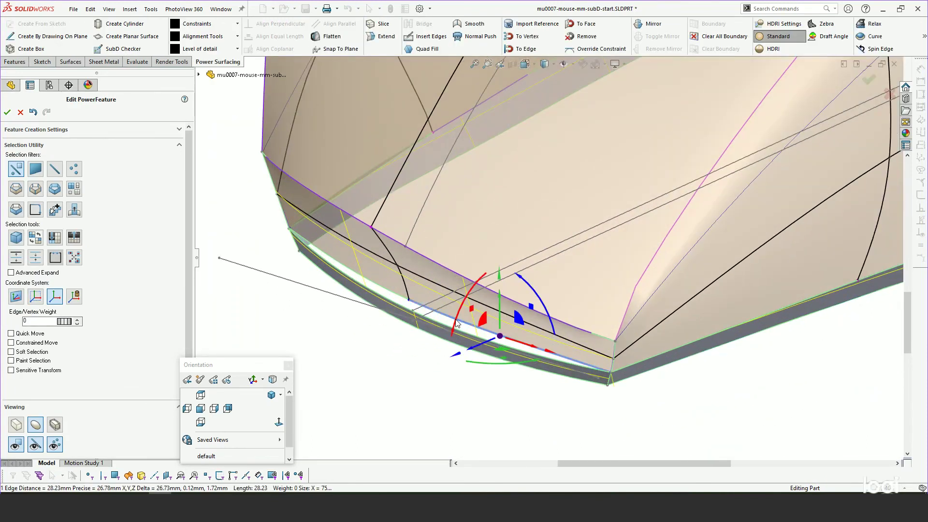
left_click(394, 294, "ctrl")
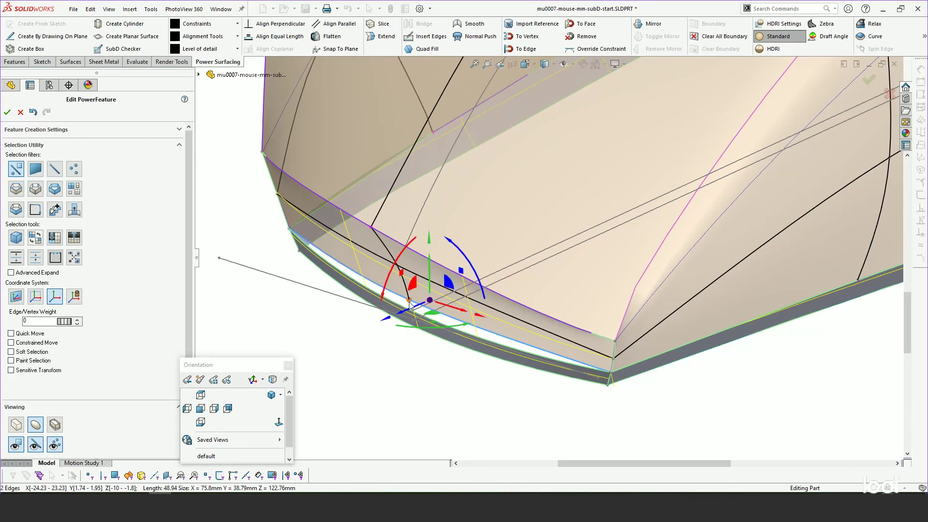
left_click(409, 302)
left_click_drag(409, 302, 411, 326)
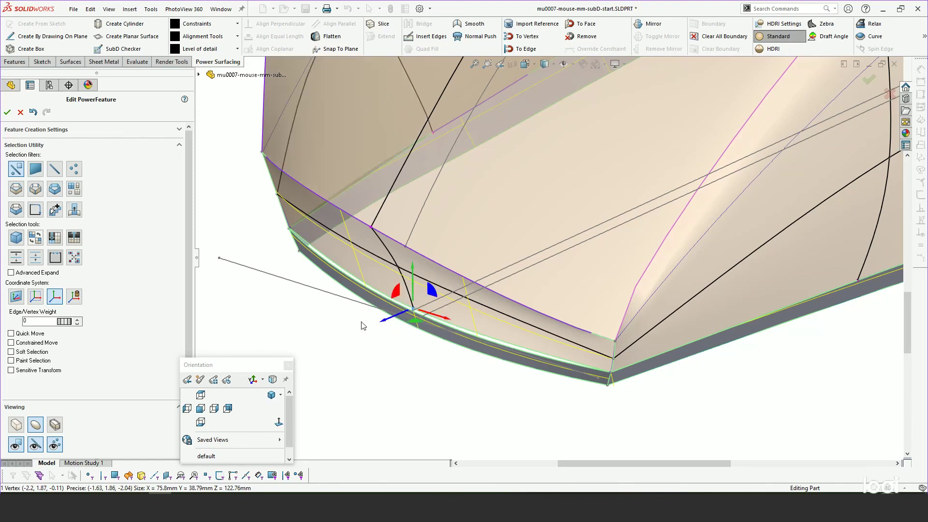
- Constrain the two lower front edges to the closest reference surface edges along the base perimeter
left_click(378, 290)
left_click(427, 315, "ctrl")
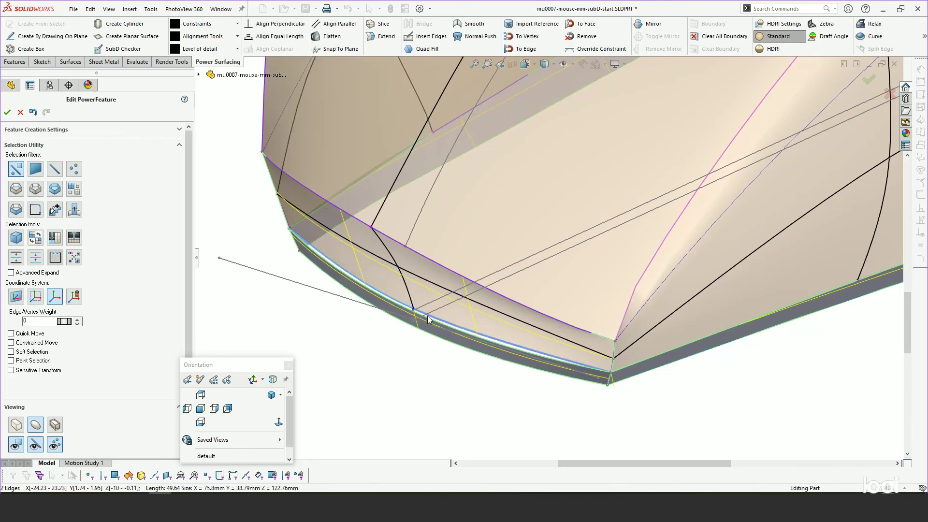
left_click(527, 49)
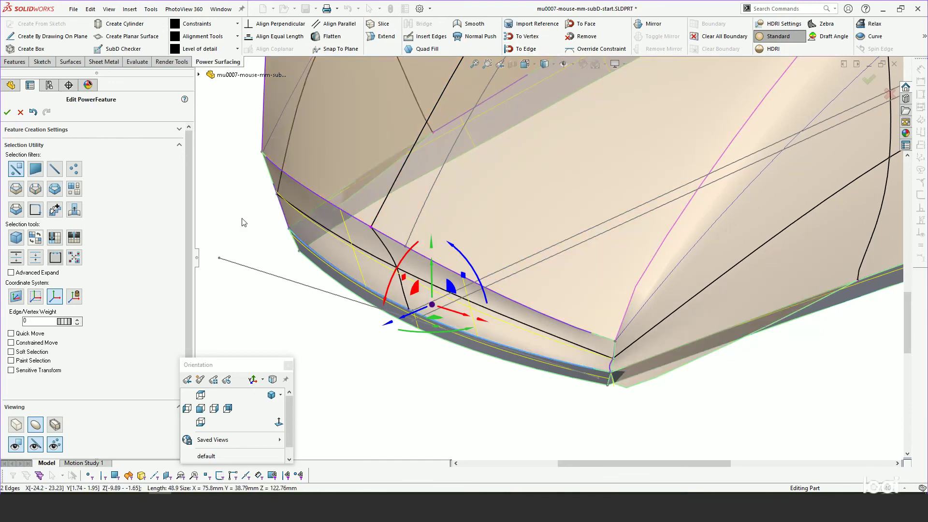
- Apply a constraint override to the two lower front edges and clear the selection
left_click(237, 24)
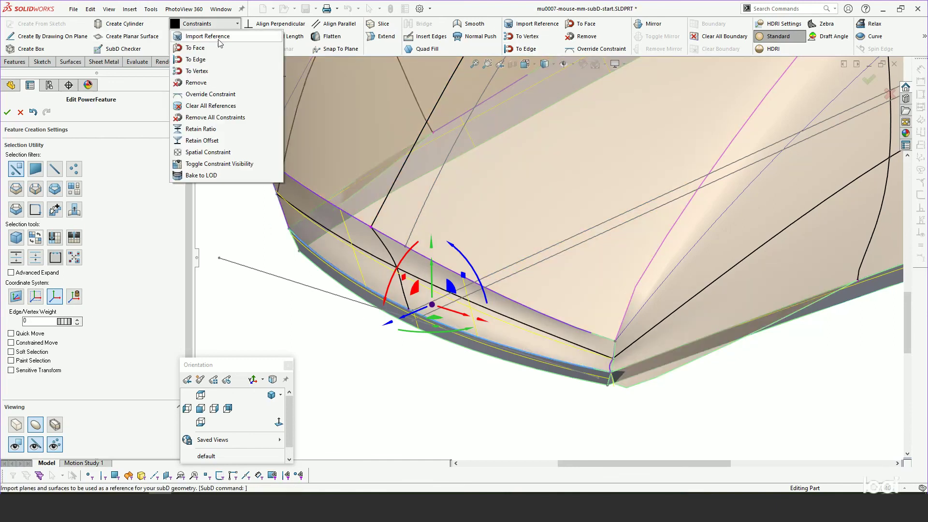
left_click(193, 94)
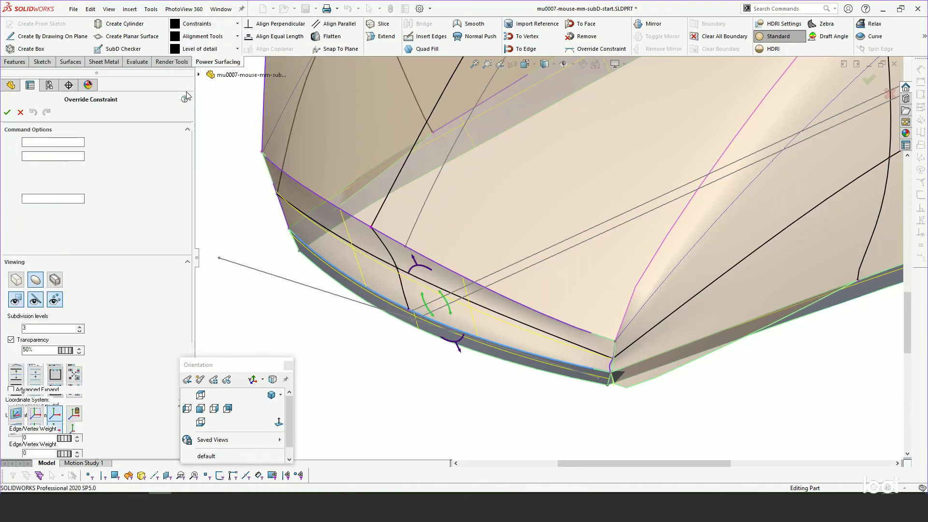
left_click(8, 112)
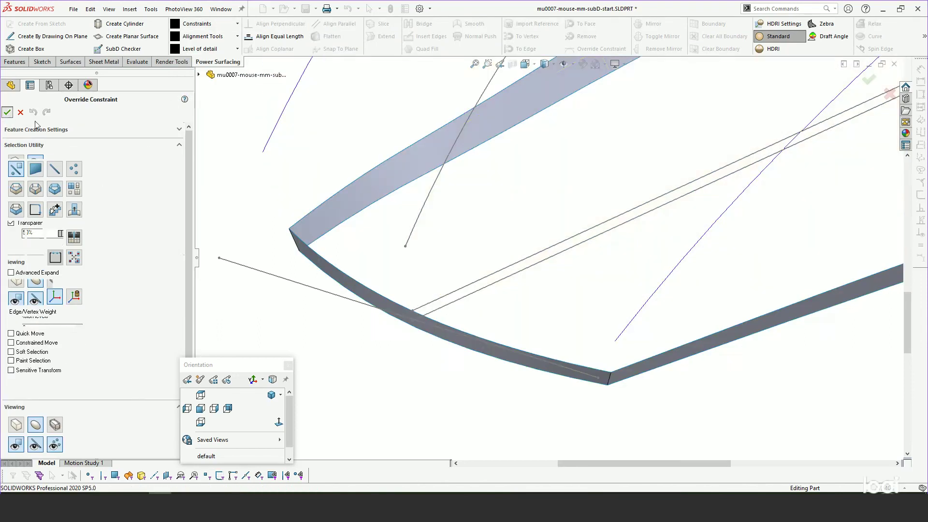
left_click(325, 316)
scroll(363, 311, "up", 5)
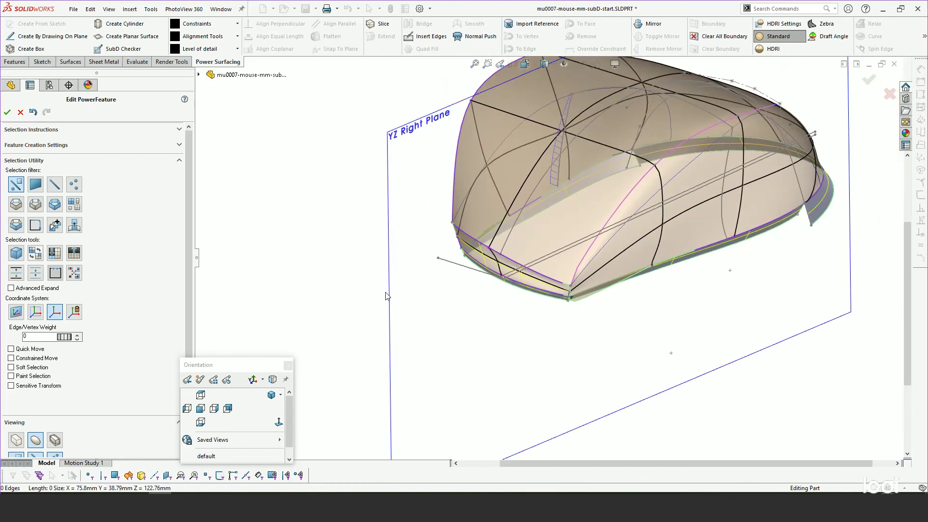
- Set the weight to 100 on the three connected edges rising from the lower front corner along the side toward the rear, and clear the selection
mouse_move(485, 284)
middle_mouse_down()
mouse_move(430, 320)
mouse_move(415, 293)
mouse_move(394, 320)
mouse_move(484, 275)
middle_mouse_up()
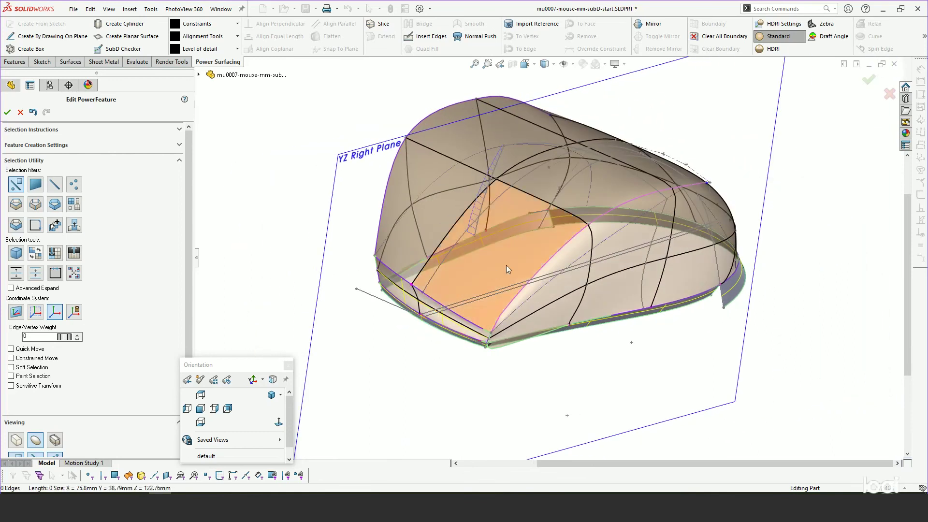
left_click(564, 244)
left_click(596, 219, "ctrl")
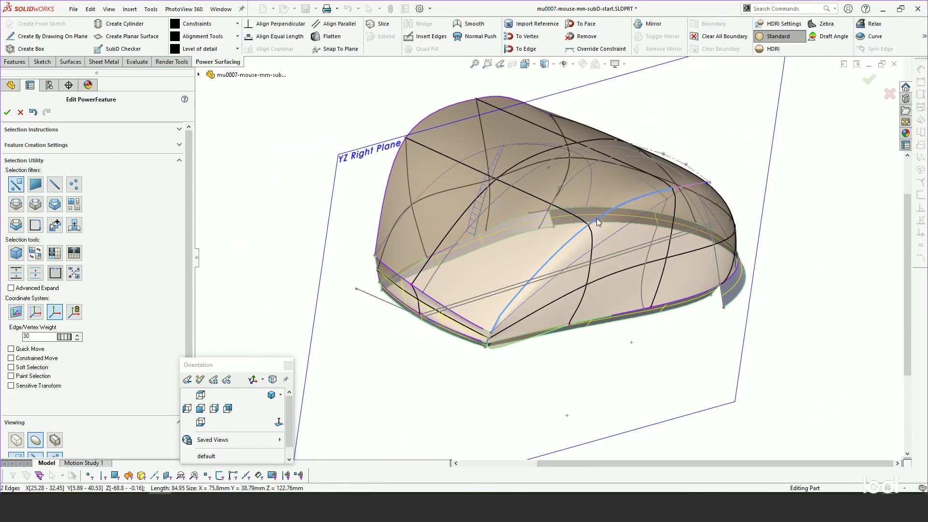
left_click(689, 187, "ctrl")
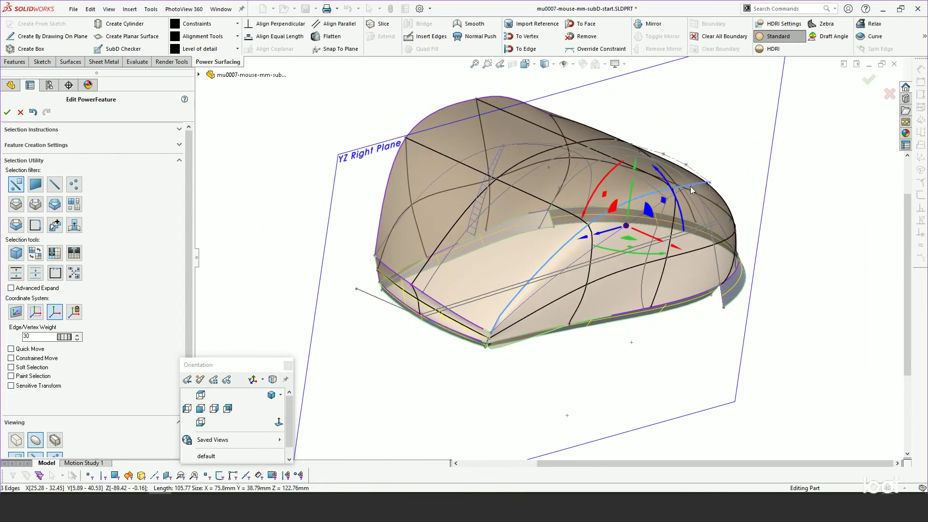
double_click(52, 334)
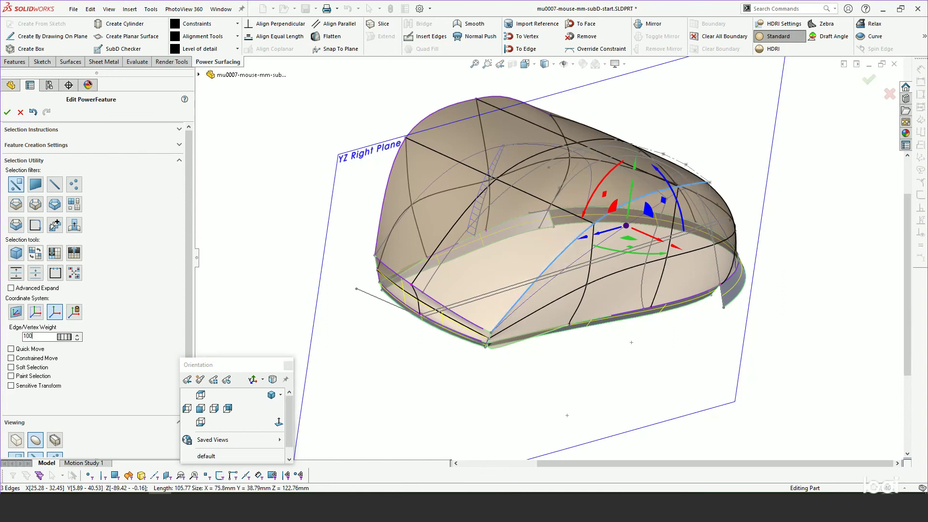
left_click(287, 250)
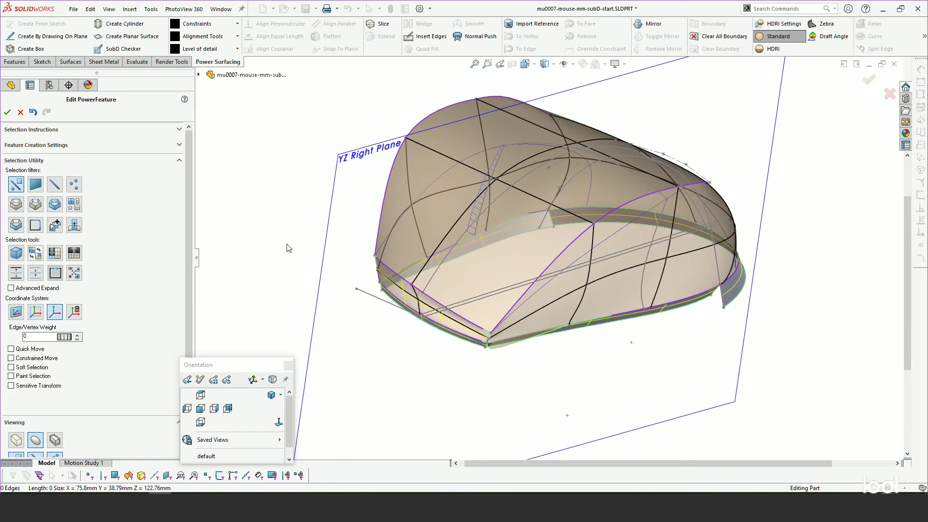
- Move the Orientation window aside so it no longer covers the model view
scroll(497, 281, "up", 3)
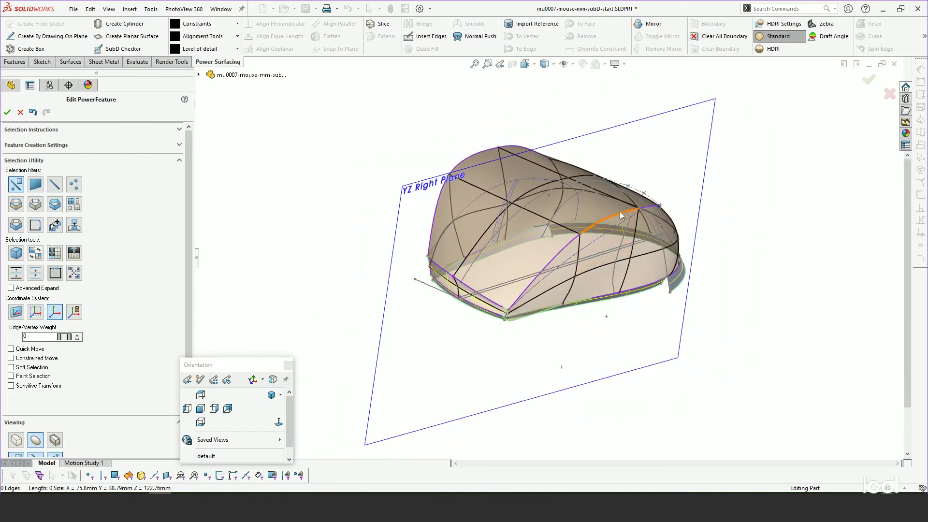
scroll(556, 228, "down", 3)
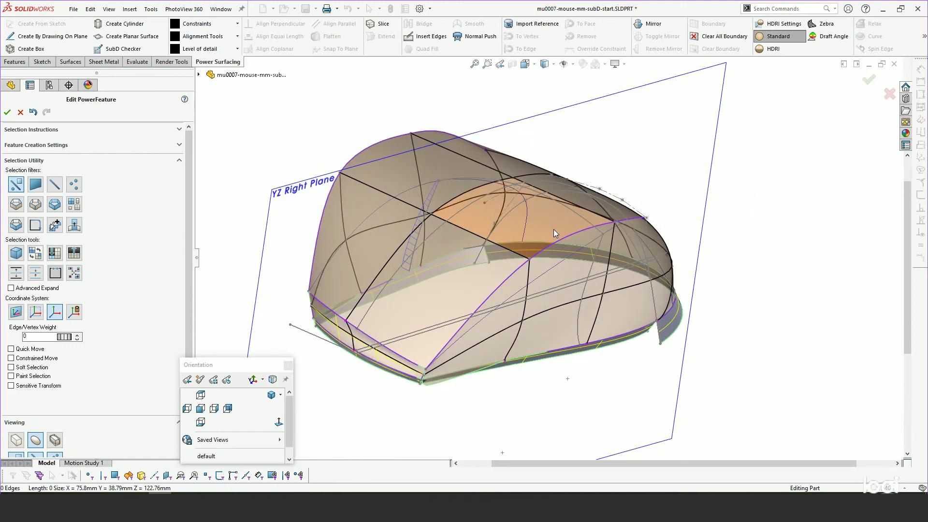
left_click_drag(268, 364, 162, 364)
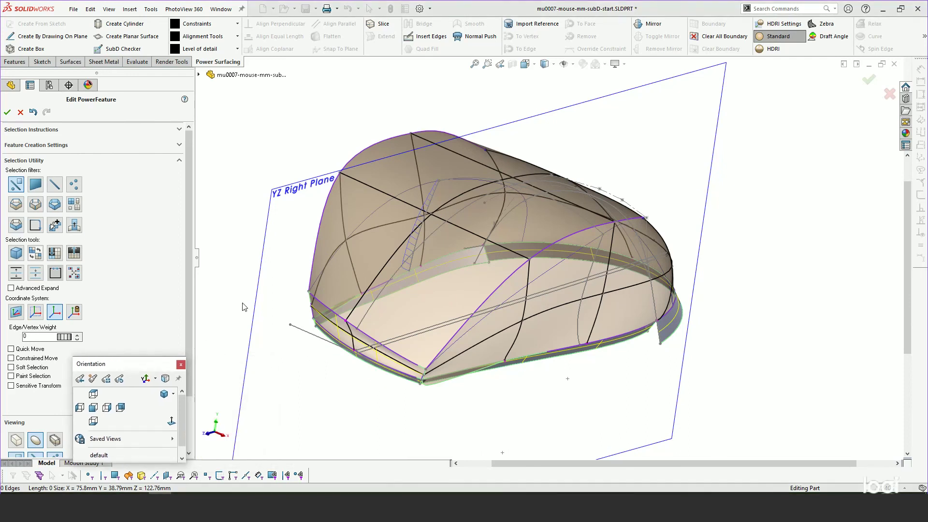